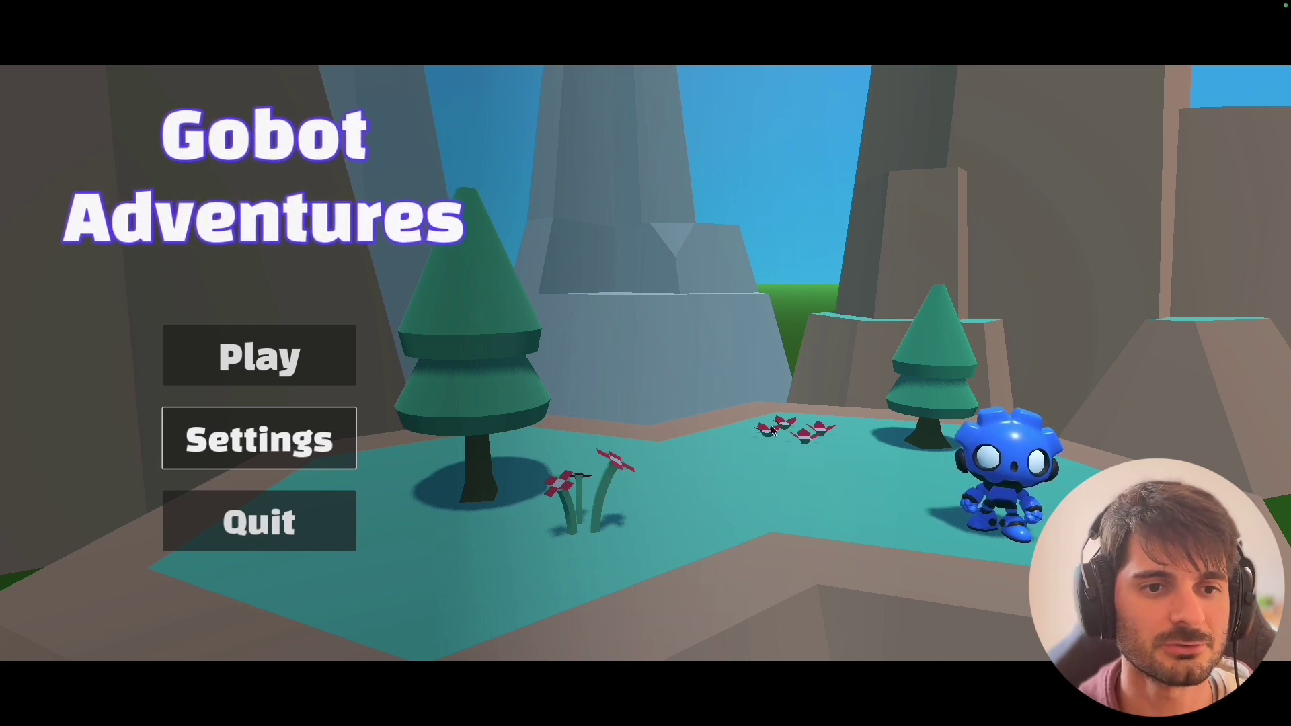
- Press Play on the running game's main menu to bring up the loading screen
{"action": "left_click", "coordinate": [293, 367]}
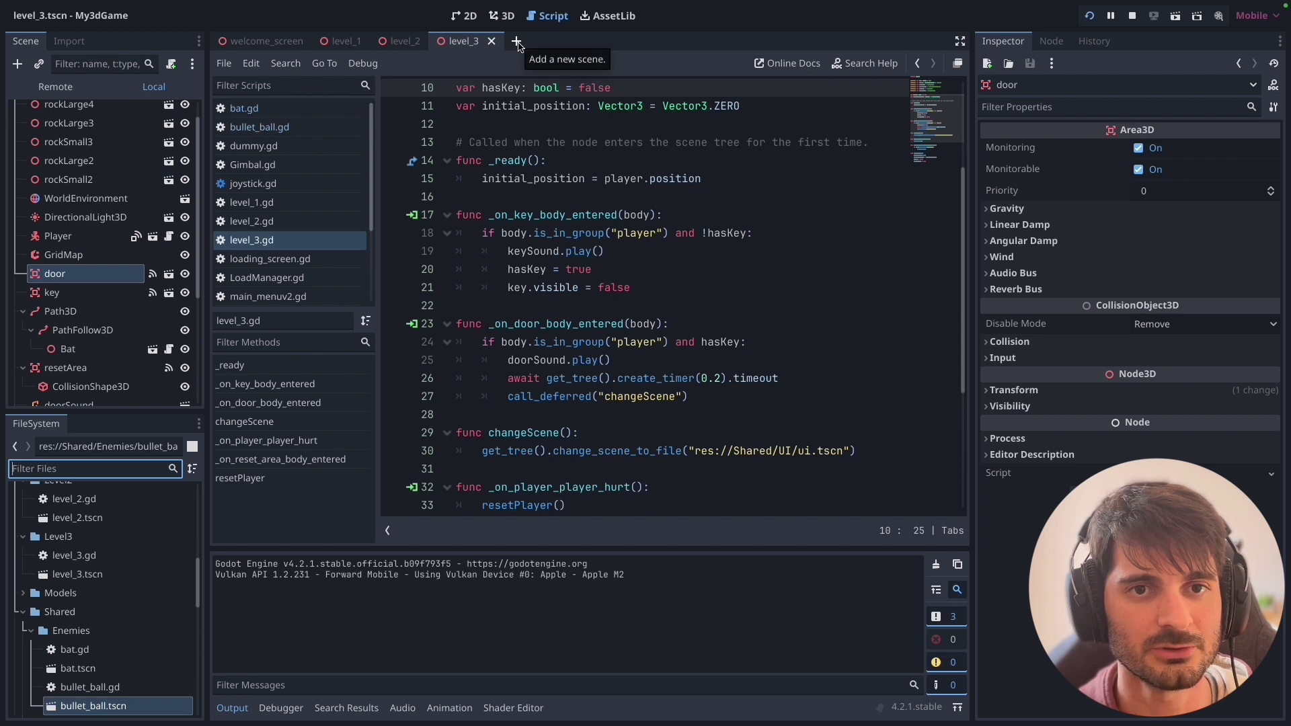
- Filter FileSystem by 'load' and create a Node script res://Shared/LoadManagerV2.gd in Shared
{"action": "type", "text": "load"}
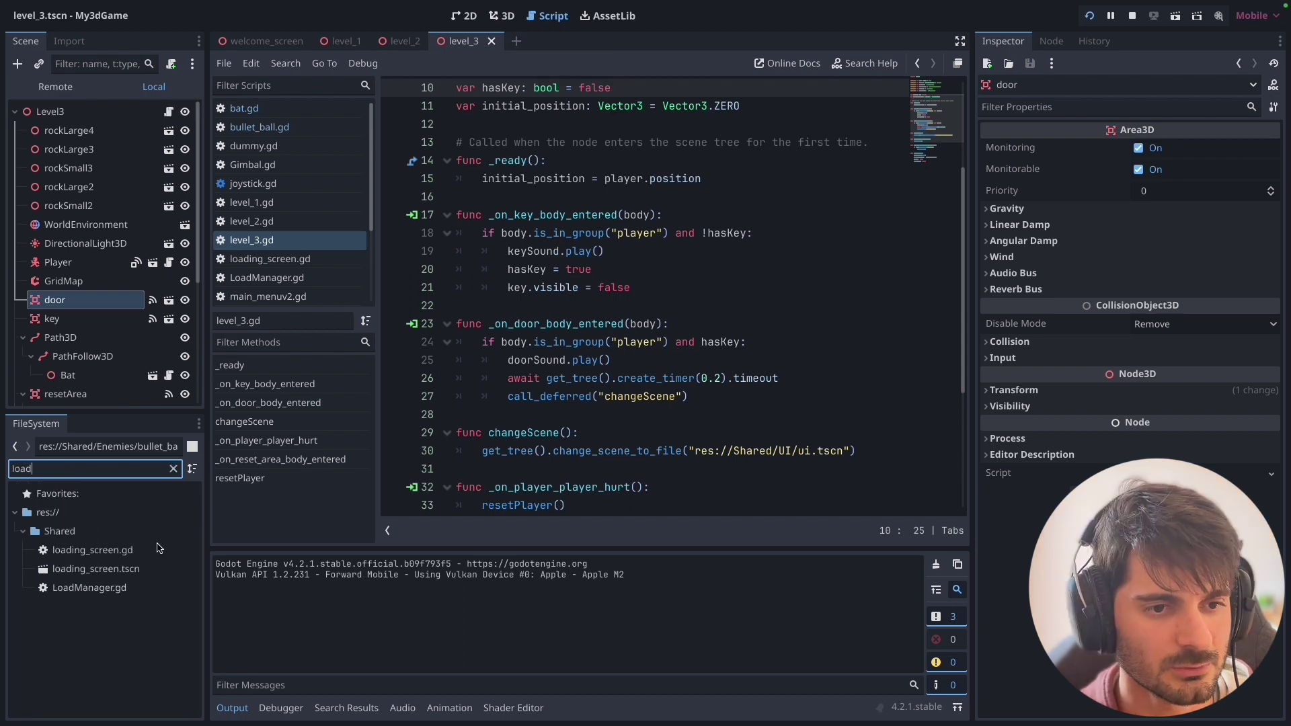
{"action": "left_click", "coordinate": [90, 589]}
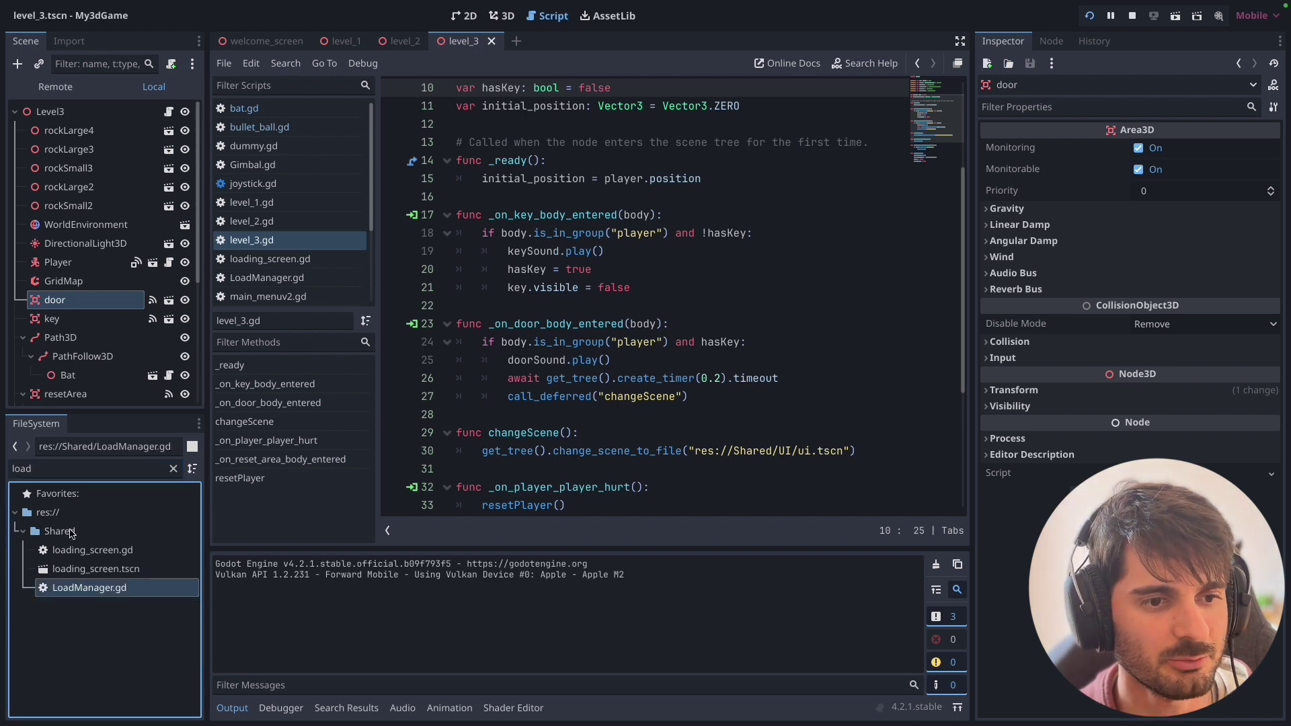
{"action": "left_click", "coordinate": [64, 533]}
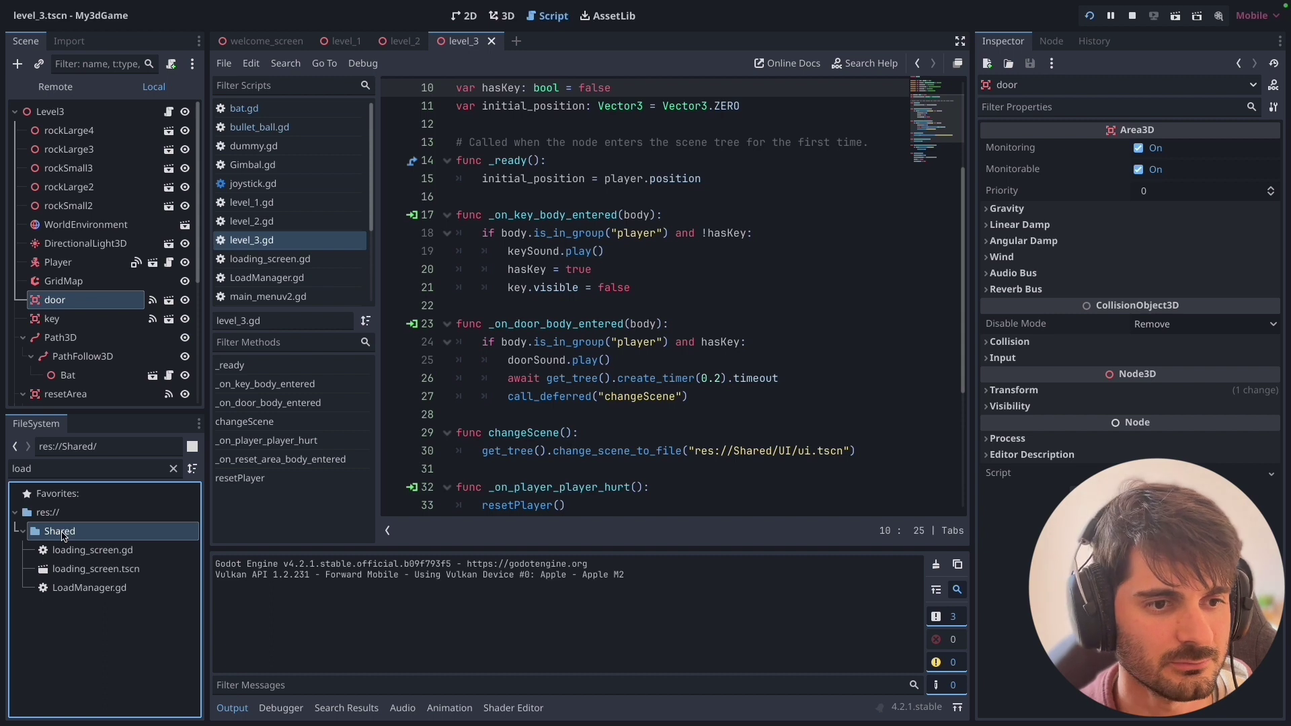
{"action": "right_click", "coordinate": [62, 533]}
{"action": "mouse_move", "coordinate": [259, 478]}
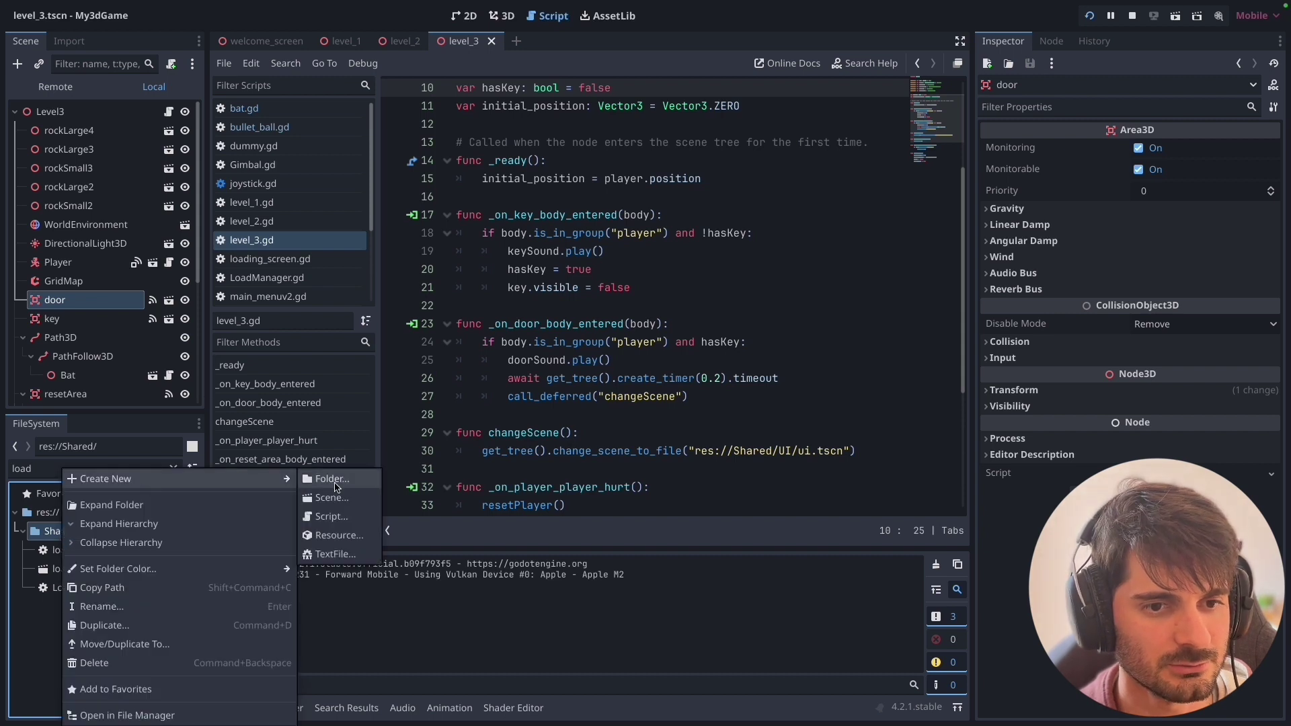
{"action": "left_click", "coordinate": [333, 523]}
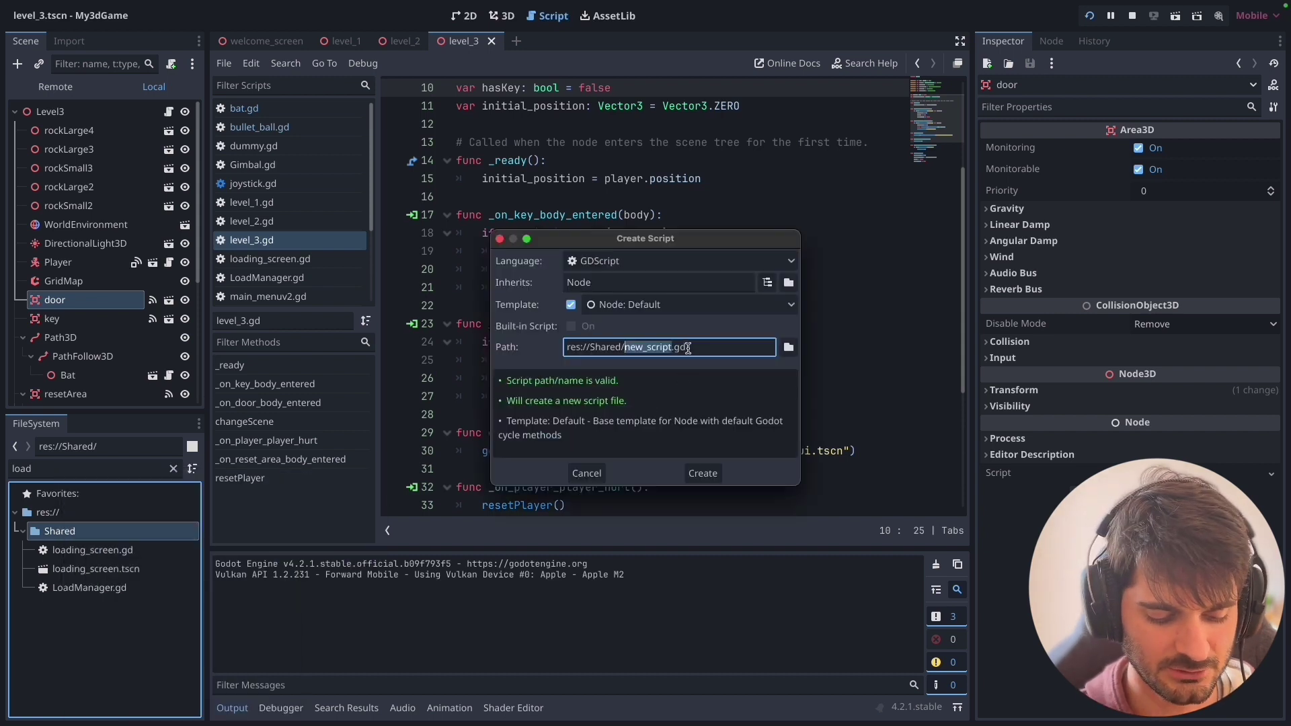
{"action": "type", "text": "LoadManager"}
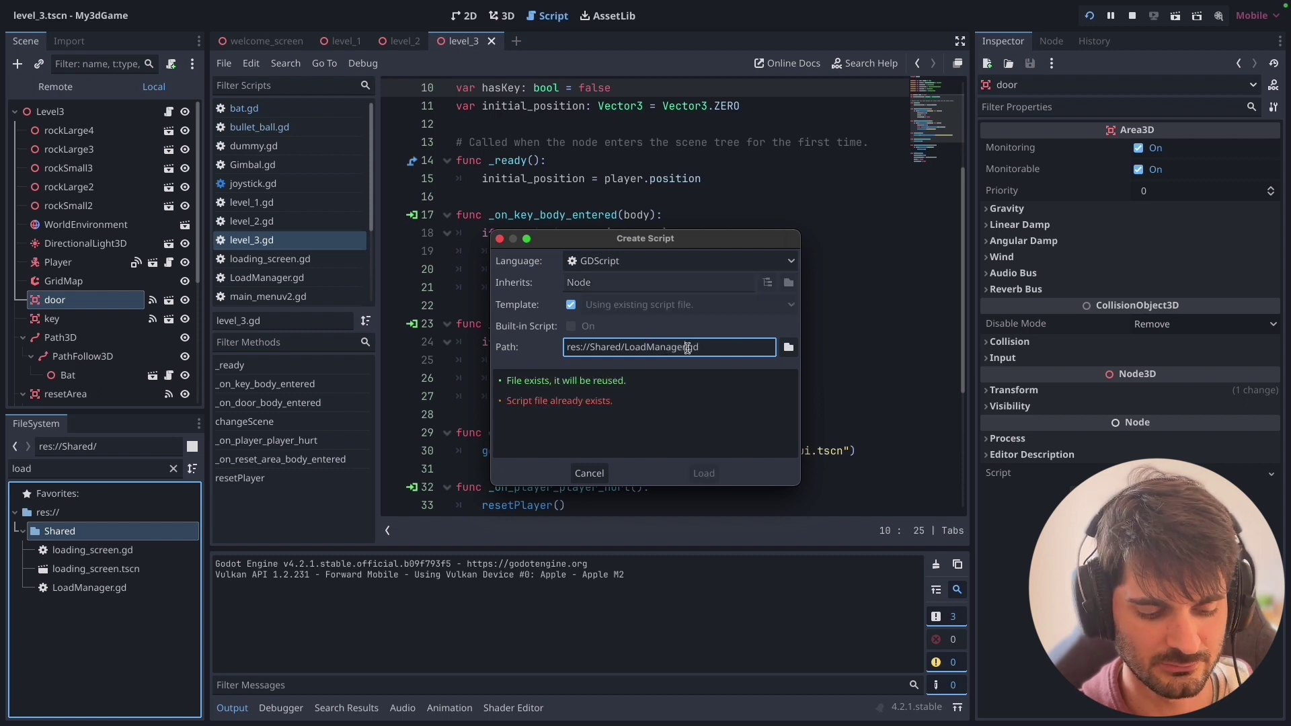
{"action": "type", "text": "2"}
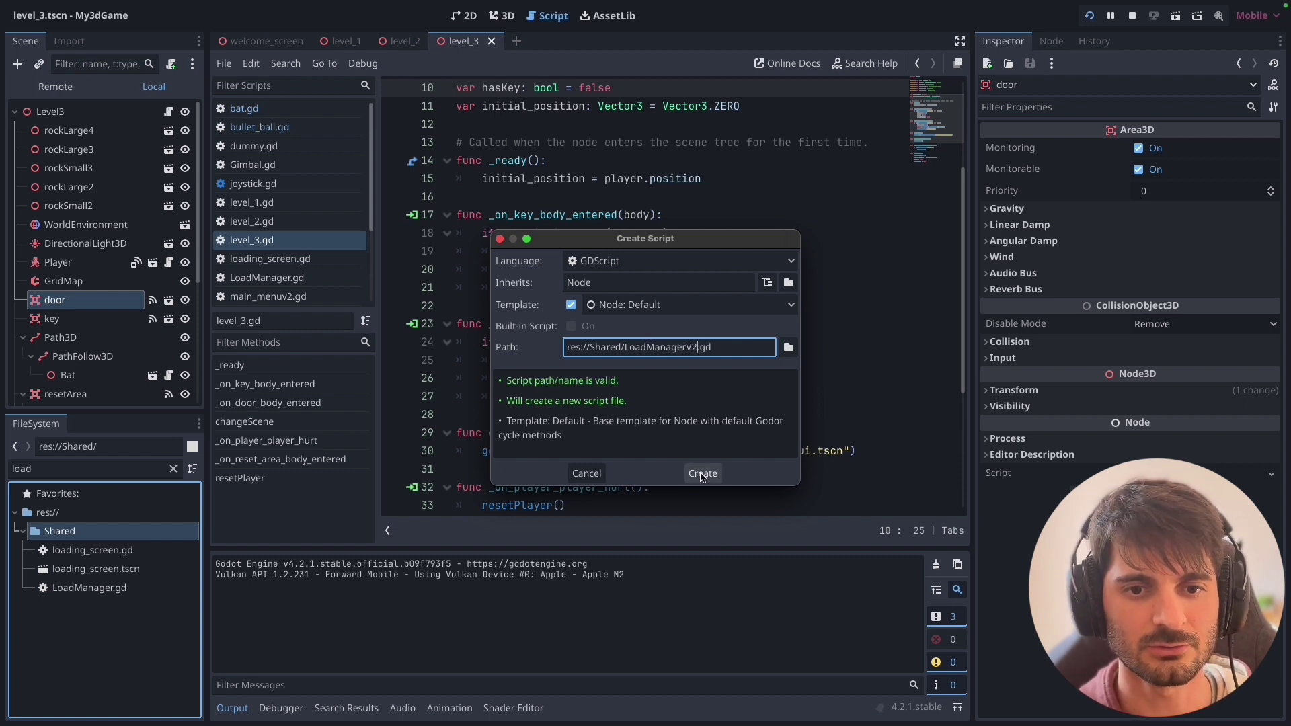
{"action": "left_click", "coordinate": [703, 473]}
- Replace LoadManagerV2.gd's template body with the pasted threaded loading code
{"action": "double_click", "coordinate": [110, 611]}
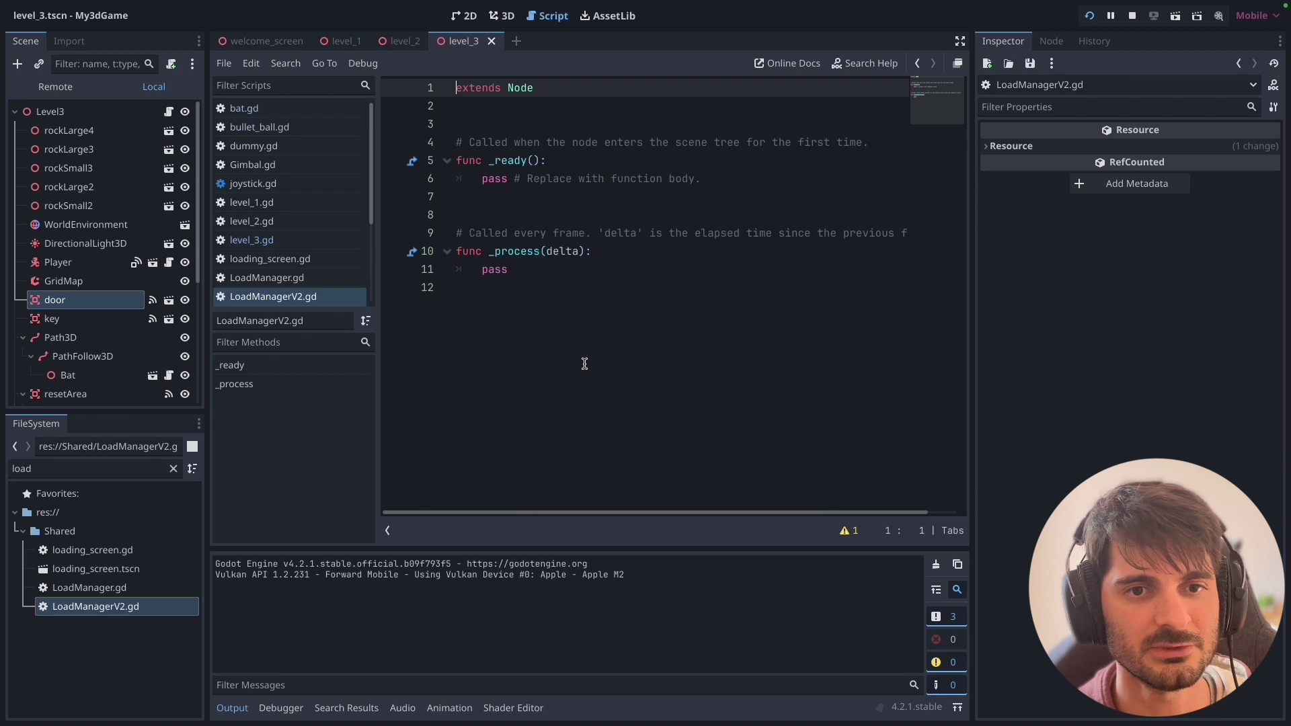
{"action": "left_click_drag", "start_coordinate": [587, 366], "coordinate": [415, 108]}
{"action": "key", "text": "BackSpace"}
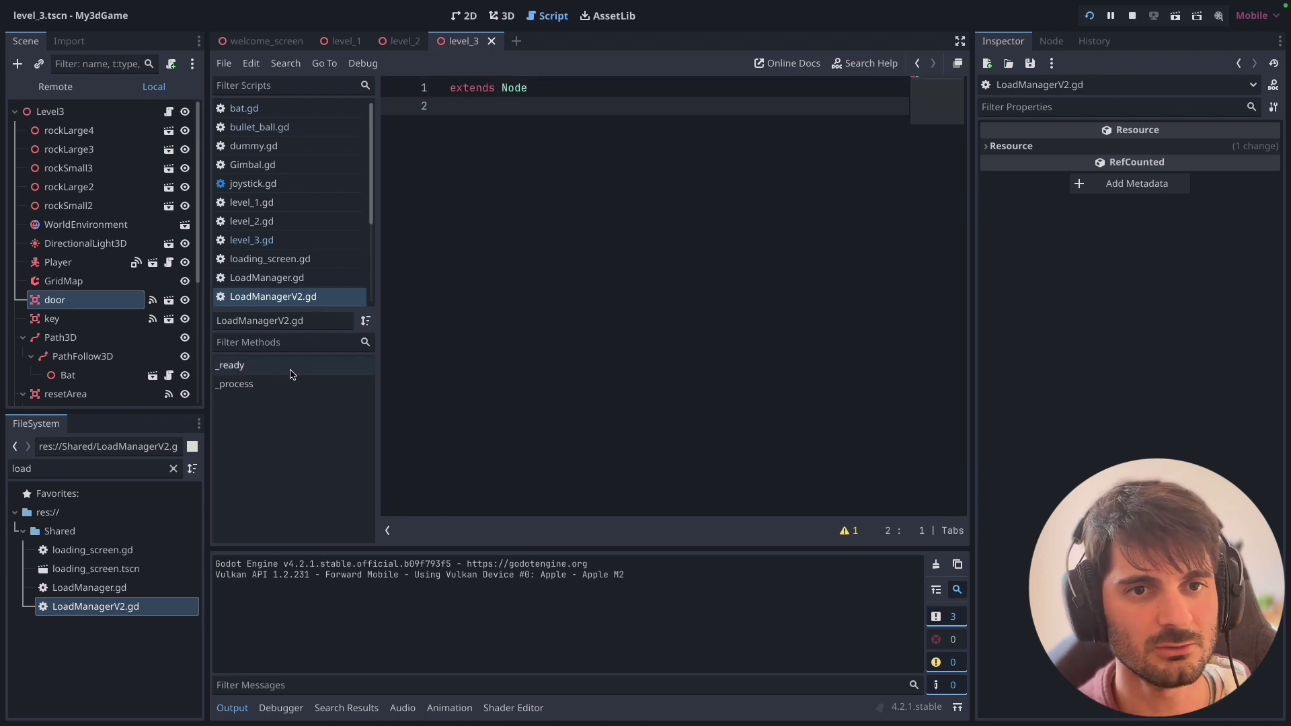
{"action": "left_click", "coordinate": [109, 589]}
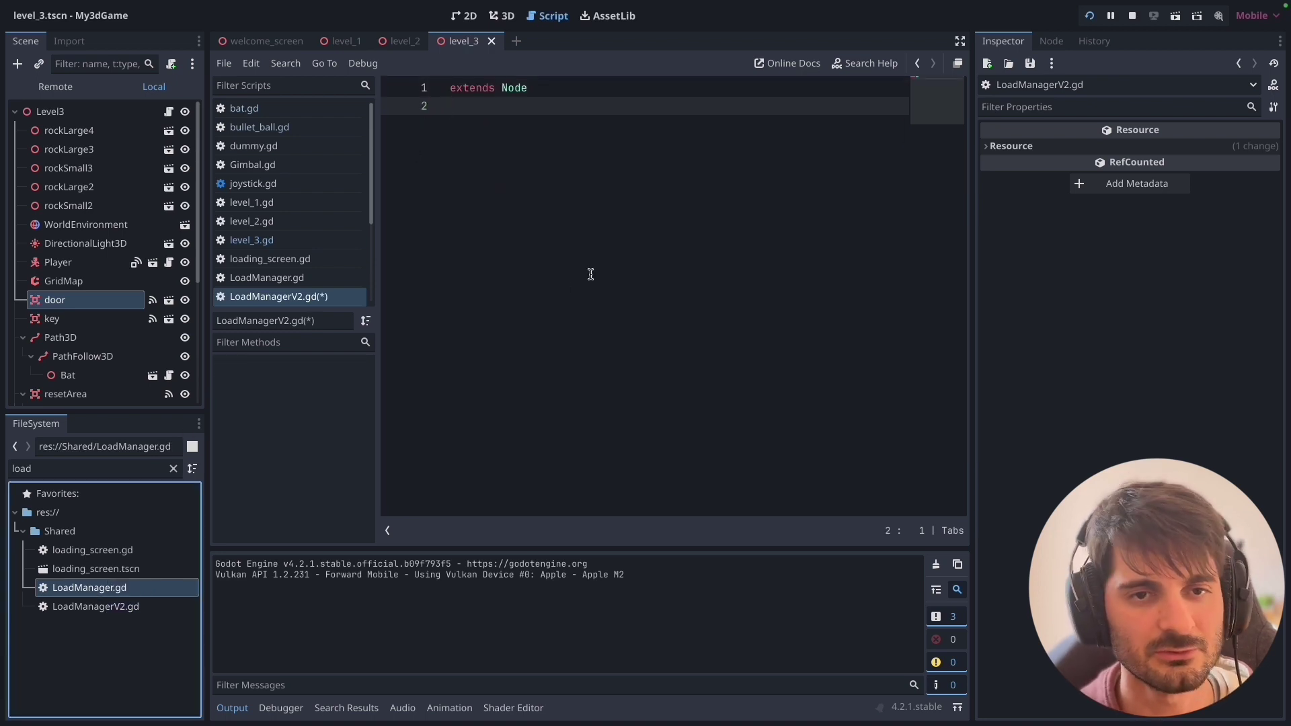
{"action": "key", "text": "ctrl+v"}
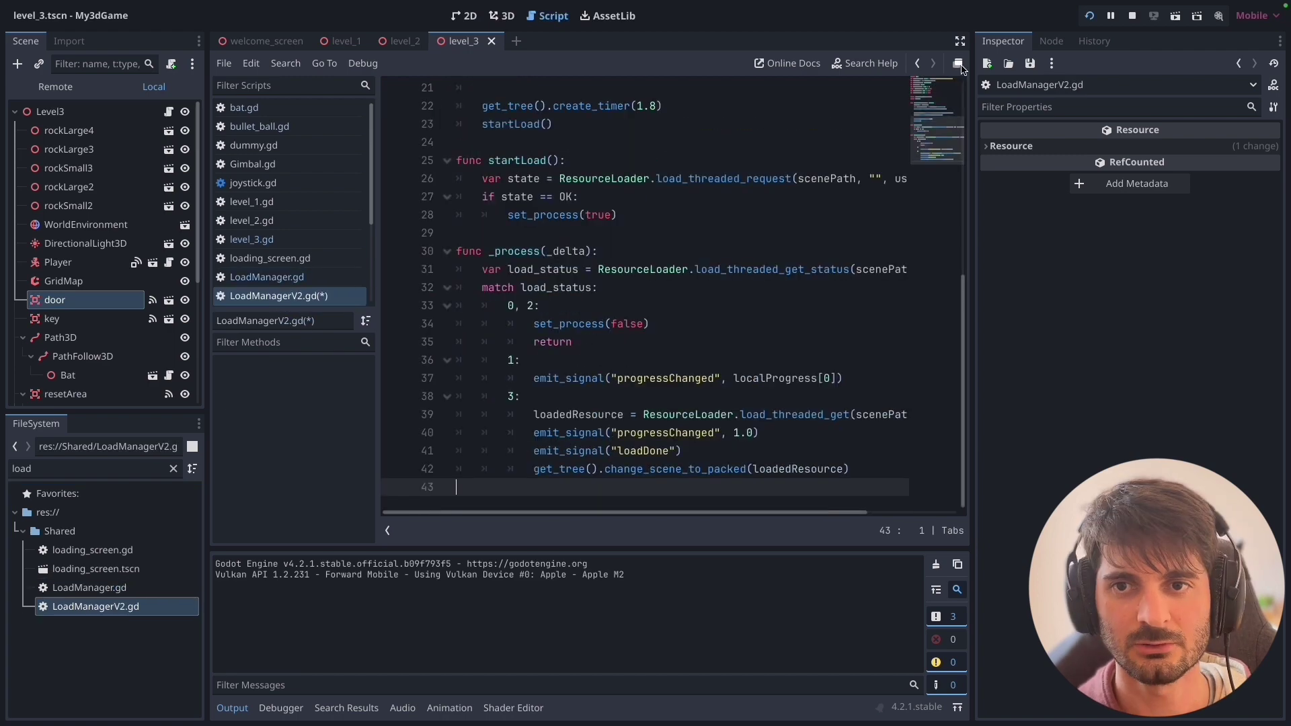
- Review the loadScreenPath declaration in distraction-free mode, then bring up loading_screen.tscn
{"action": "left_click", "coordinate": [960, 41]}
{"action": "scroll", "coordinate": [614, 297], "scroll_direction": "up", "scroll_amount": 2, "text": "ctrl"}
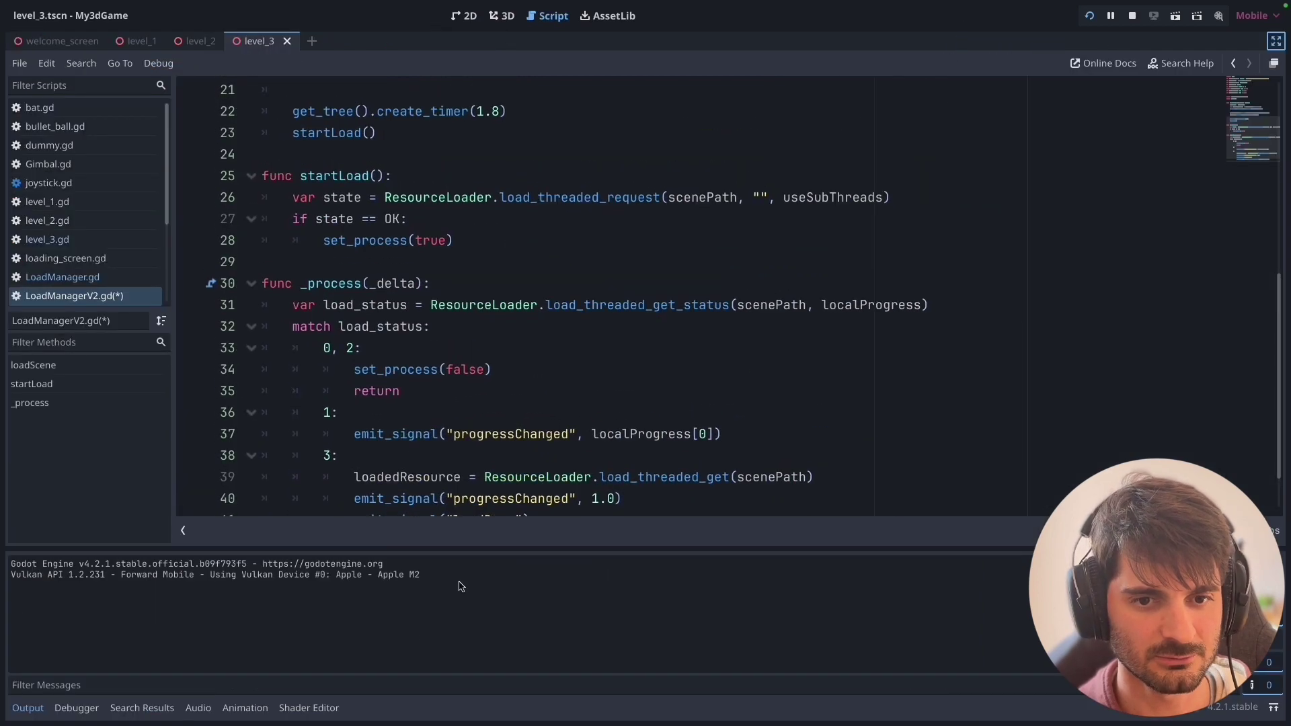
{"action": "left_click_drag", "start_coordinate": [490, 550], "coordinate": [464, 672]}
{"action": "scroll", "coordinate": [504, 177], "scroll_direction": "up", "scroll_amount": 7}
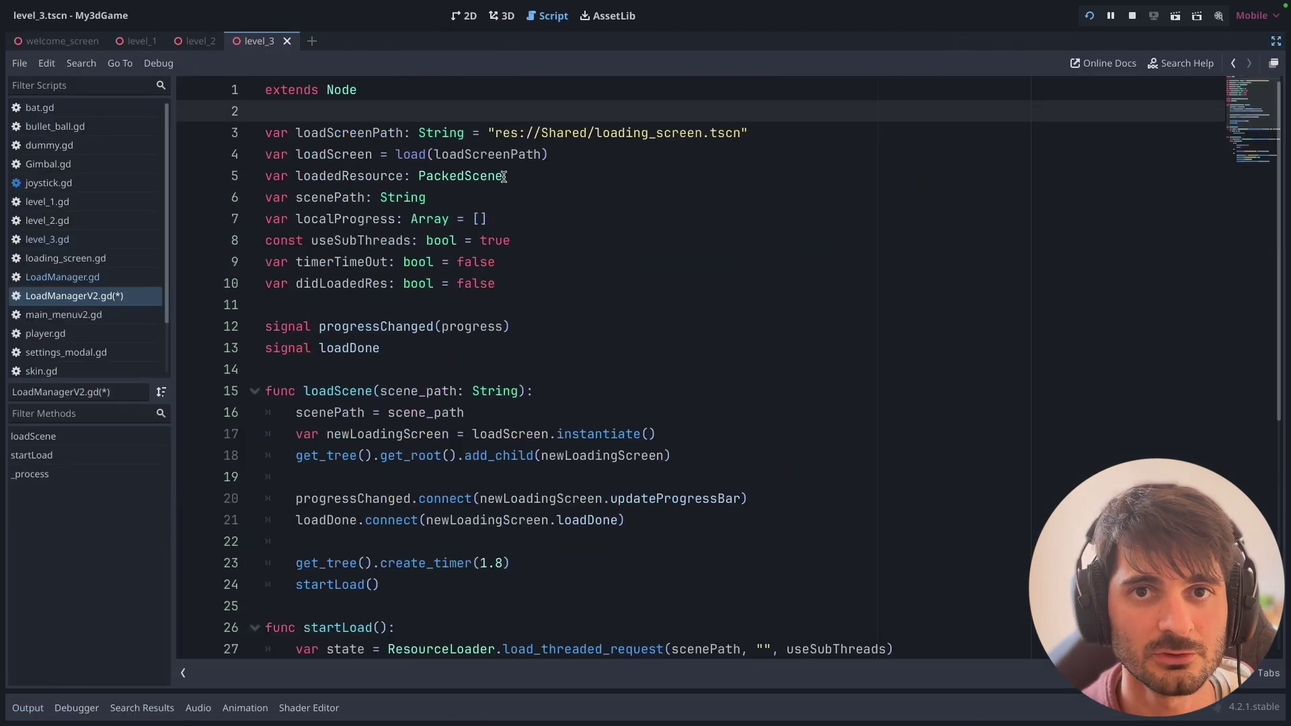
{"action": "key", "text": "Down"}
{"action": "key", "text": "Down"}
{"action": "key", "text": "Down"}
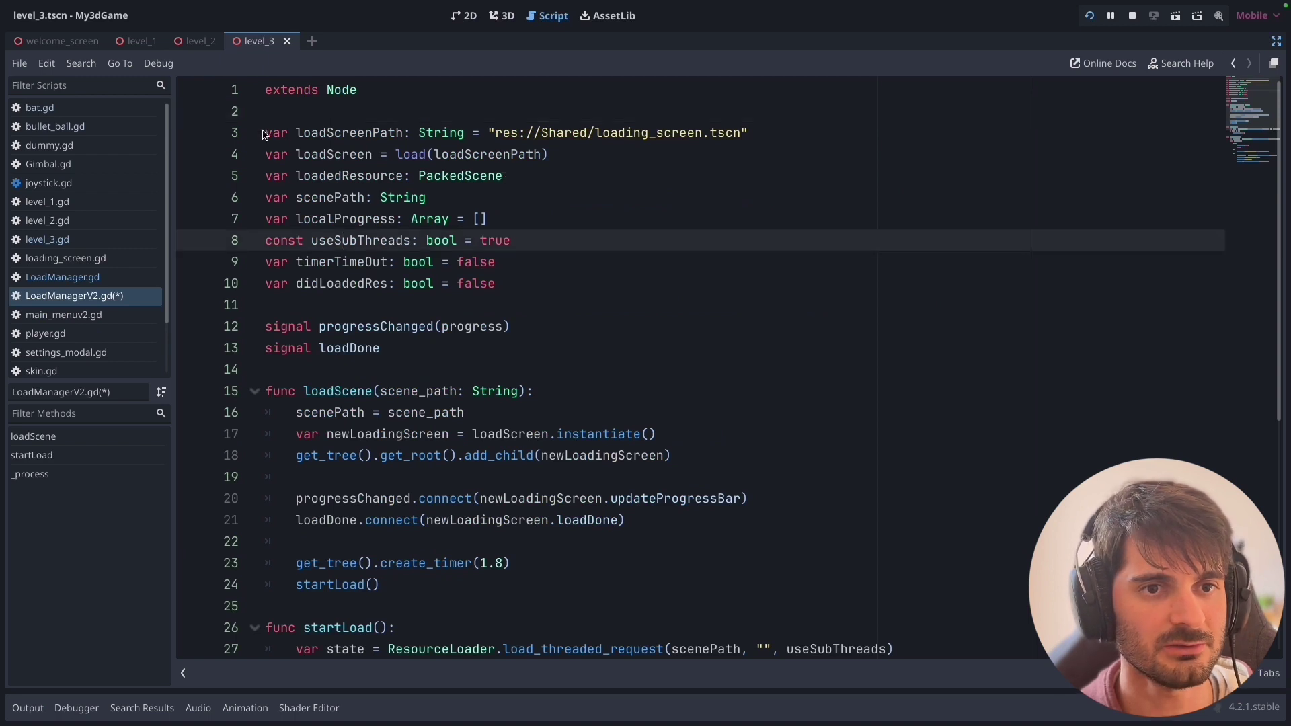
{"action": "double_click", "coordinate": [338, 132]}
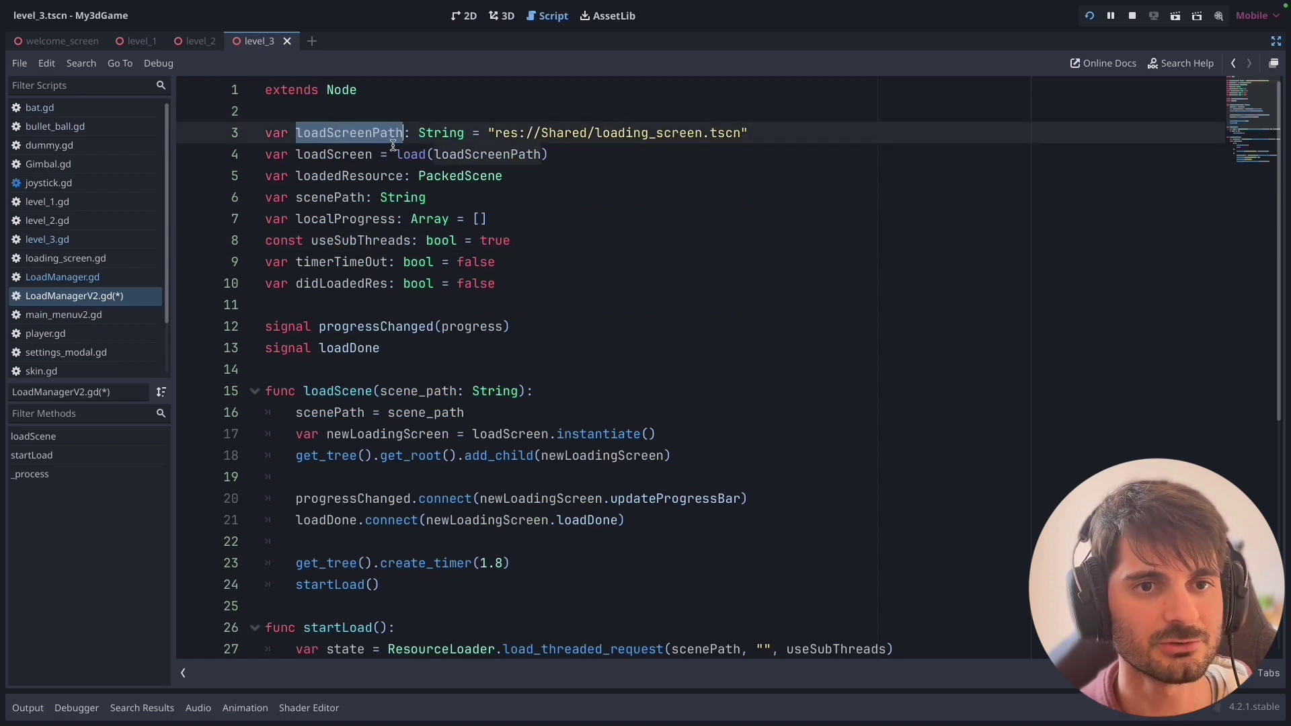
{"action": "left_click", "coordinate": [755, 132]}
{"action": "left_click_drag", "start_coordinate": [755, 132], "coordinate": [261, 138]}
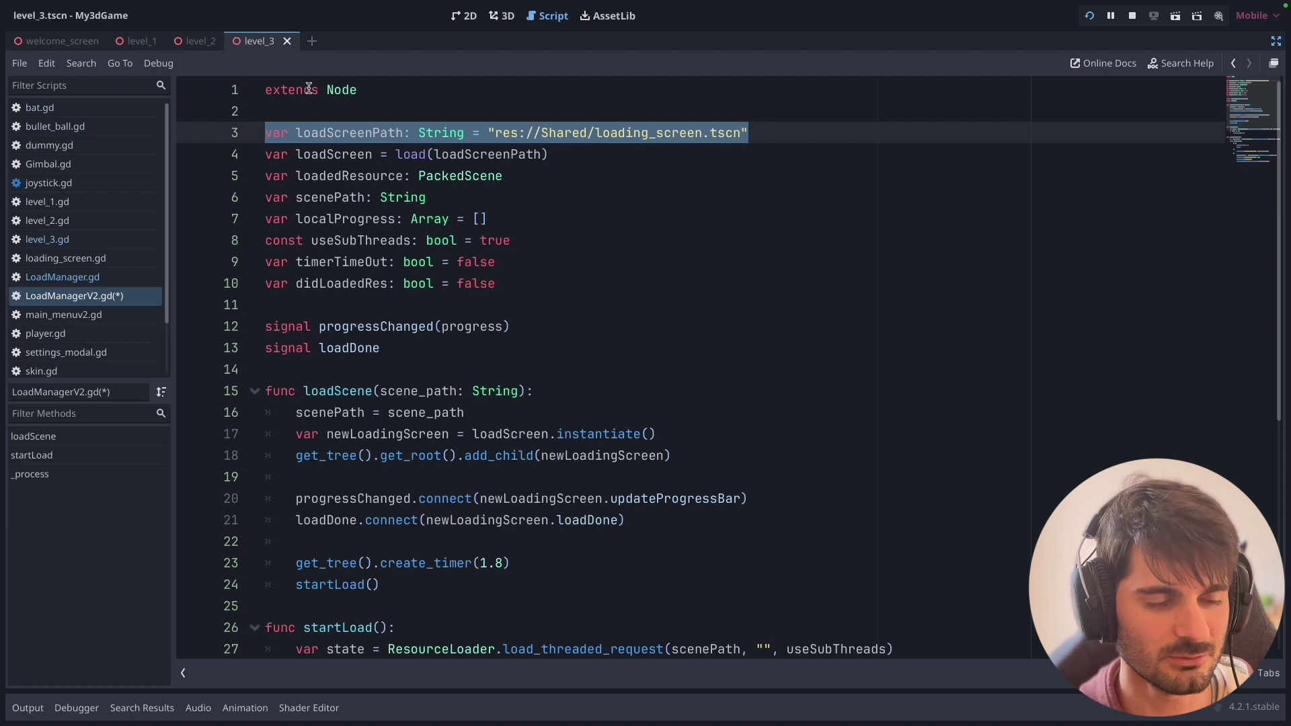
{"action": "key", "text": "ctrl+shift+F11"}
{"action": "double_click", "coordinate": [114, 572]}
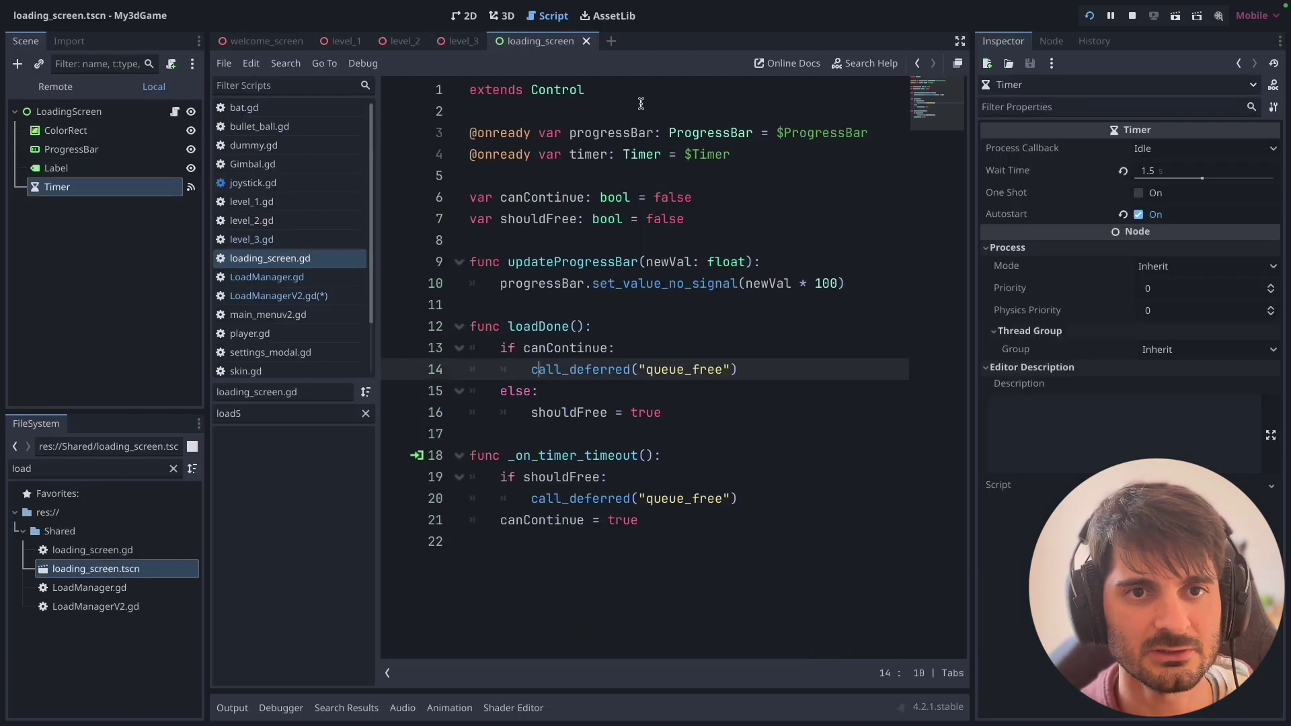
{"action": "left_click", "coordinate": [476, 17]}
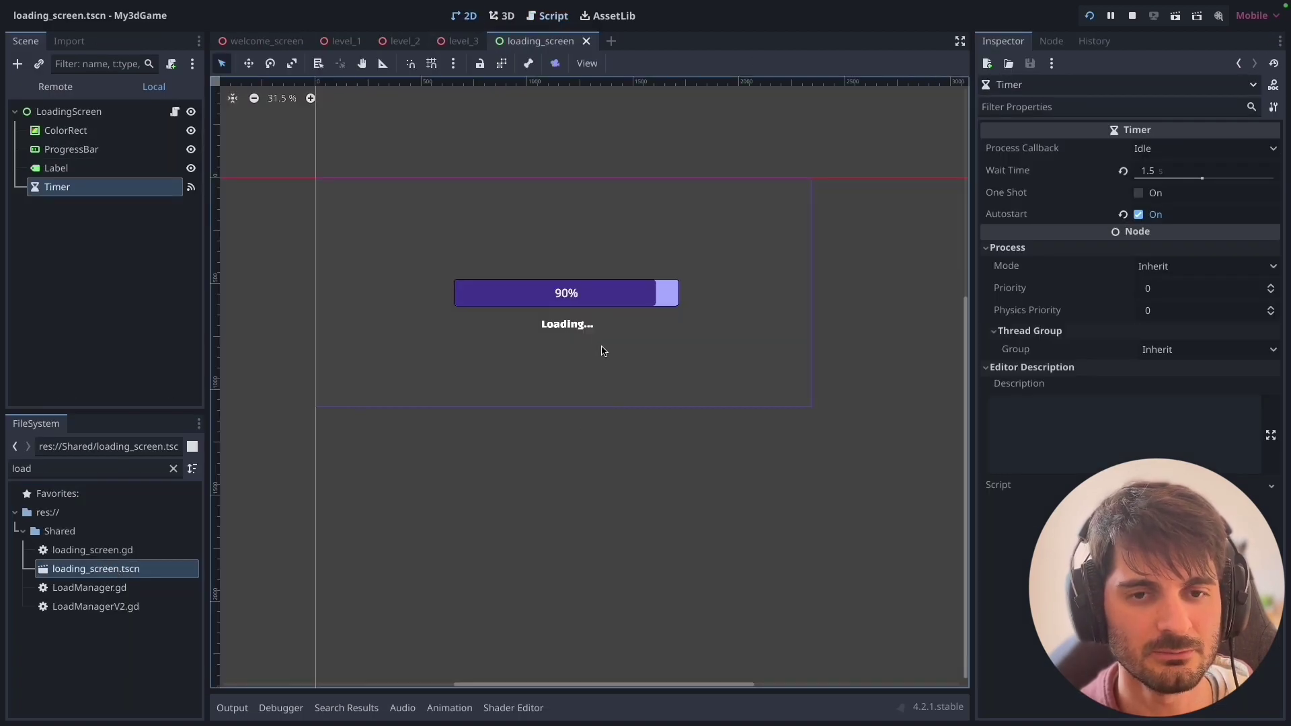
{"action": "scroll", "coordinate": [635, 313], "scroll_direction": "up", "scroll_amount": 3}
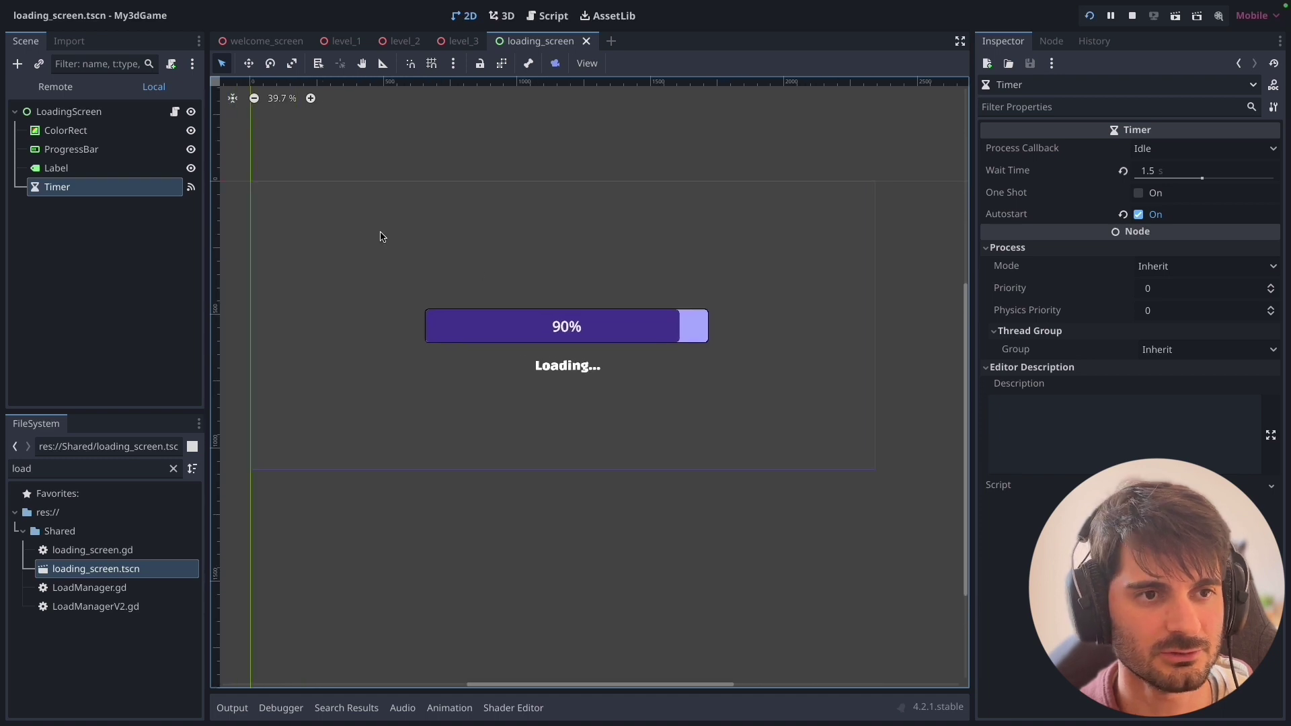
{"action": "left_click", "coordinate": [57, 135]}
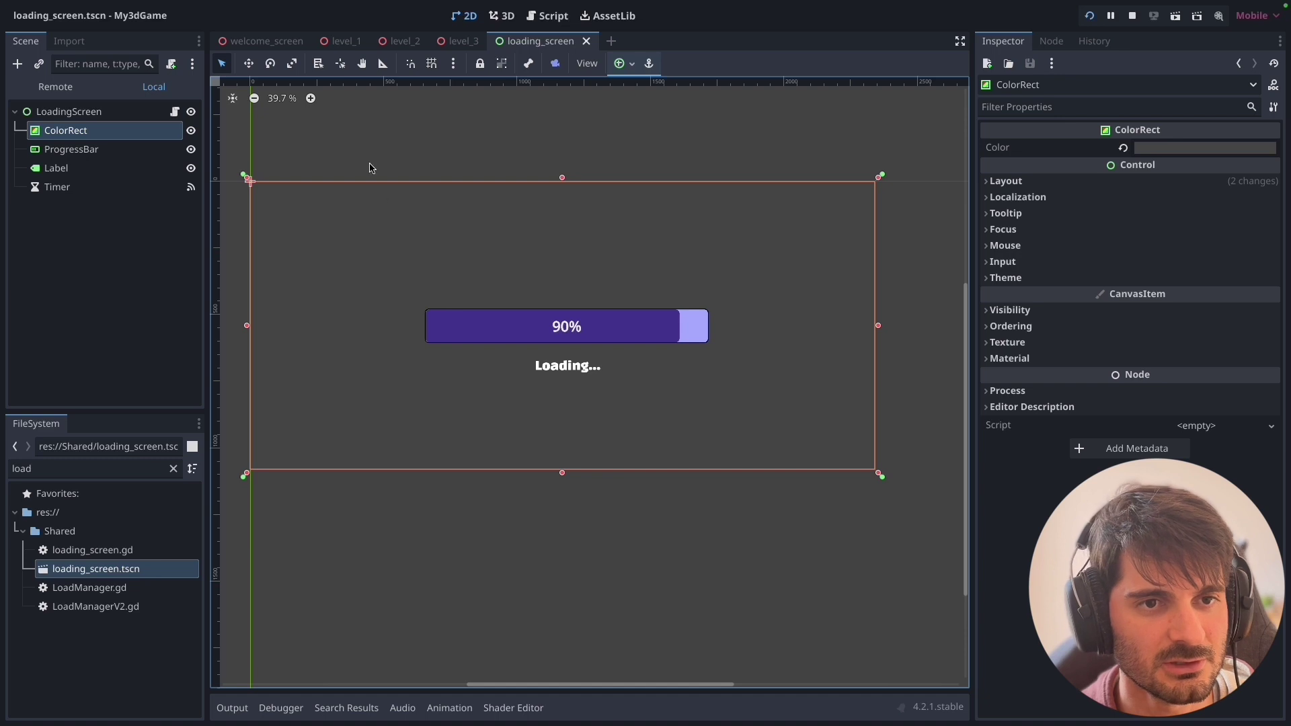
{"action": "left_click", "coordinate": [85, 155]}
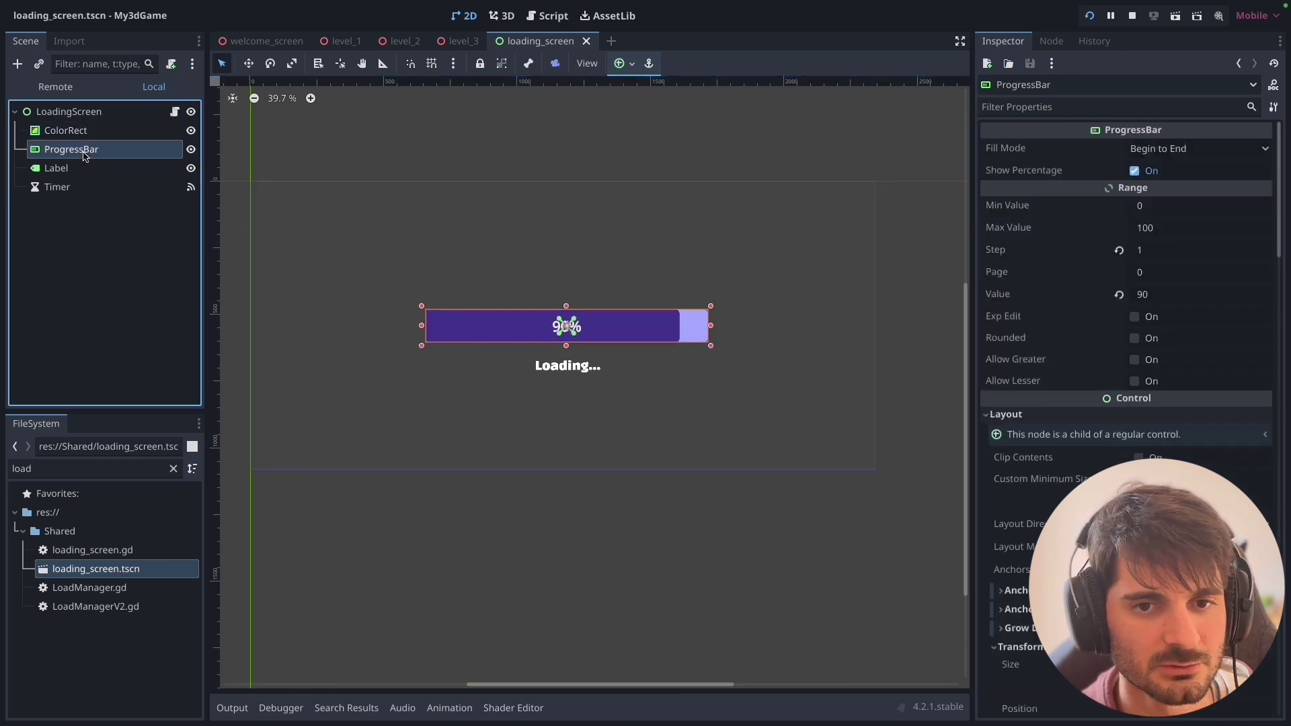
{"action": "left_click", "coordinate": [56, 169]}
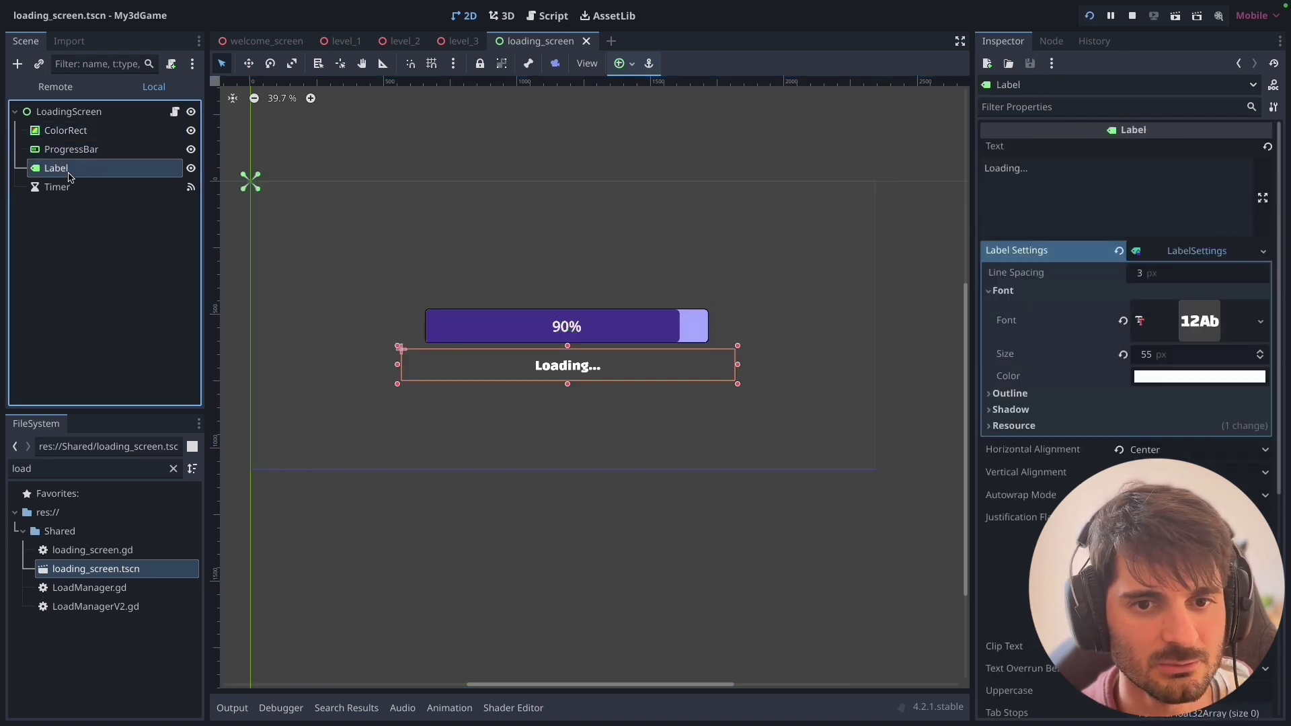
{"action": "left_click", "coordinate": [65, 190]}
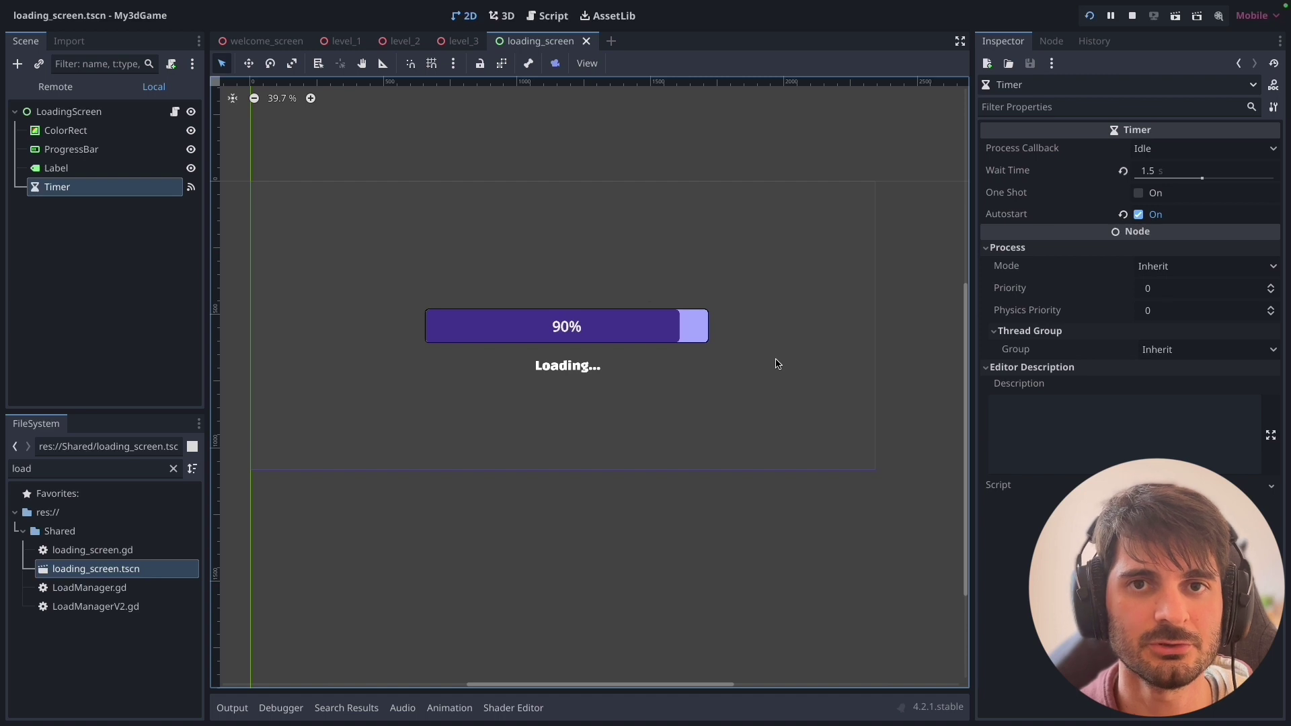
{"action": "left_click", "coordinate": [80, 114]}
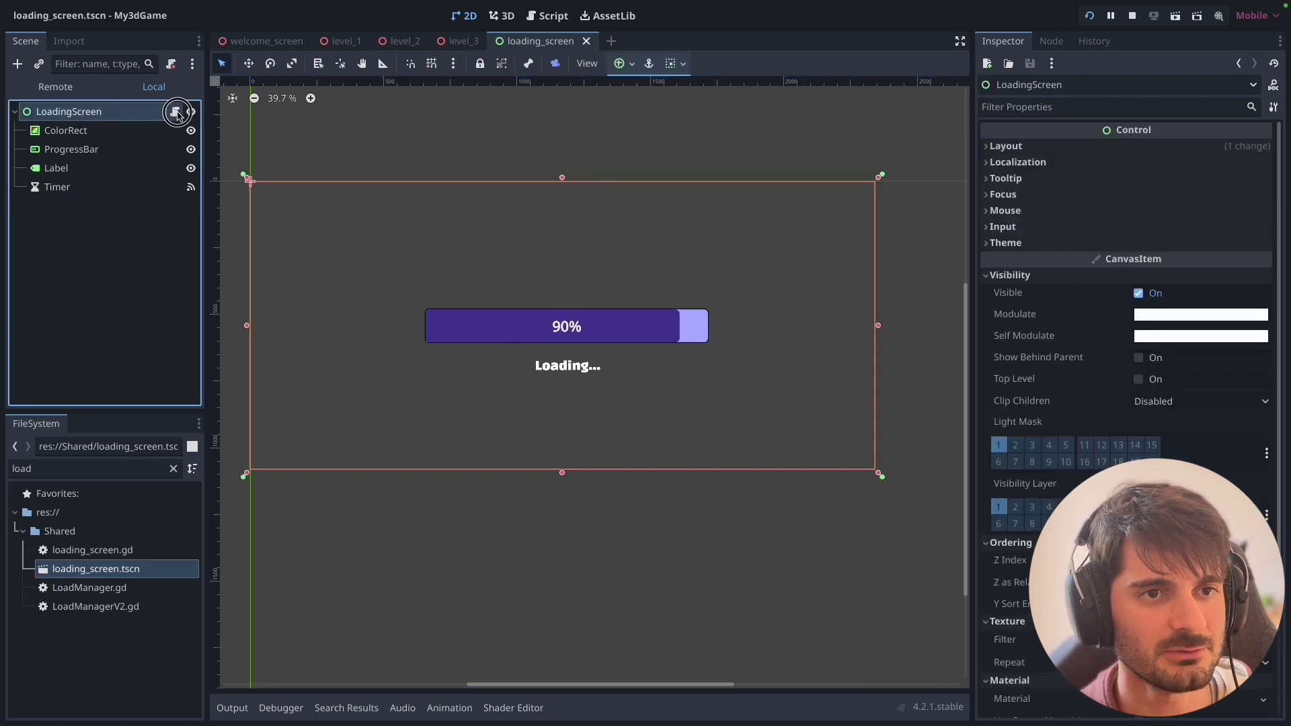
{"action": "left_click", "coordinate": [176, 112]}
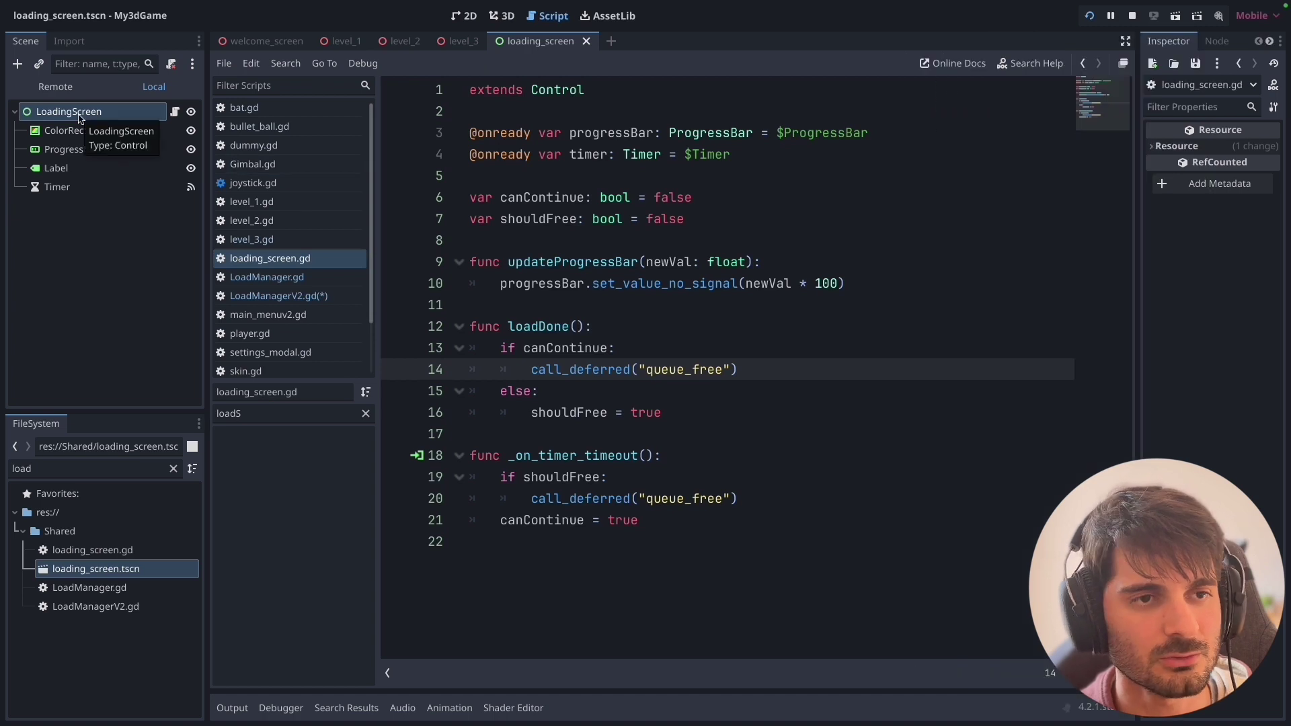
- Go over loading_screen.gd's onready timer reference and its canContinue and shouldFree flags
{"action": "left_click", "coordinate": [496, 89]}
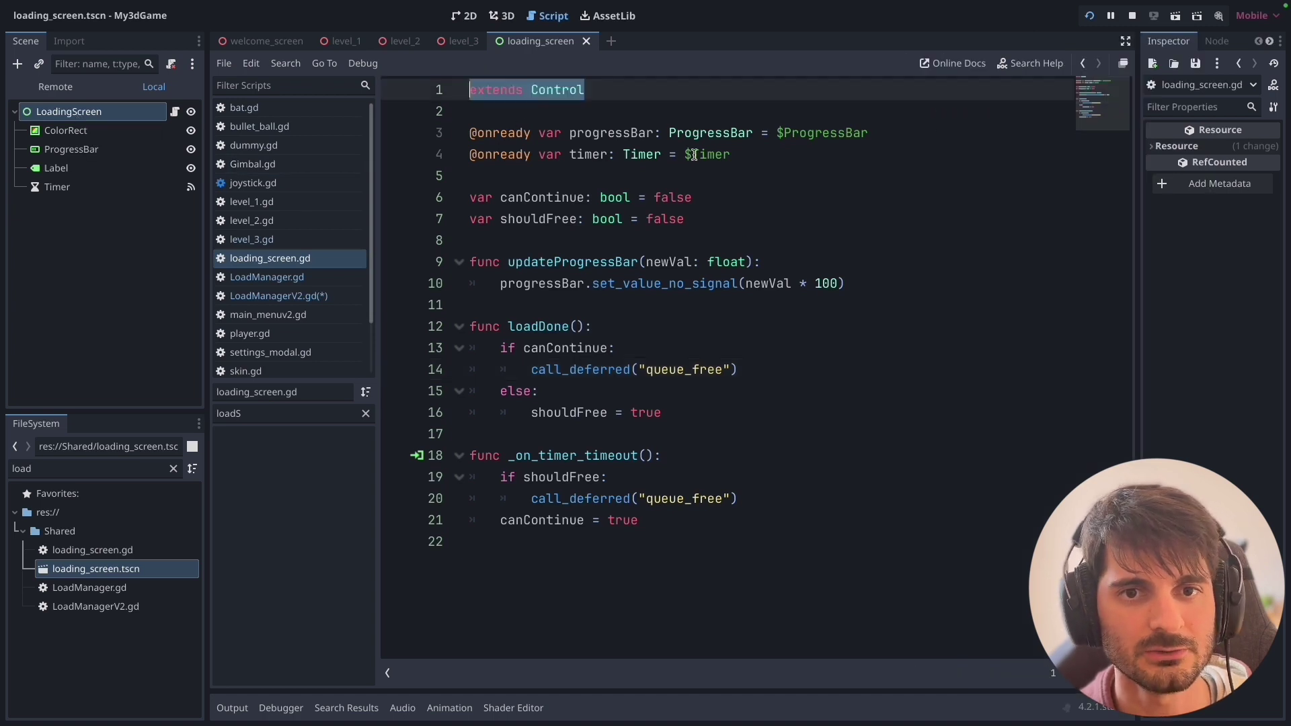
{"action": "left_click", "coordinate": [721, 153]}
{"action": "left_click_drag", "start_coordinate": [721, 153], "coordinate": [577, 134]}
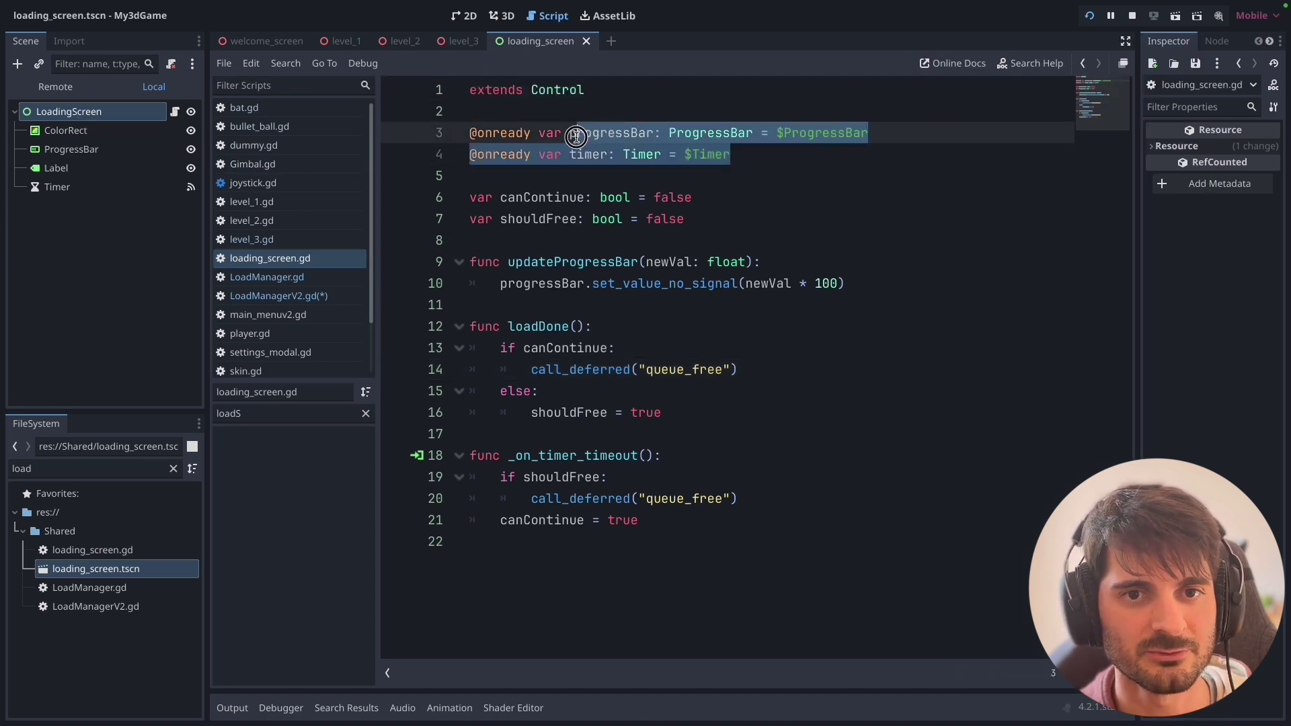
{"action": "double_click", "coordinate": [586, 156]}
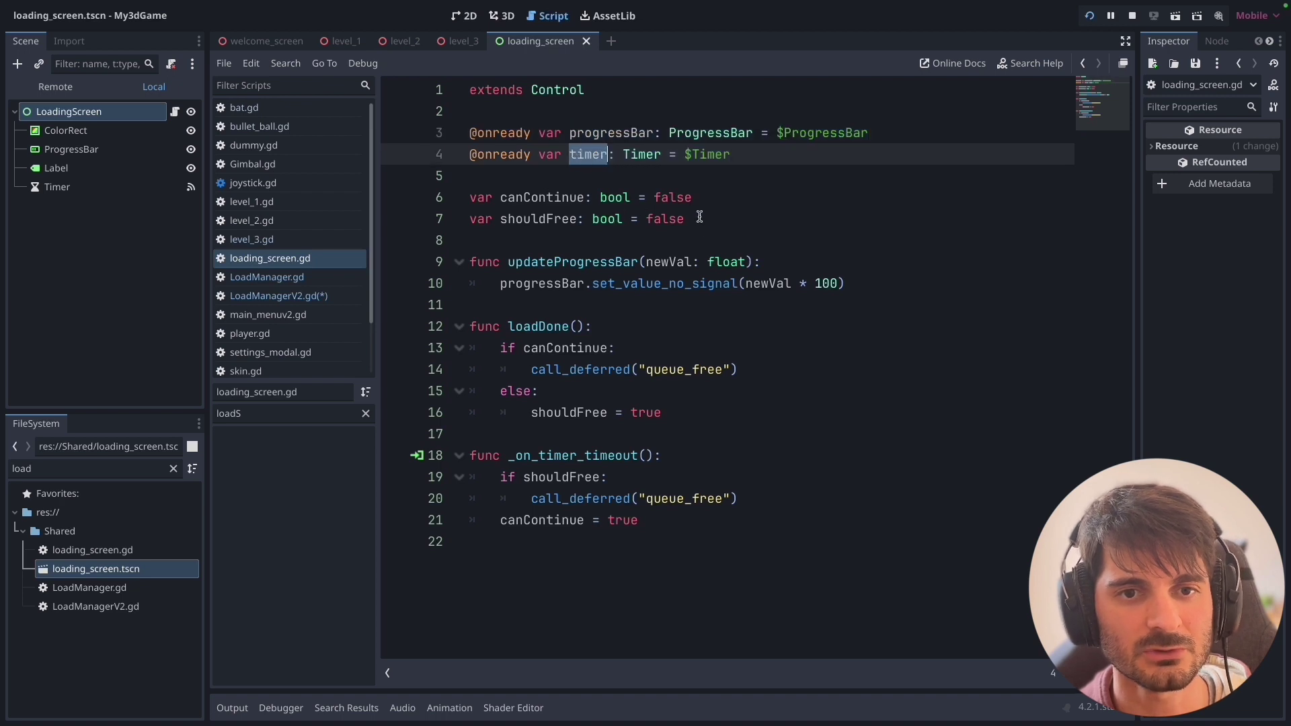
{"action": "left_click_drag", "start_coordinate": [700, 221], "coordinate": [442, 199]}
{"action": "double_click", "coordinate": [514, 199]}
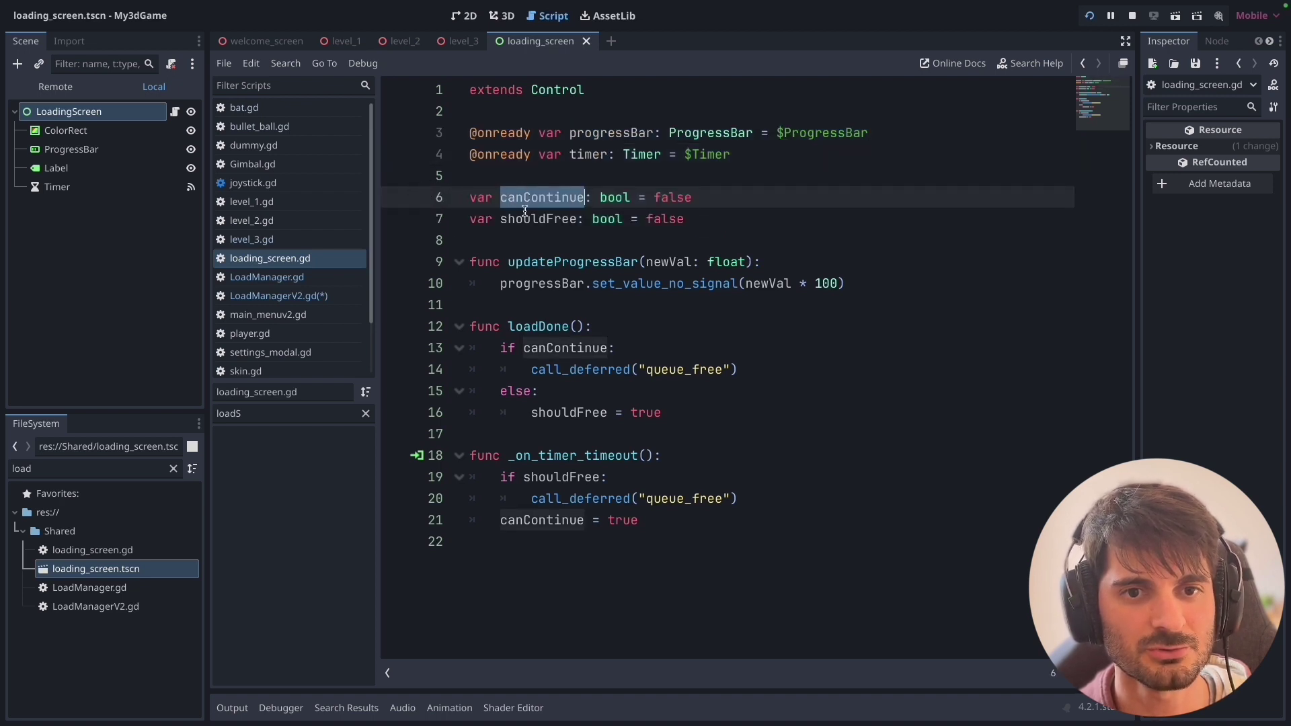
{"action": "double_click", "coordinate": [523, 219]}
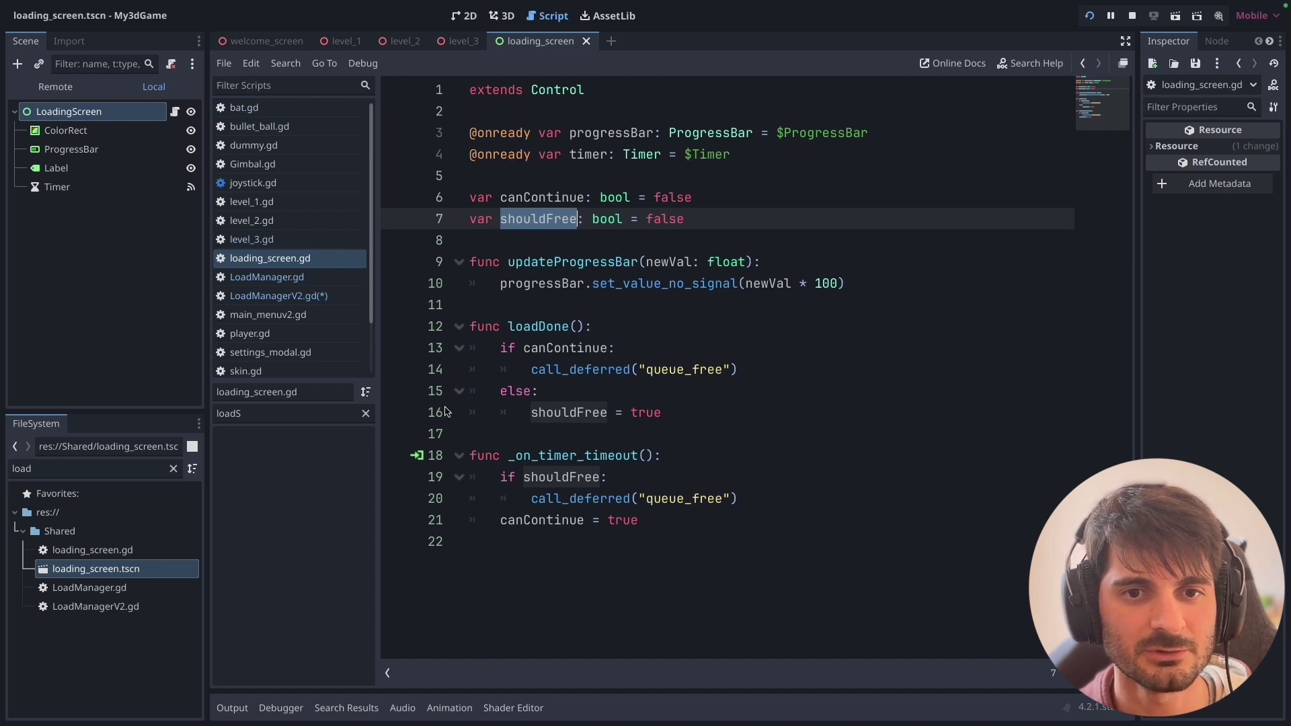
{"action": "left_click", "coordinate": [684, 220]}
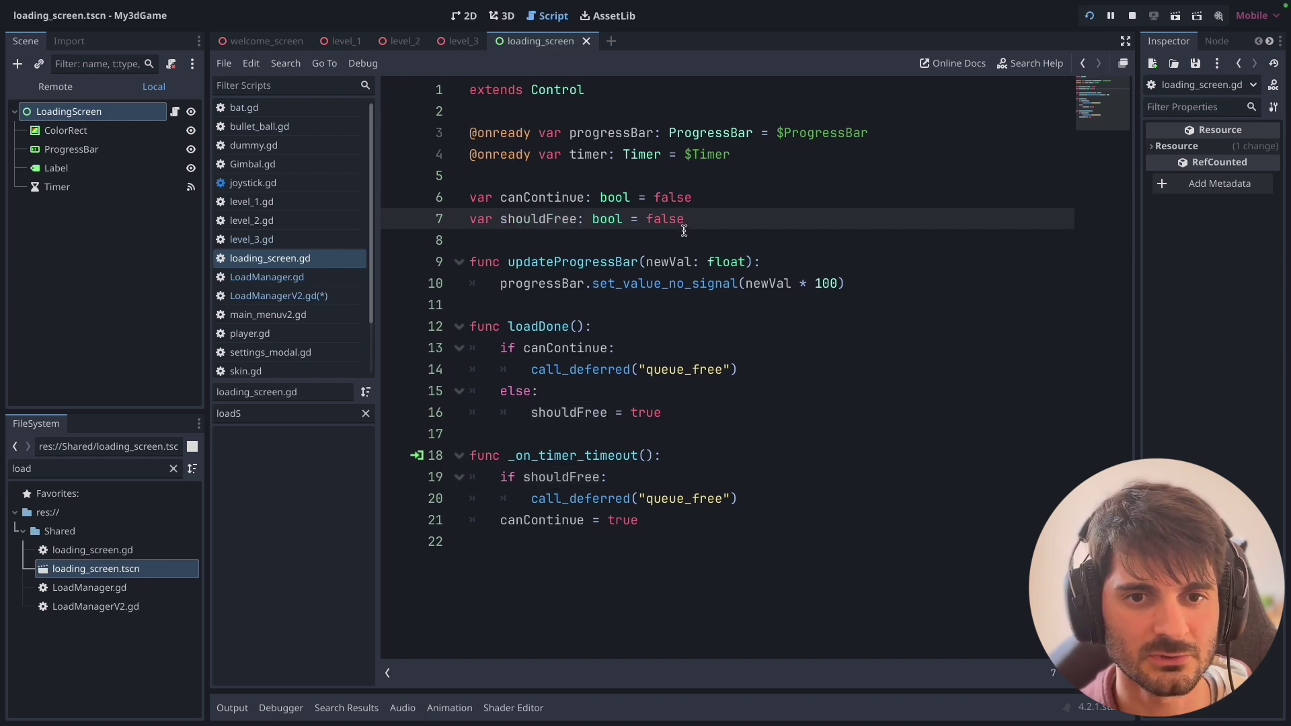
{"action": "left_click_drag", "start_coordinate": [730, 155], "coordinate": [462, 158]}
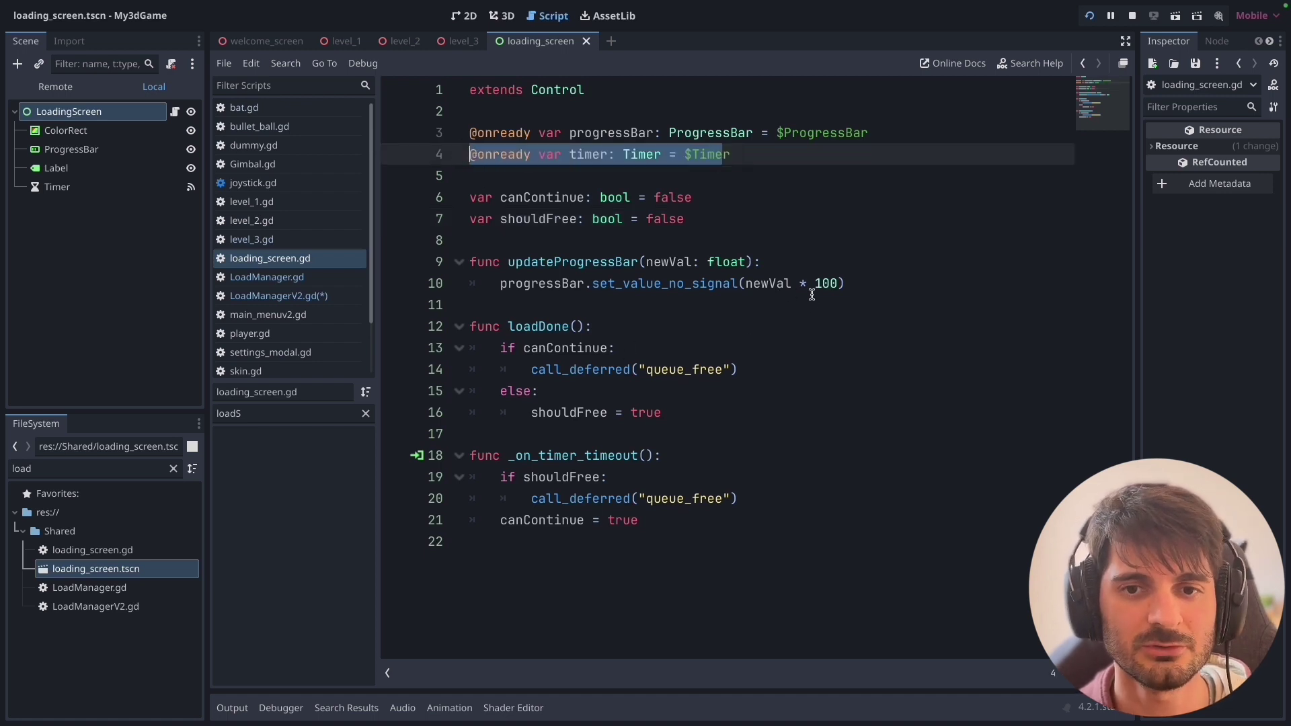
- Walk through updateProgressBar, its newVal: float parameter and the newVal * 100 progress update
{"action": "left_click_drag", "start_coordinate": [851, 283], "coordinate": [471, 262]}
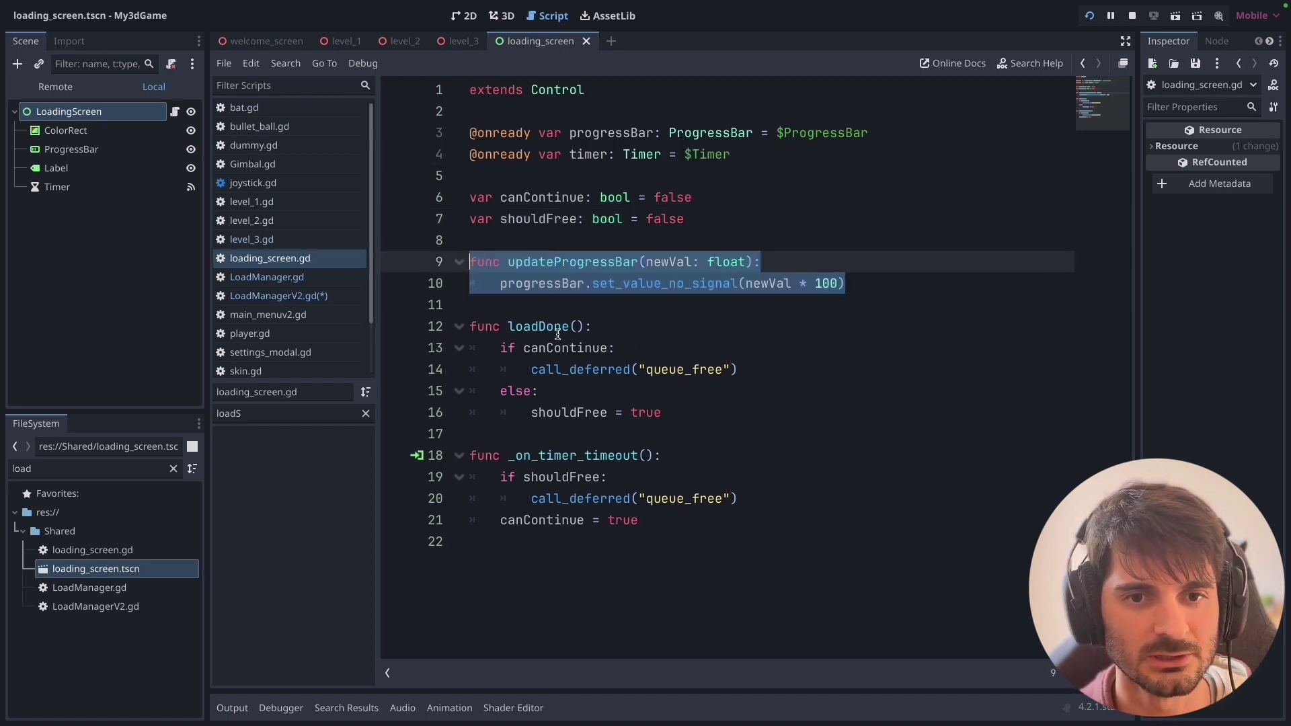
{"action": "left_click_drag", "start_coordinate": [662, 412], "coordinate": [444, 271]}
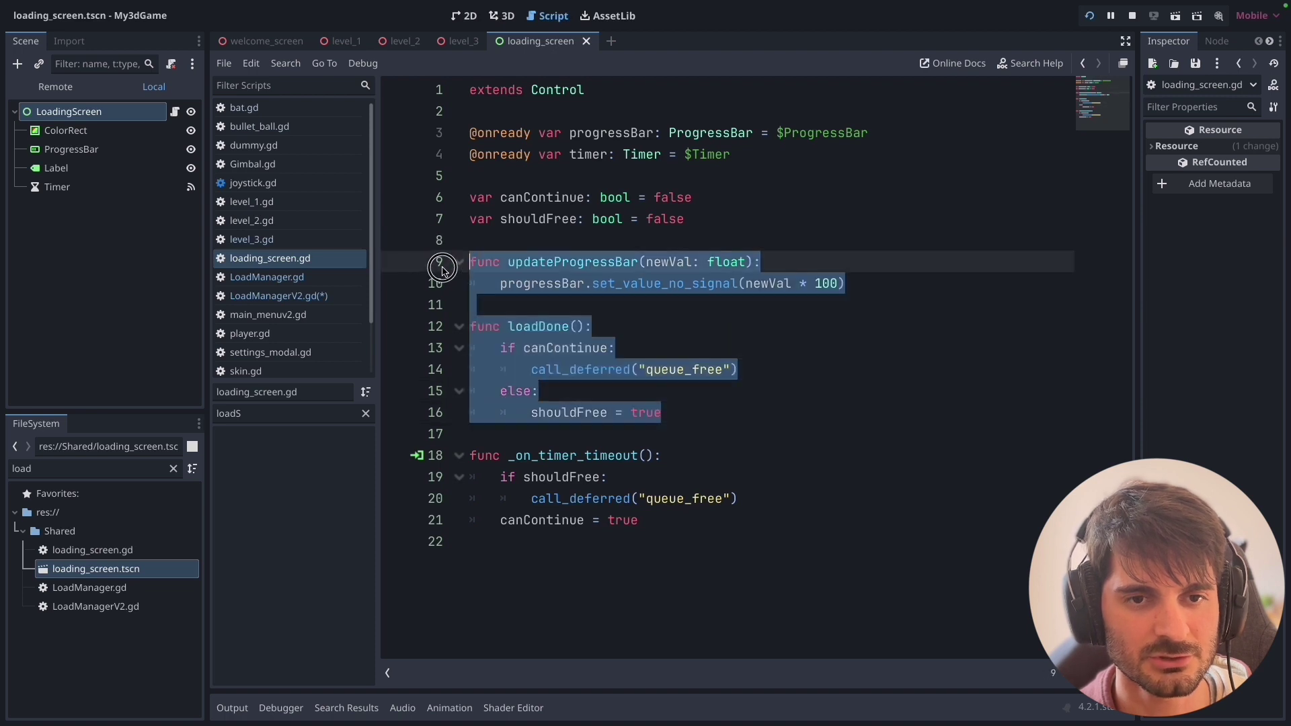
{"action": "left_click", "coordinate": [524, 284]}
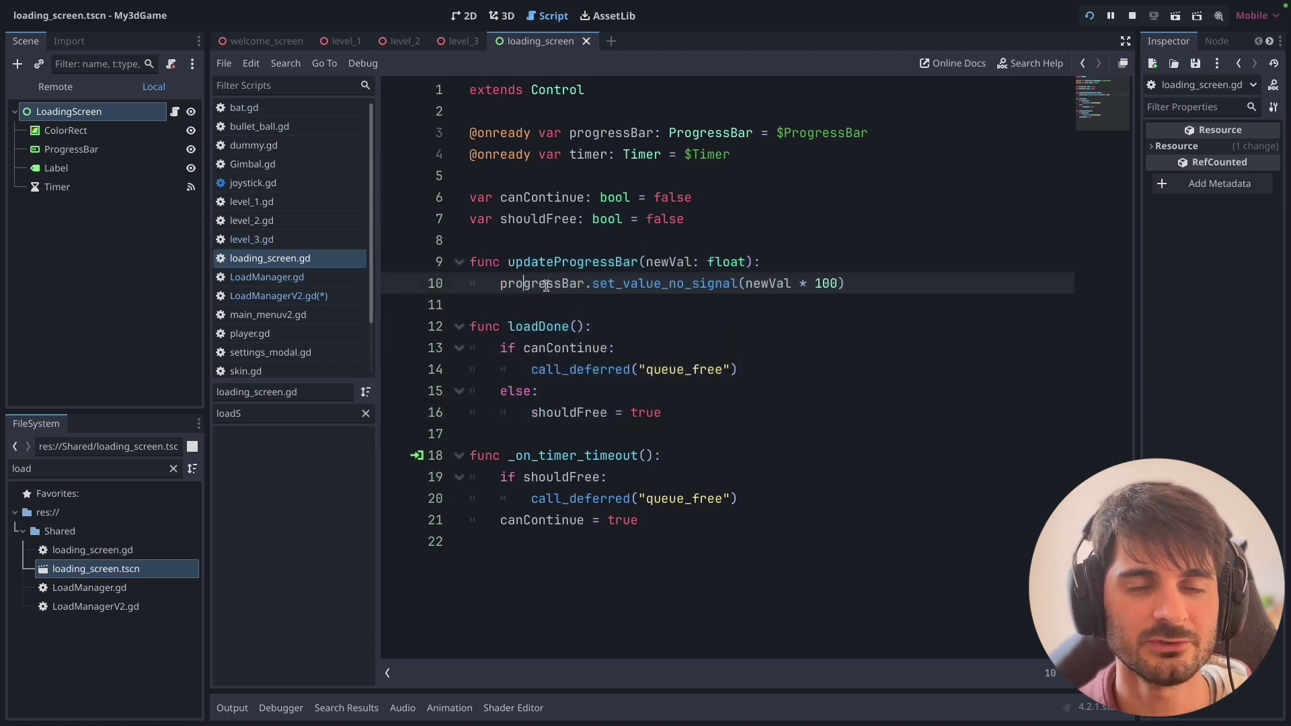
{"action": "double_click", "coordinate": [511, 261]}
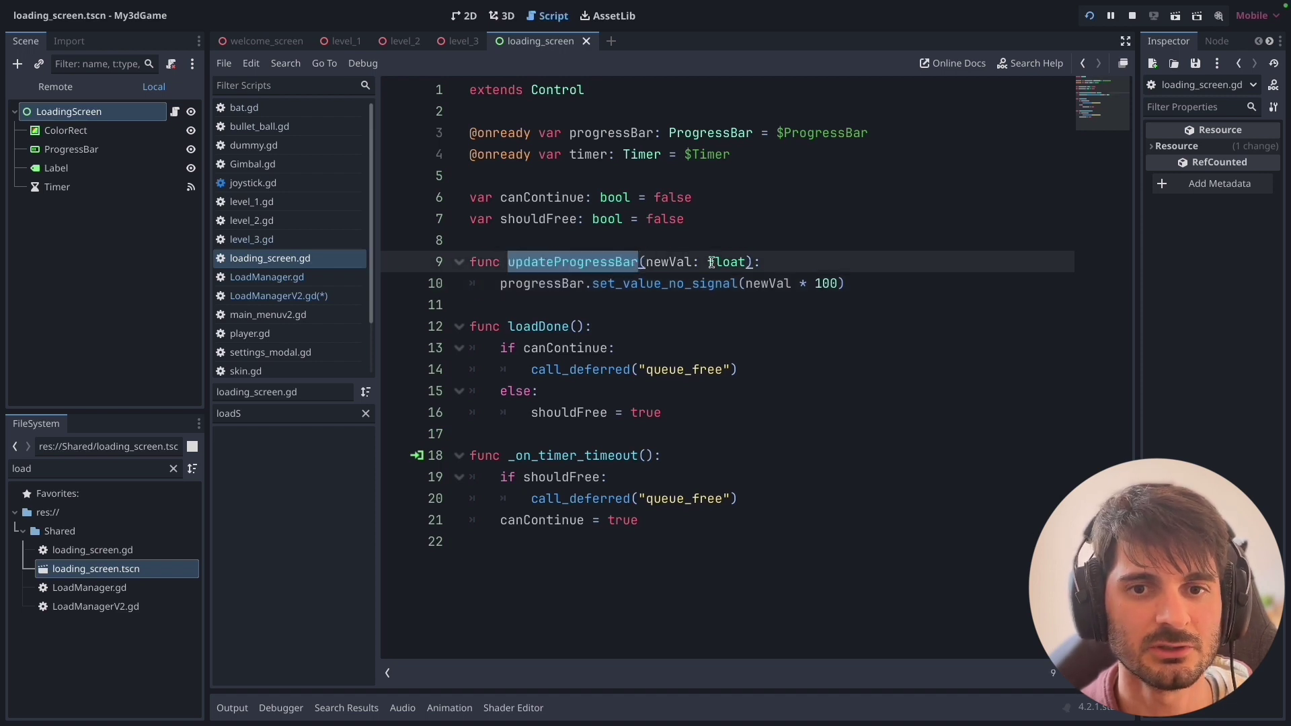
{"action": "double_click", "coordinate": [749, 262]}
{"action": "left_click_drag", "start_coordinate": [749, 262], "coordinate": [656, 262]}
{"action": "double_click", "coordinate": [670, 262]}
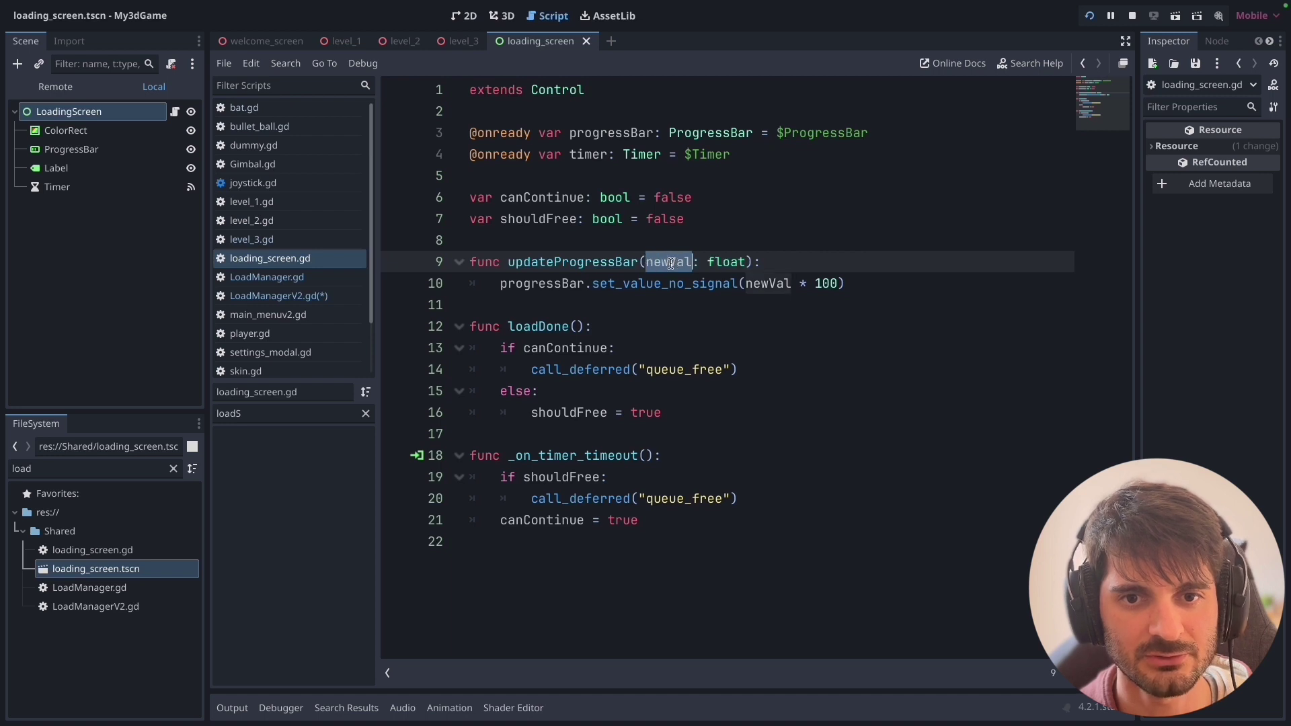
{"action": "left_click_drag", "start_coordinate": [748, 262], "coordinate": [707, 259]}
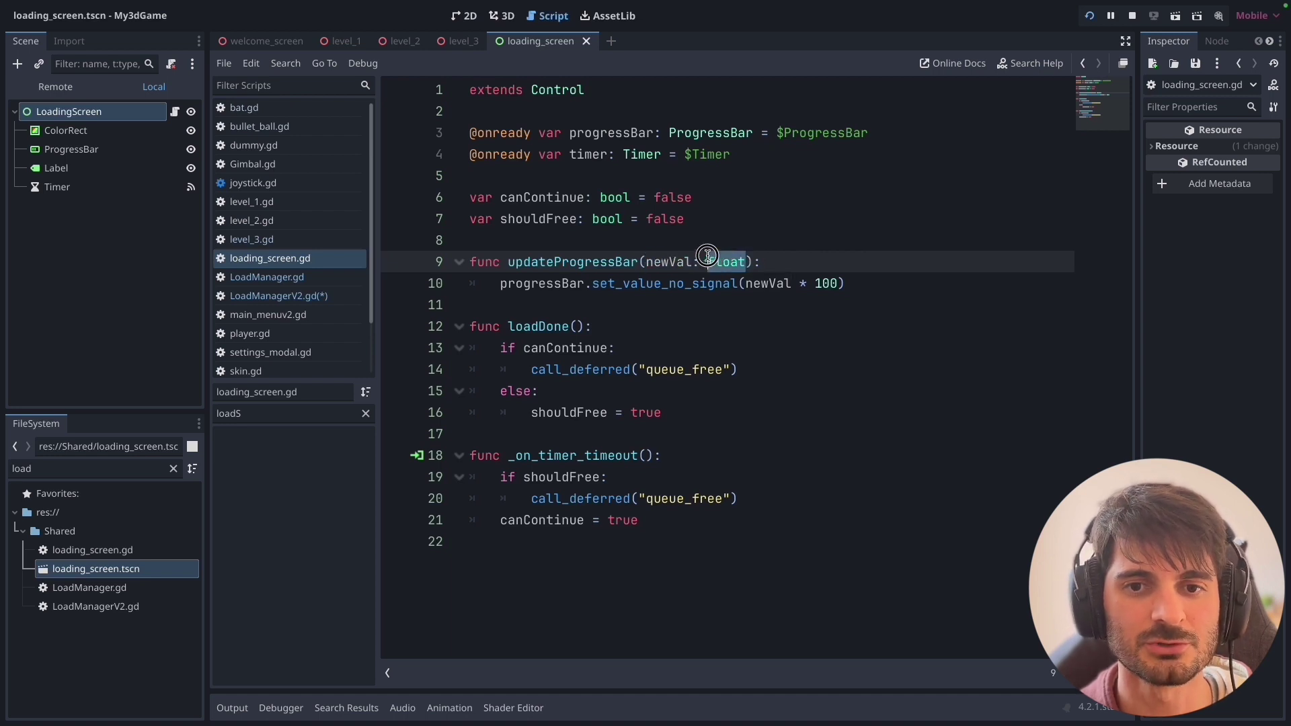
{"action": "left_click_drag", "start_coordinate": [844, 283], "coordinate": [500, 283]}
{"action": "left_click", "coordinate": [565, 301]}
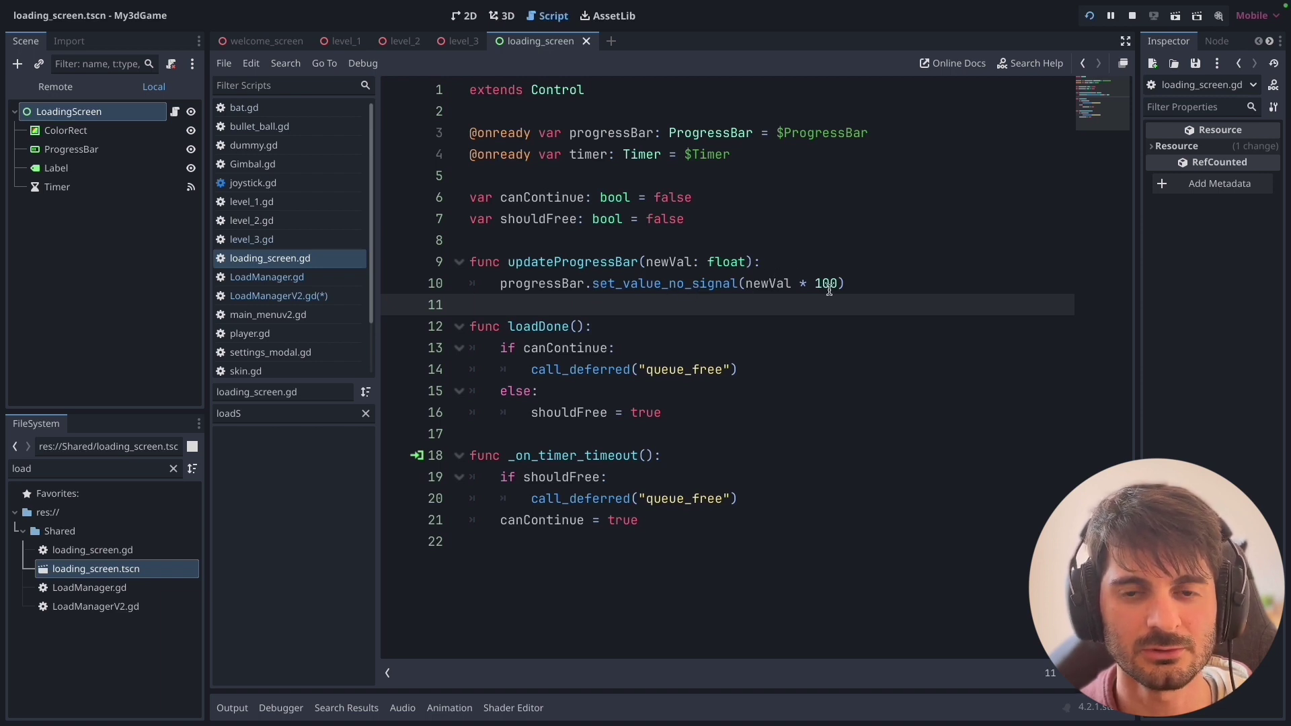
{"action": "left_click_drag", "start_coordinate": [837, 283], "coordinate": [747, 283]}
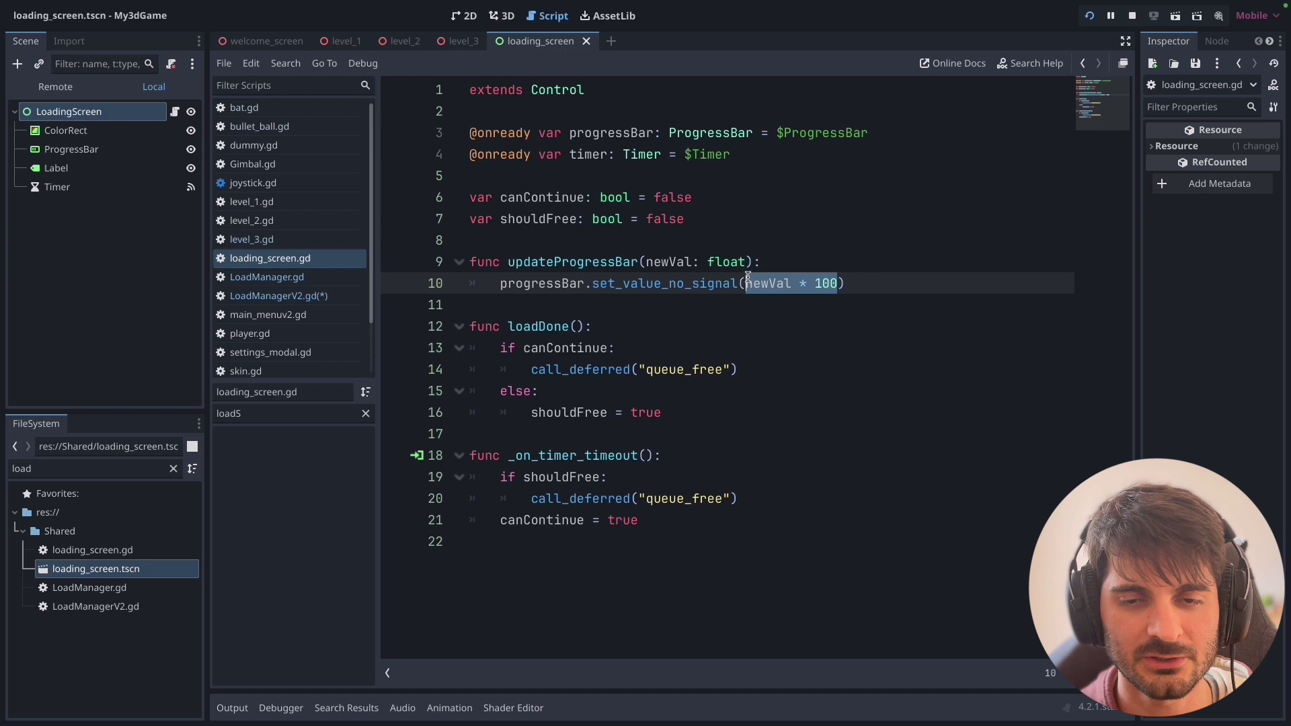
{"action": "left_click", "coordinate": [852, 284]}
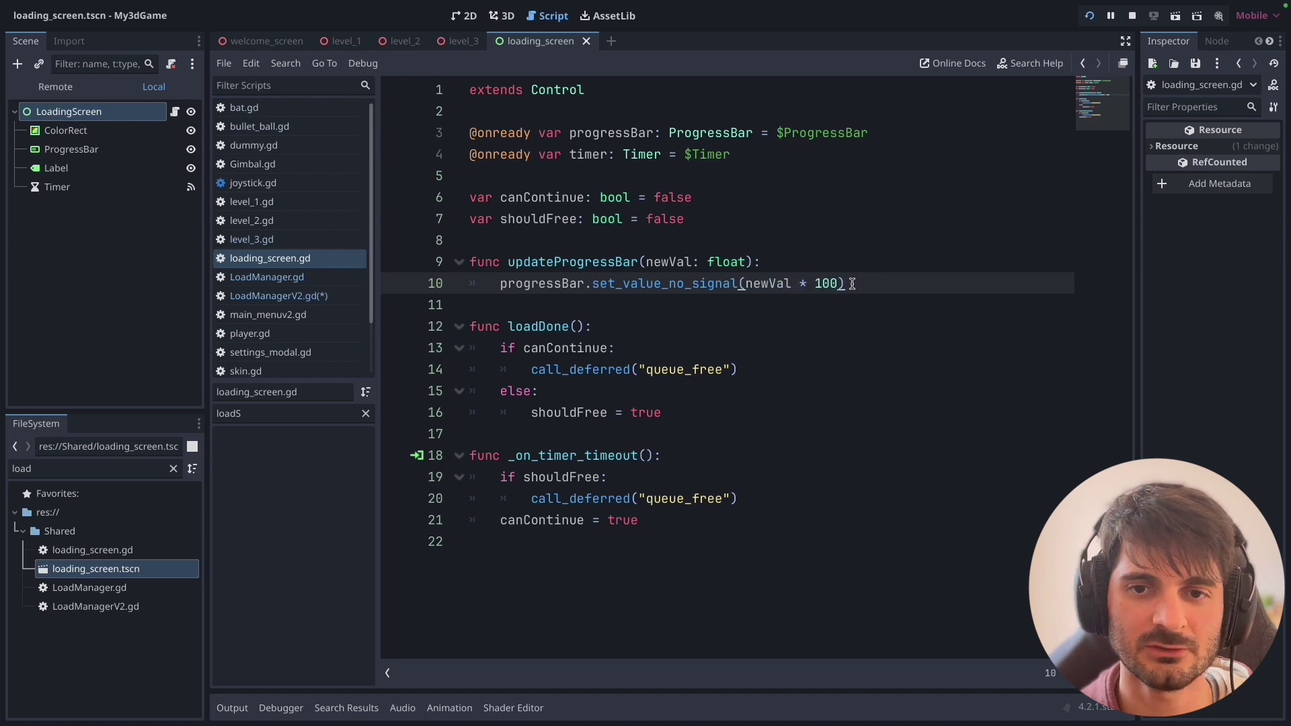
- Review loadDone and _on_timer_timeout, then show the ProgressBar in the 2D layout
{"action": "left_click_drag", "start_coordinate": [469, 326], "coordinate": [682, 411]}
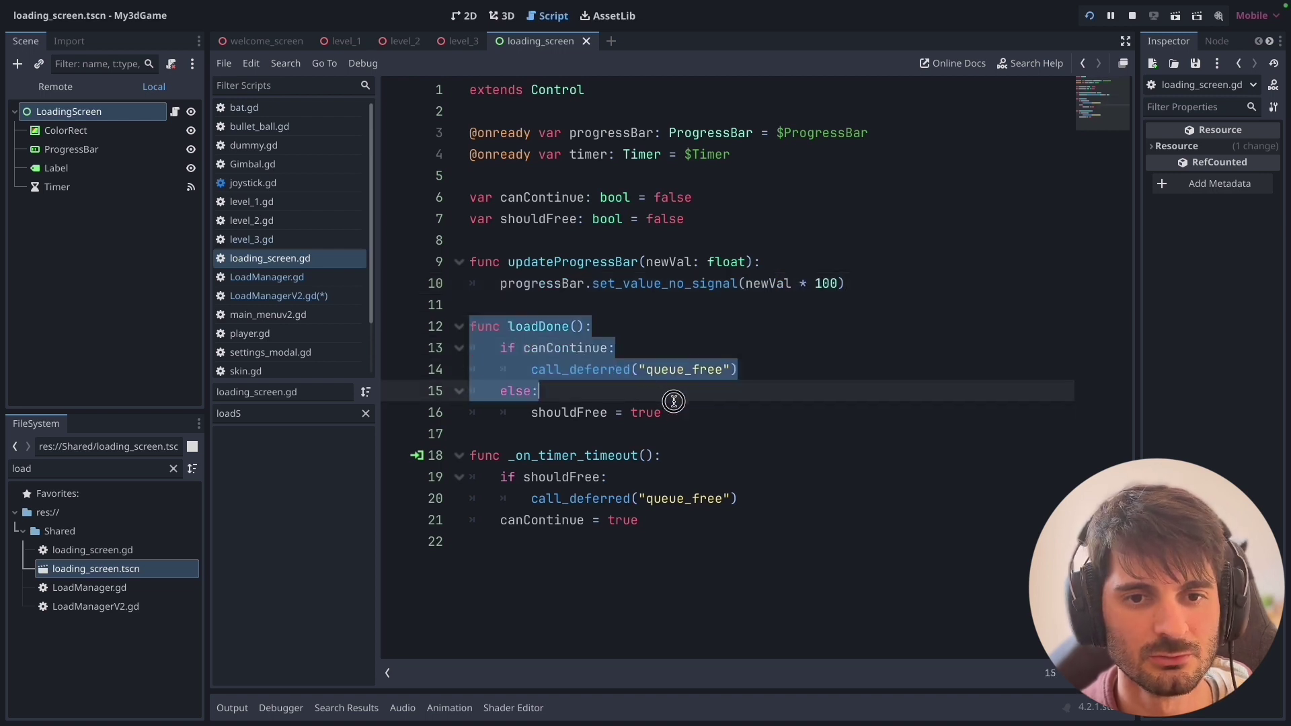
{"action": "left_click", "coordinate": [677, 381]}
{"action": "left_click_drag", "start_coordinate": [501, 348], "coordinate": [616, 350]}
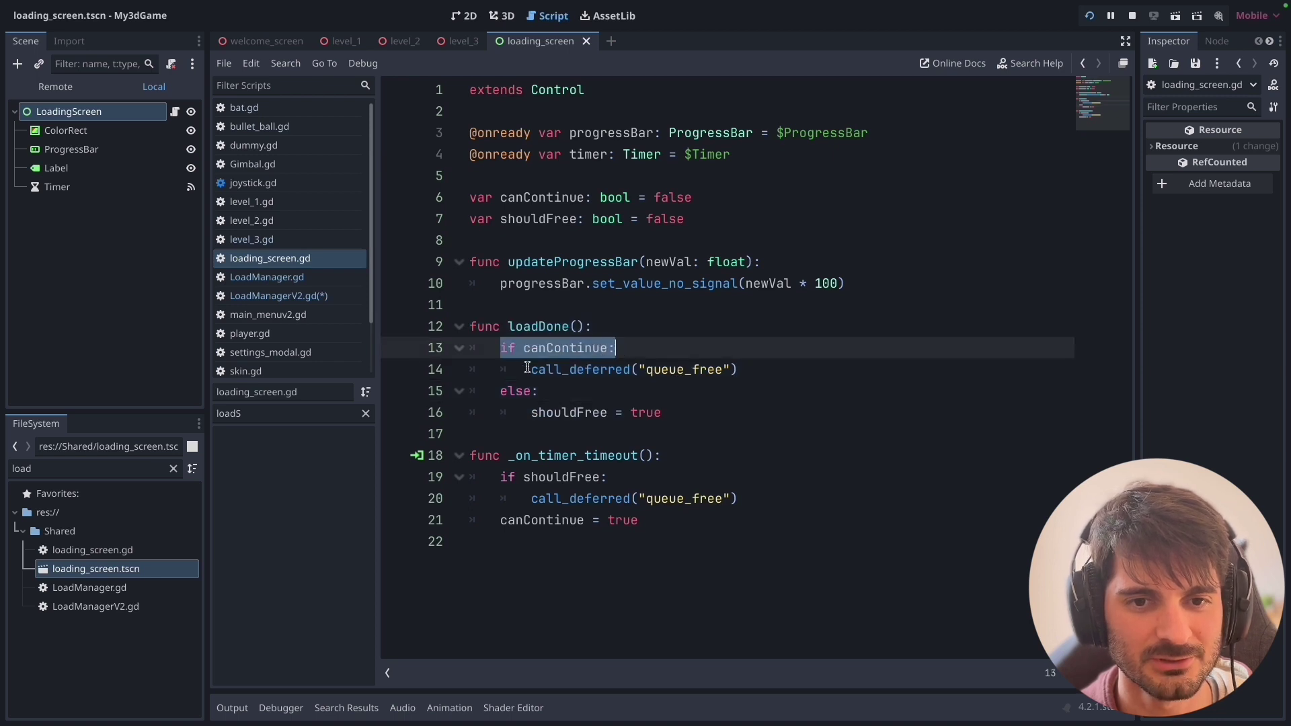
{"action": "left_click_drag", "start_coordinate": [531, 369], "coordinate": [746, 374]}
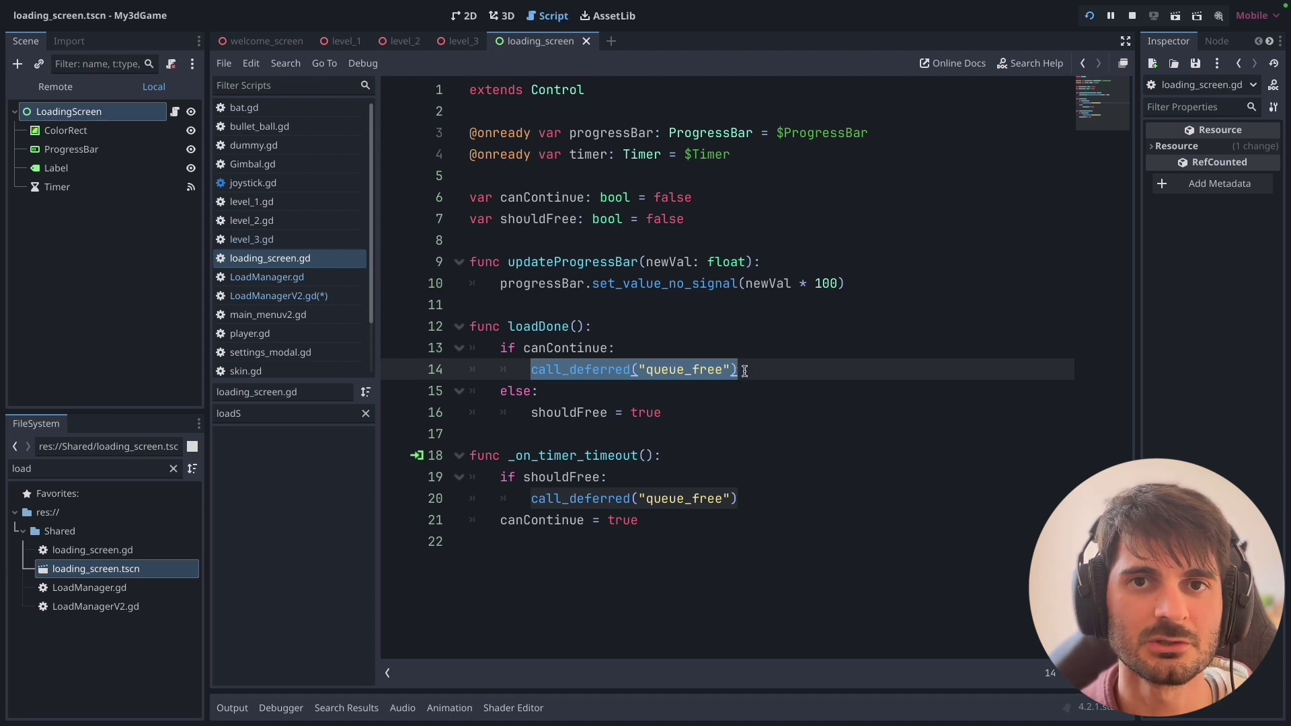
{"action": "left_click_drag", "start_coordinate": [746, 369], "coordinate": [532, 369]}
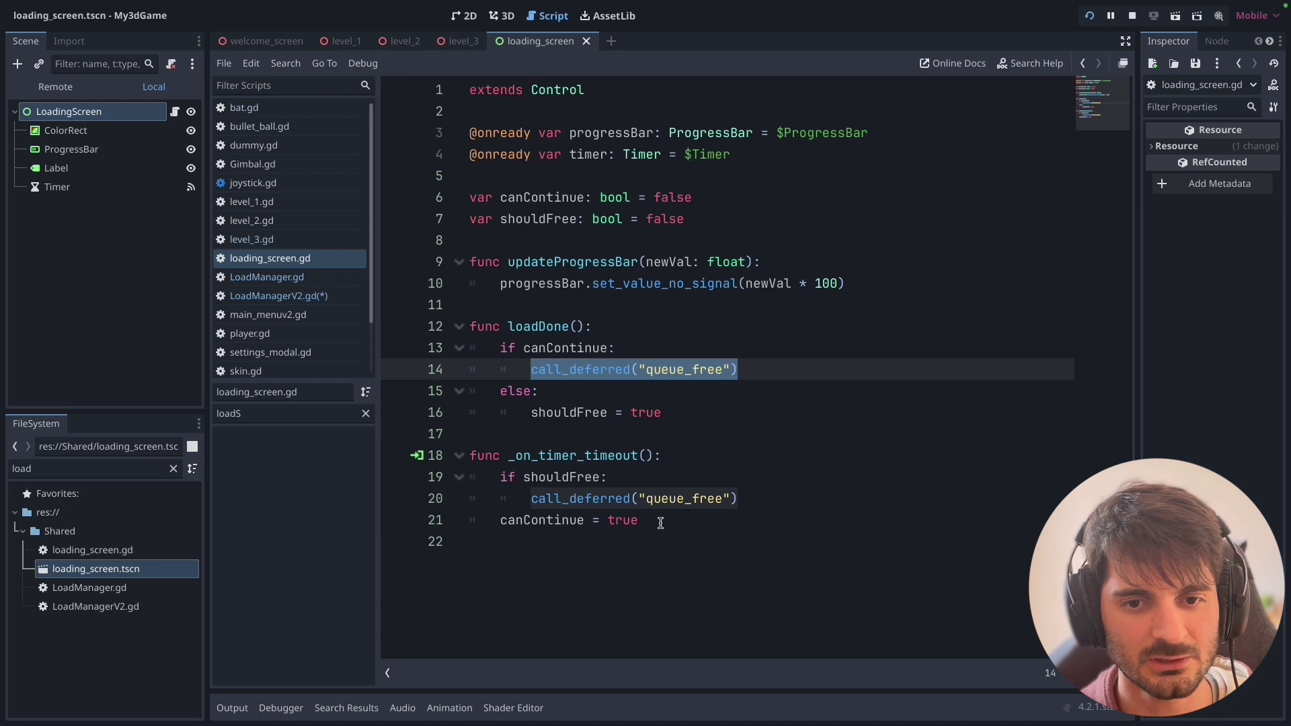
{"action": "left_click_drag", "start_coordinate": [657, 522], "coordinate": [470, 455]}
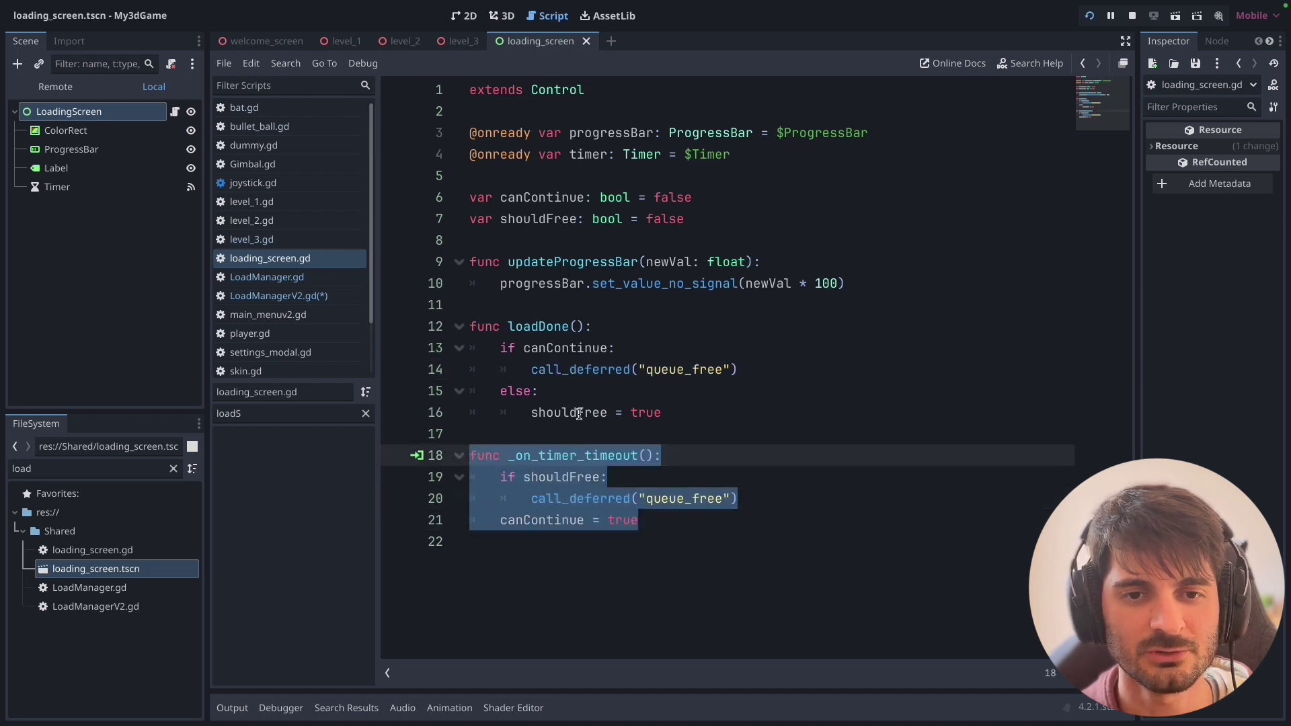
{"action": "key", "text": "Up"}
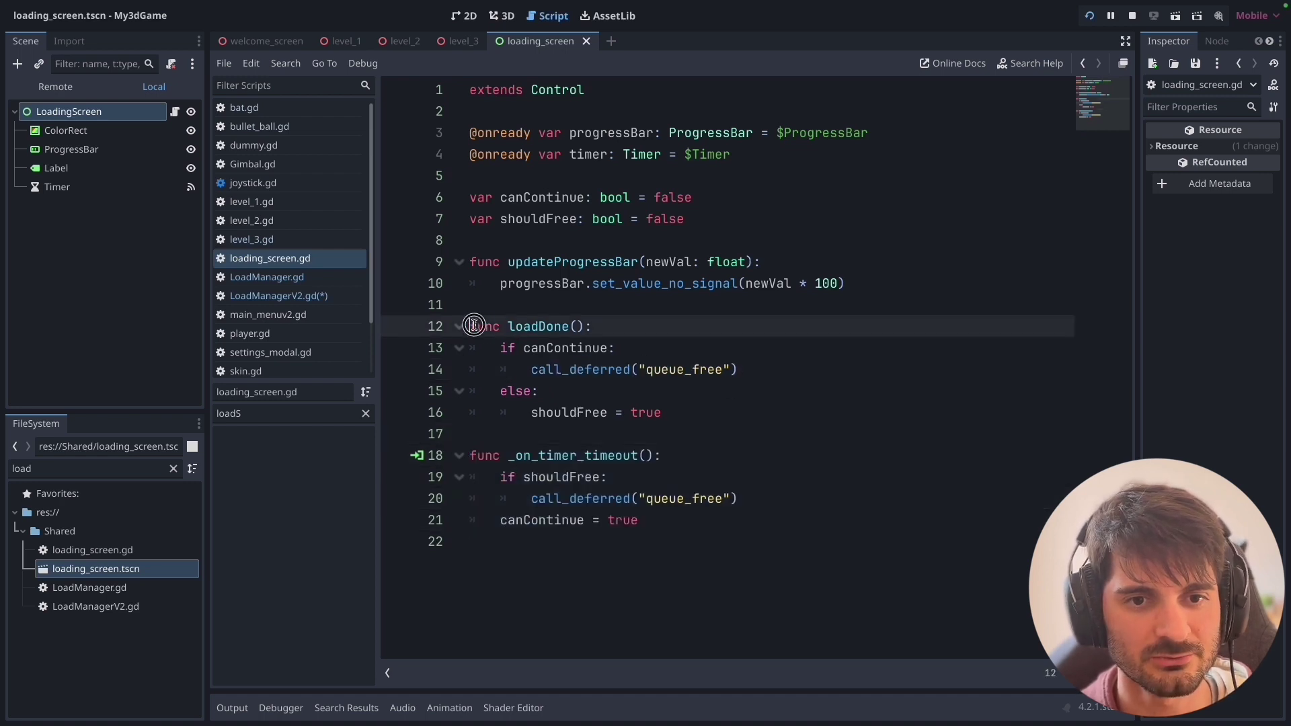
{"action": "left_click_drag", "start_coordinate": [471, 326], "coordinate": [680, 411]}
{"action": "left_click", "coordinate": [680, 410]}
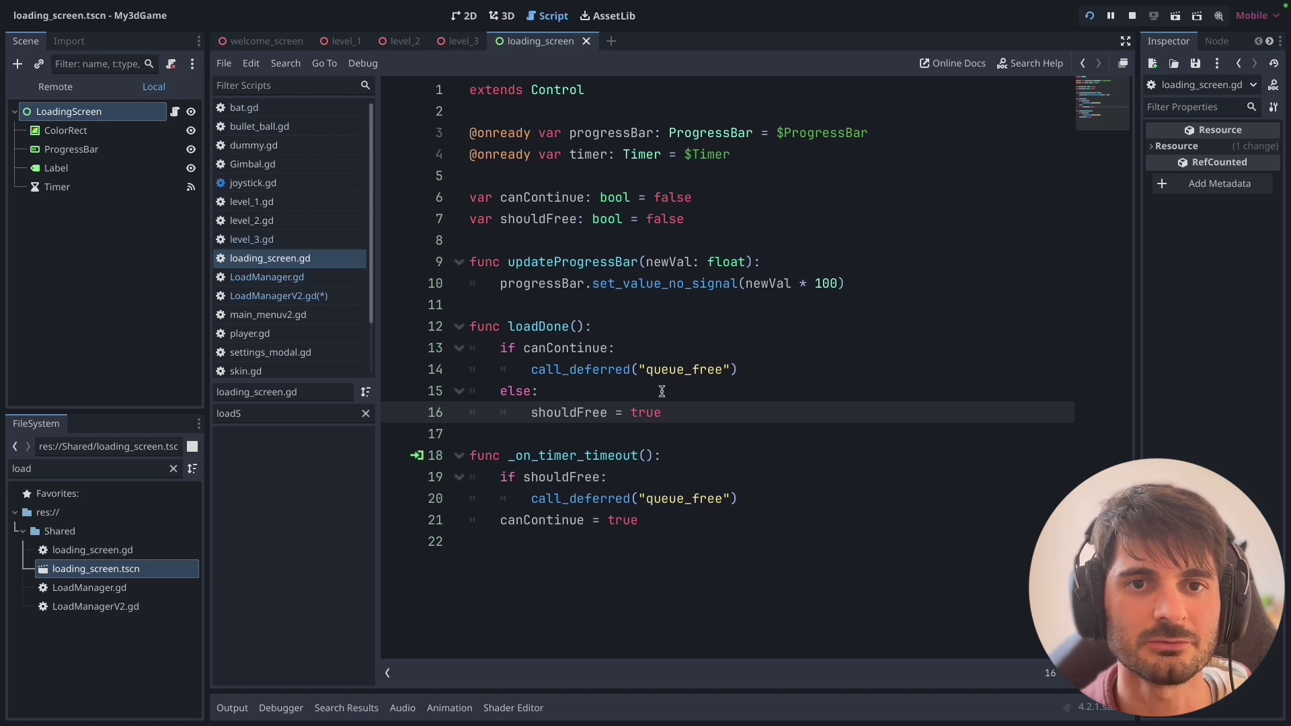
{"action": "key", "text": "ctrl+F1"}
{"action": "left_click", "coordinate": [71, 150]}
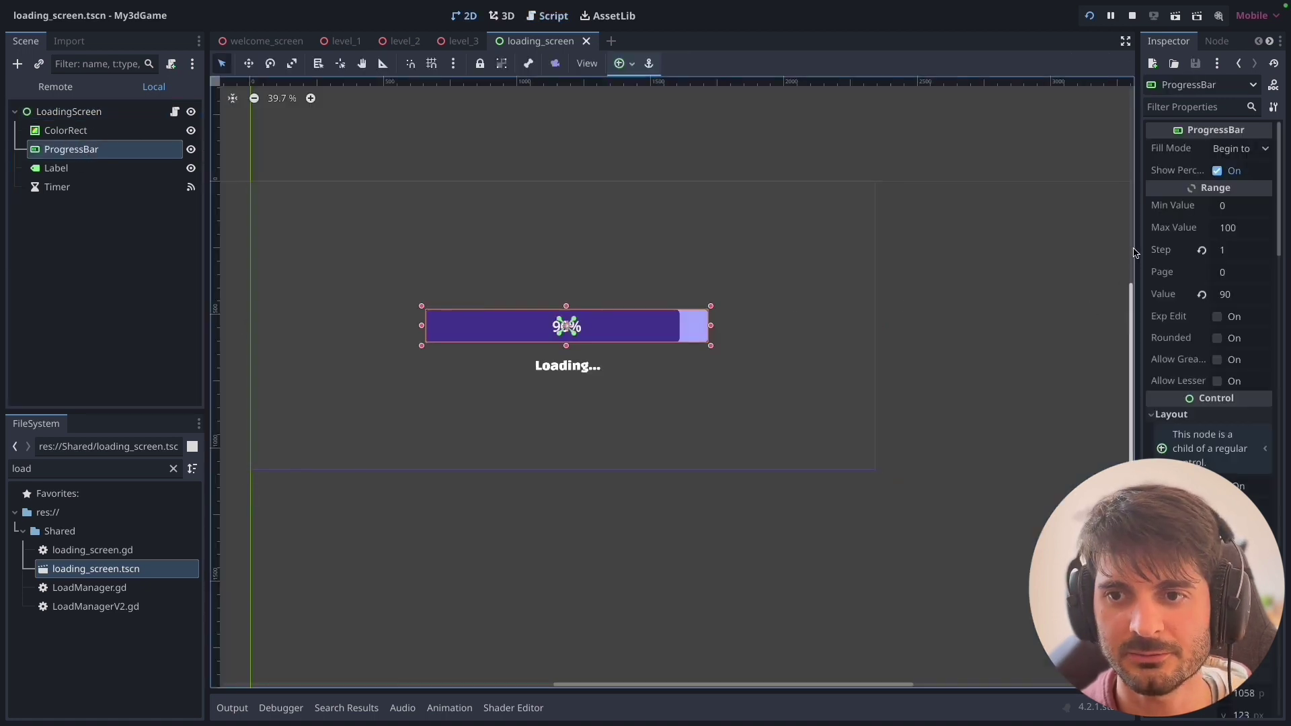
- Confirm the ProgressBar's Max Value of 100 in a widened Inspector, then return to LoadManagerV2.gd
{"action": "left_click_drag", "start_coordinate": [1137, 254], "coordinate": [964, 249]}
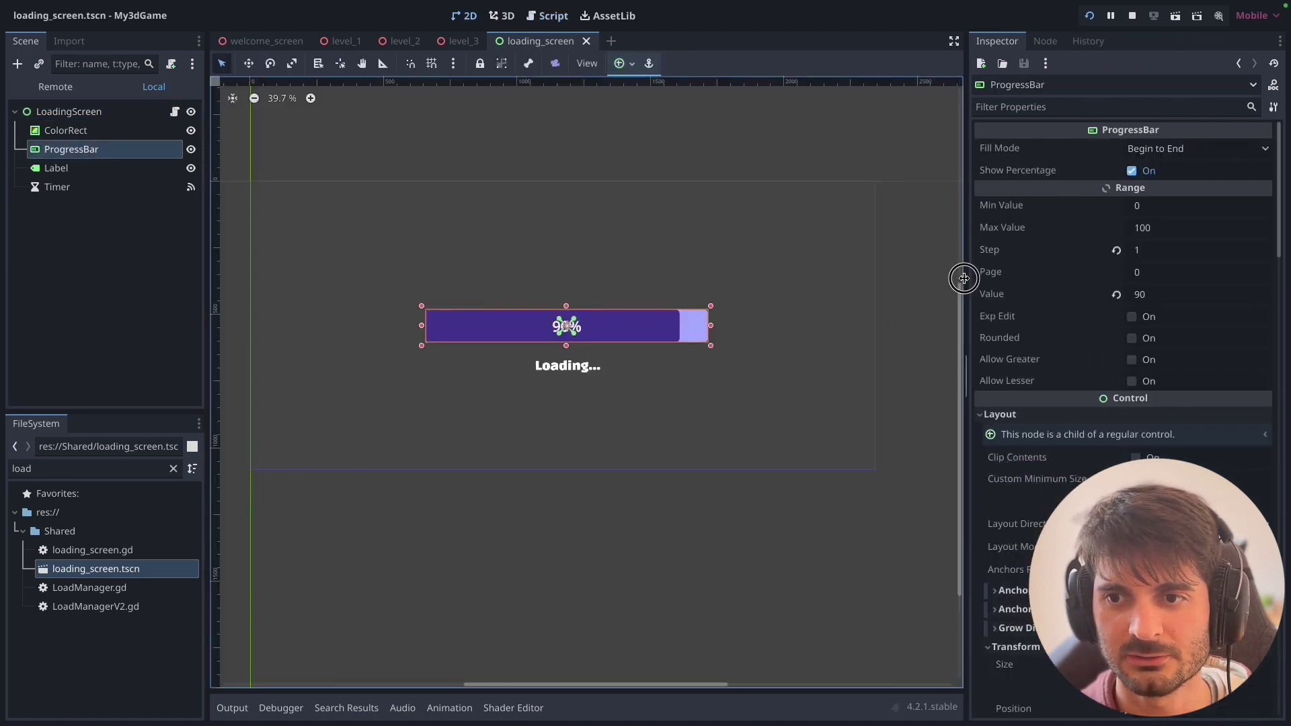
{"action": "left_click", "coordinate": [1166, 229]}
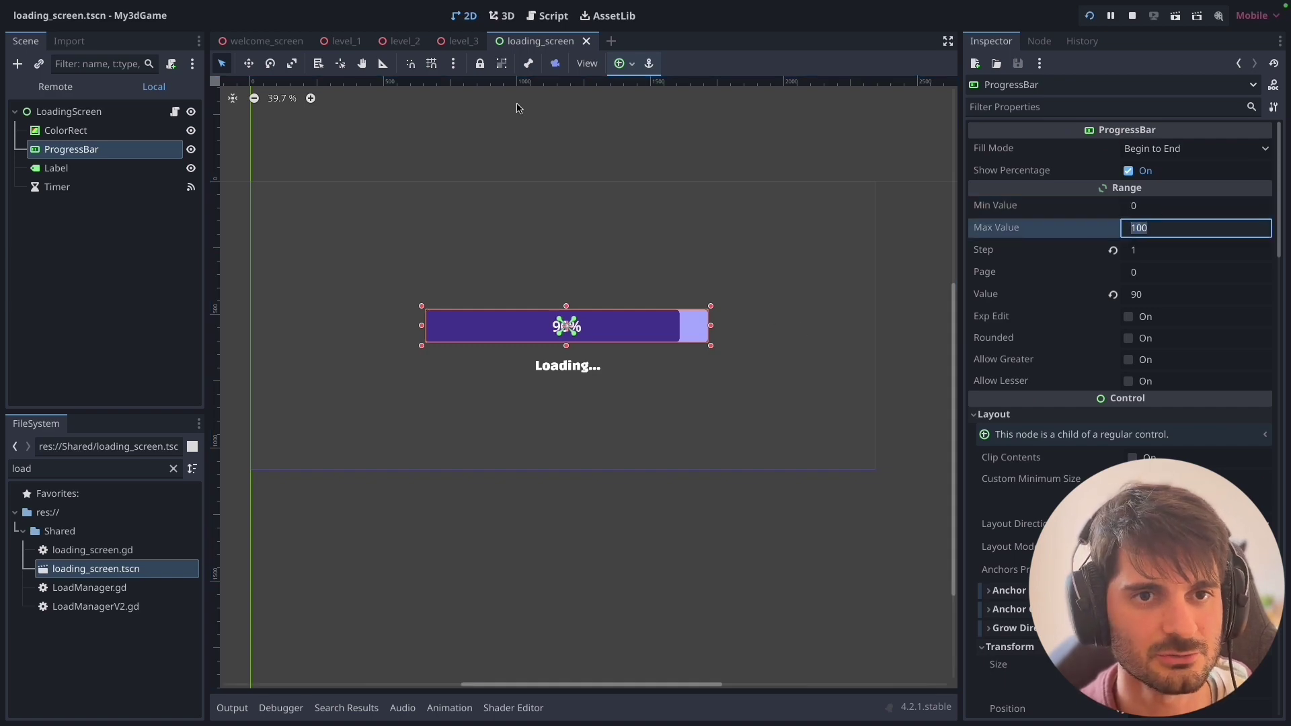
{"action": "left_click", "coordinate": [548, 15]}
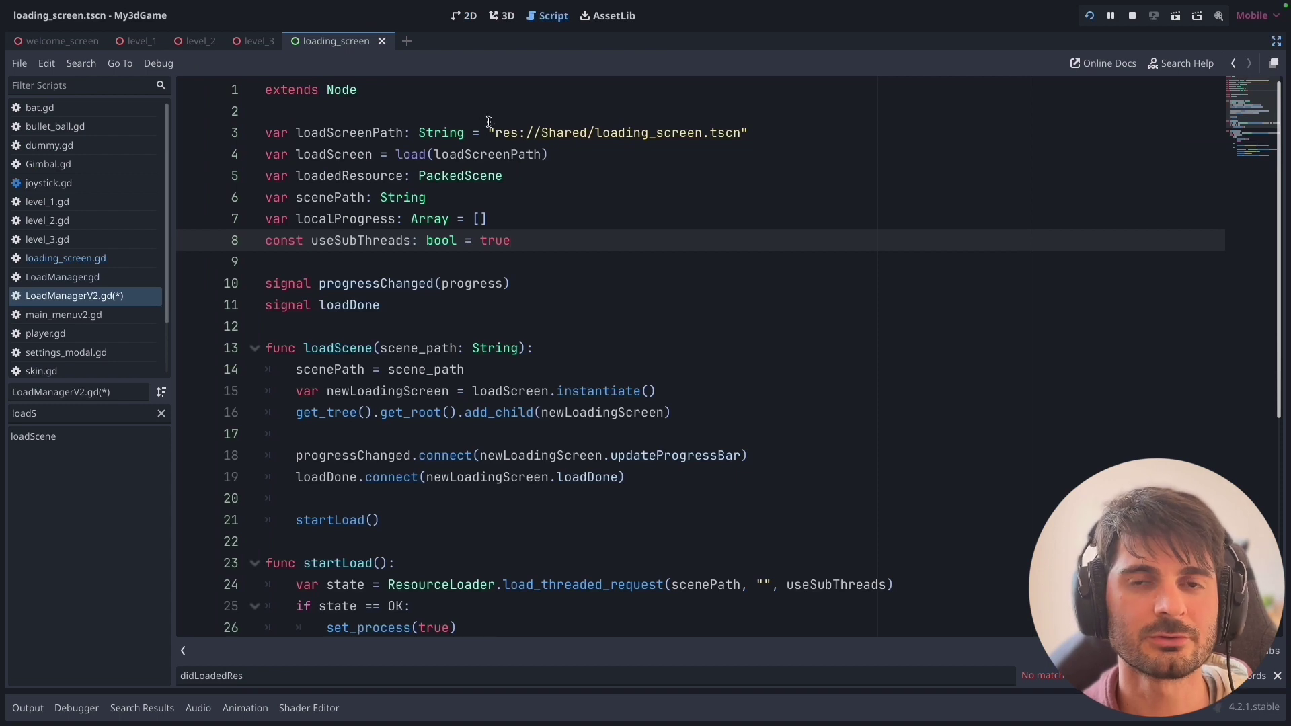
{"action": "left_click", "coordinate": [104, 297]}
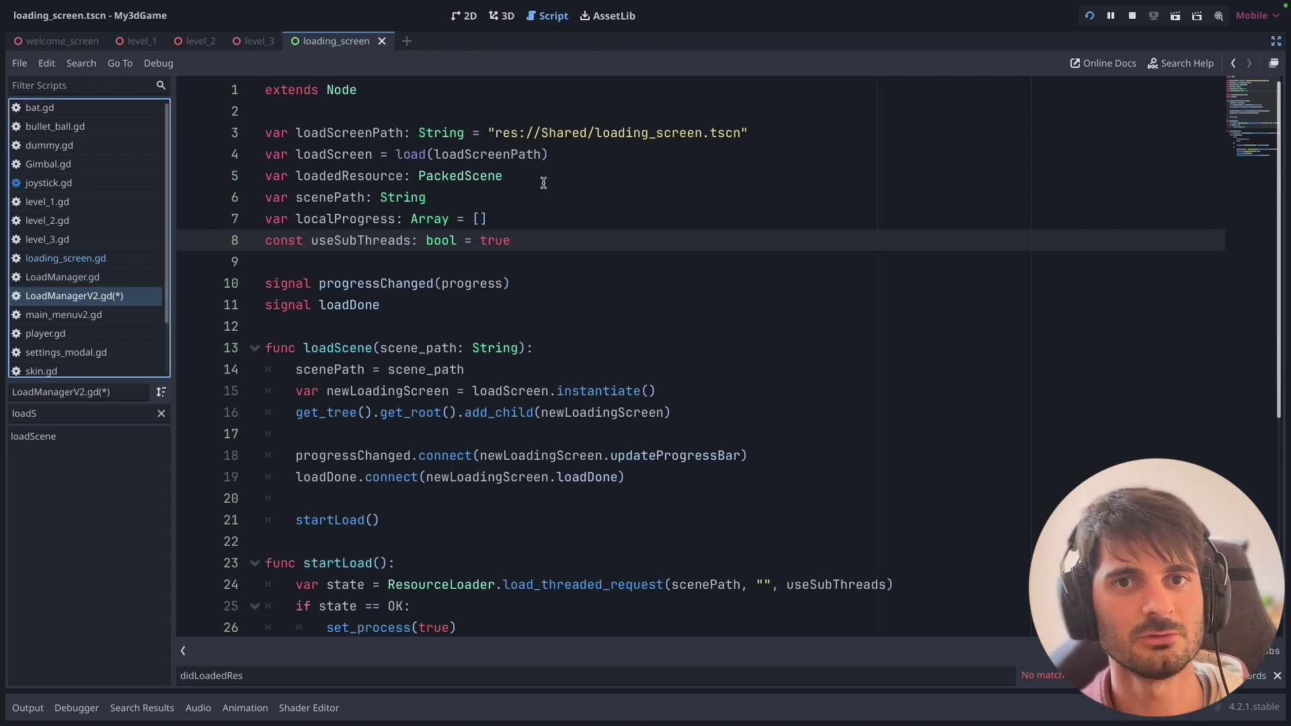
{"action": "left_click", "coordinate": [269, 133]}
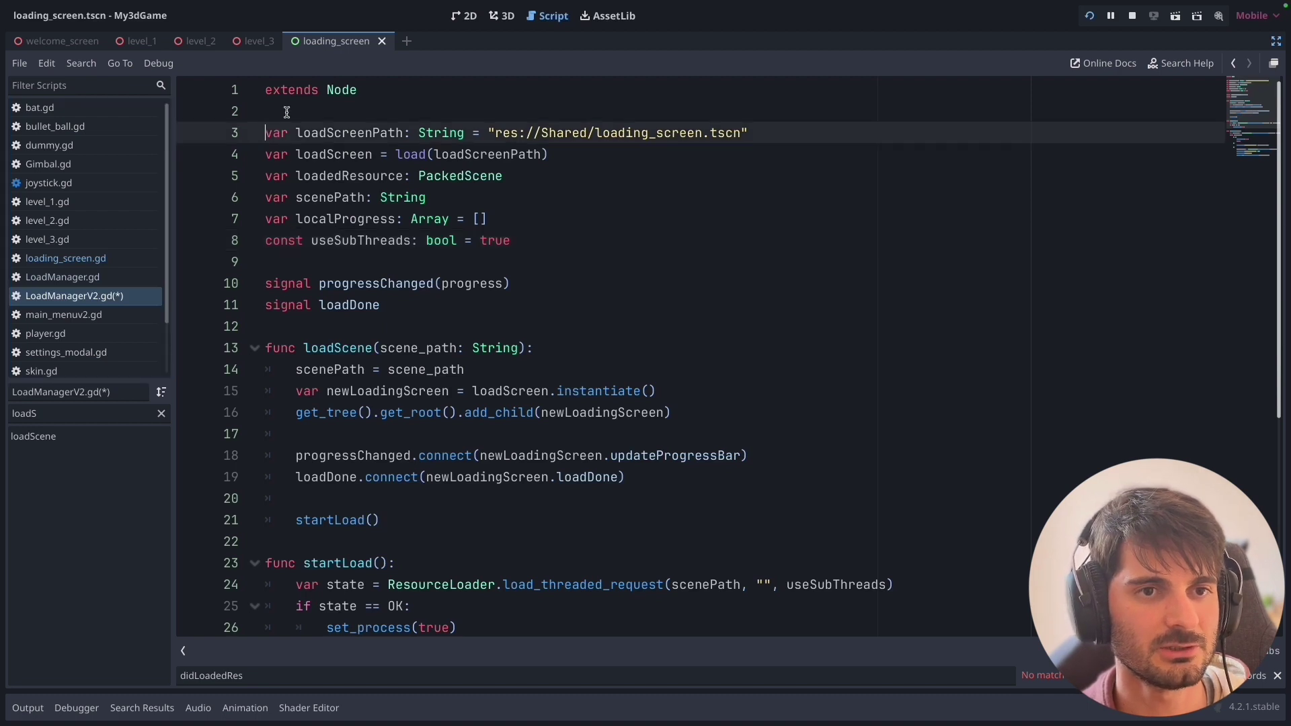
{"action": "mouse_move", "coordinate": [266, 133]}
{"action": "left_mouse_down"}
{"action": "mouse_move", "coordinate": [273, 197]}
{"action": "mouse_move", "coordinate": [488, 218]}
{"action": "left_mouse_up"}
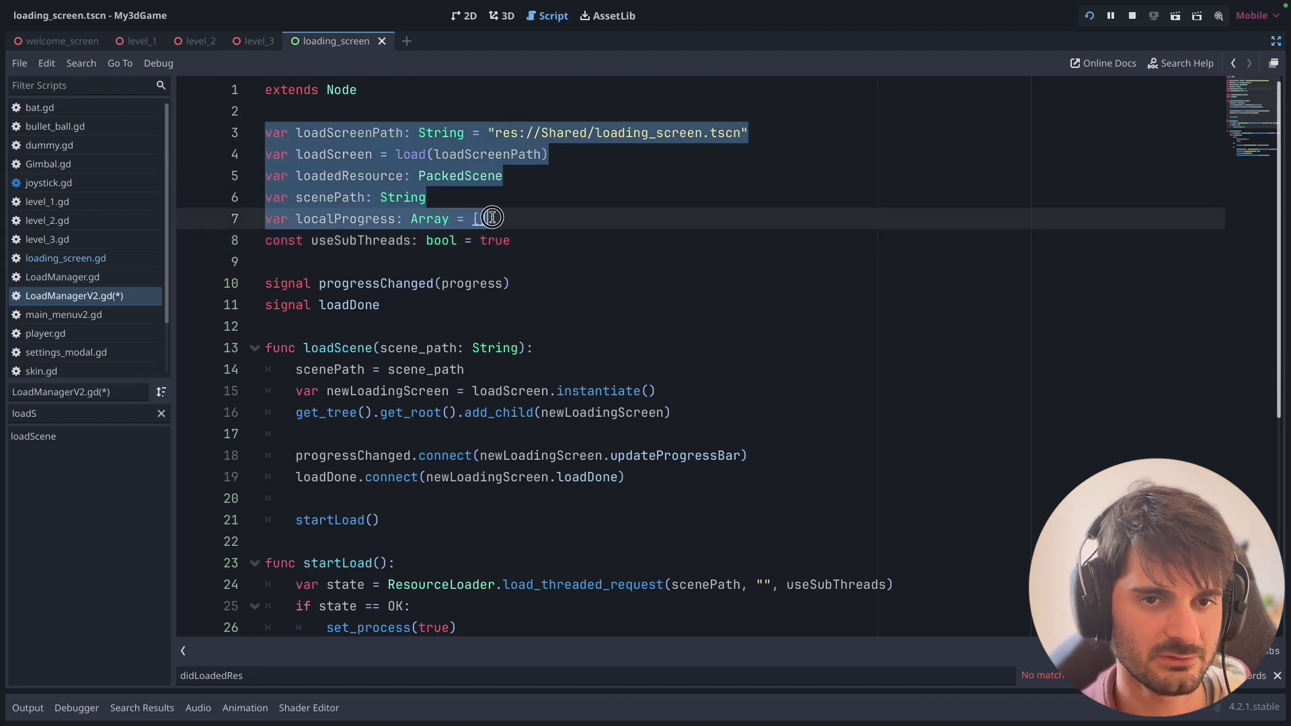
{"action": "double_click", "coordinate": [354, 134]}
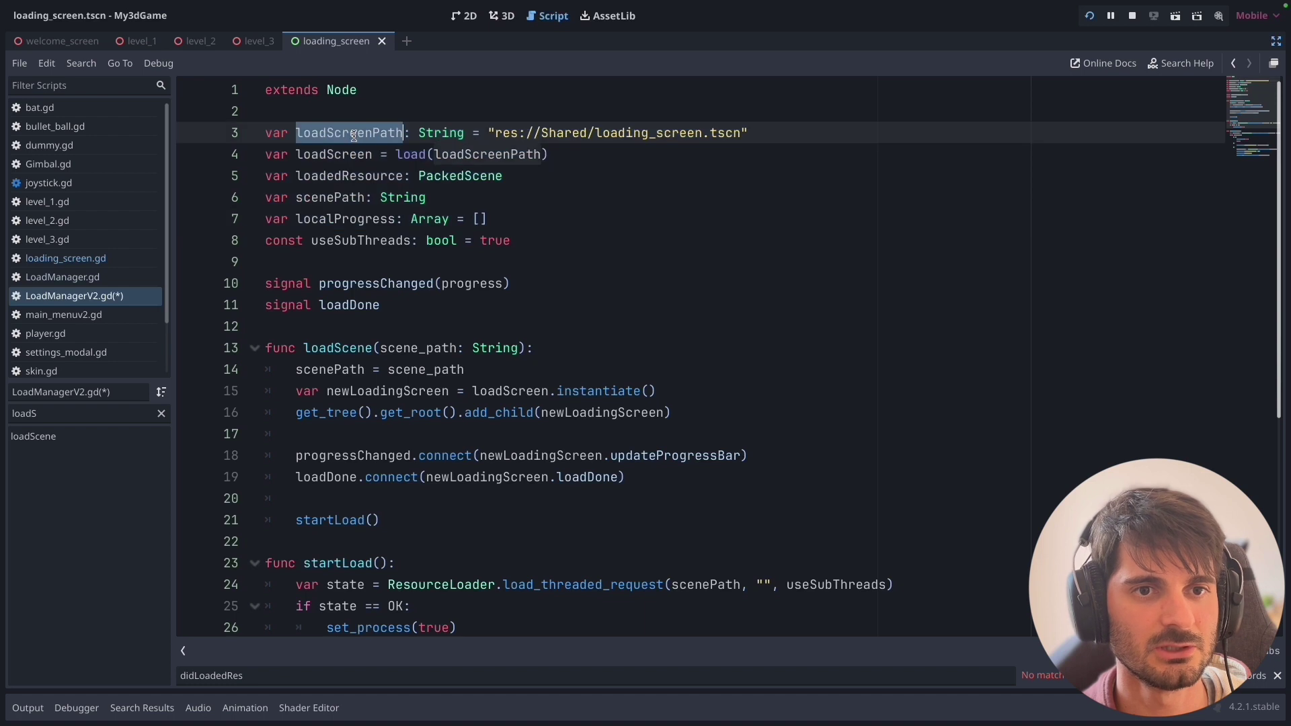
{"action": "left_click_drag", "start_coordinate": [488, 132], "coordinate": [750, 133]}
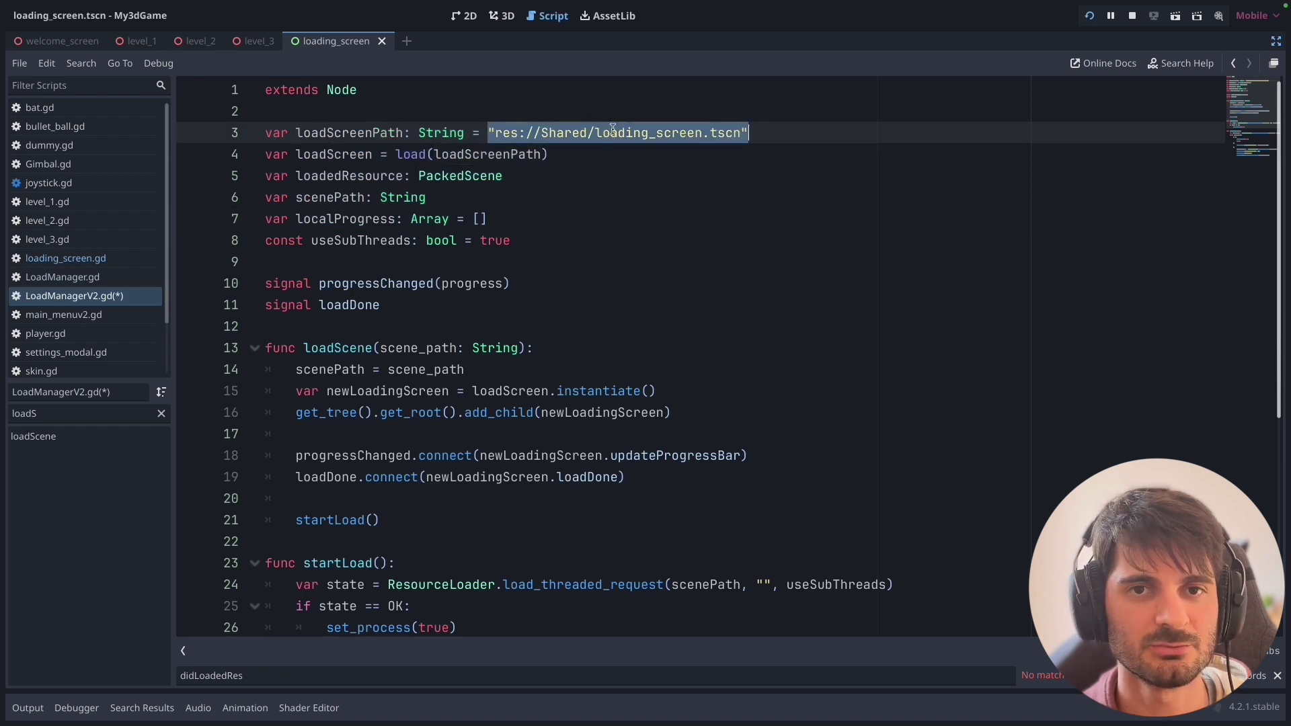
{"action": "left_click_drag", "start_coordinate": [265, 154], "coordinate": [552, 154]}
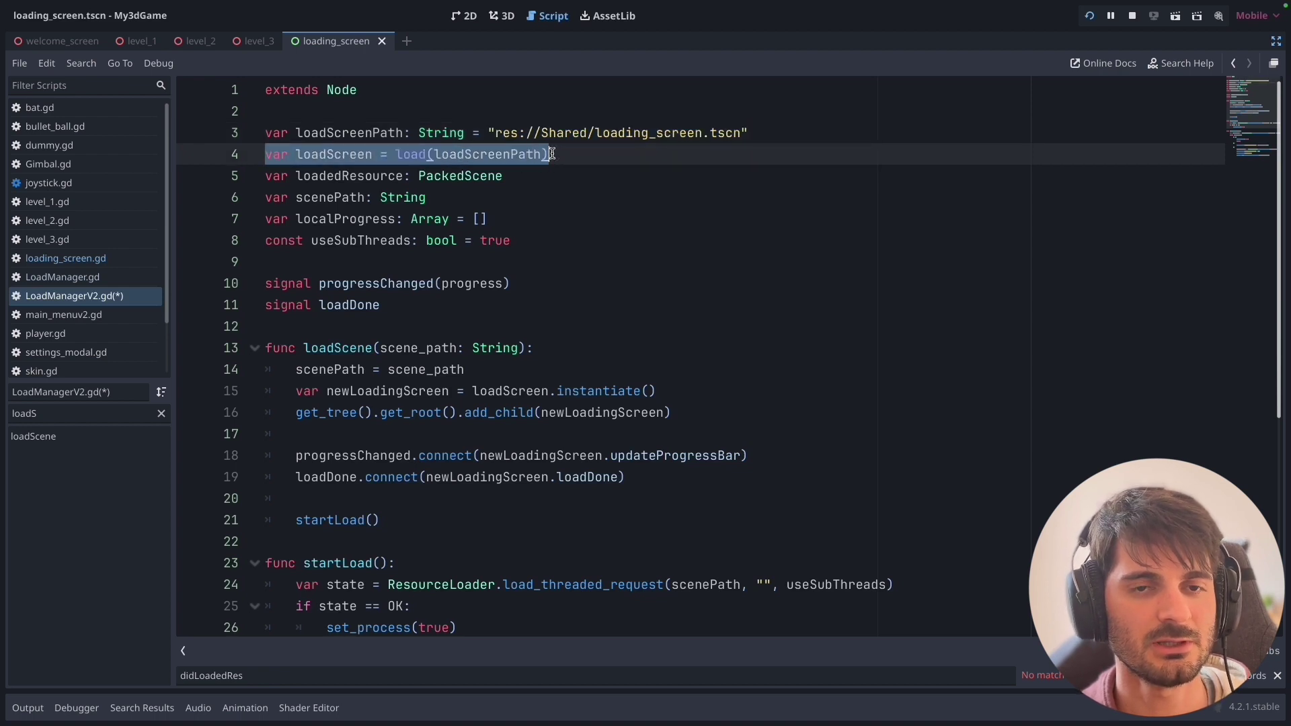
{"action": "double_click", "coordinate": [498, 154]}
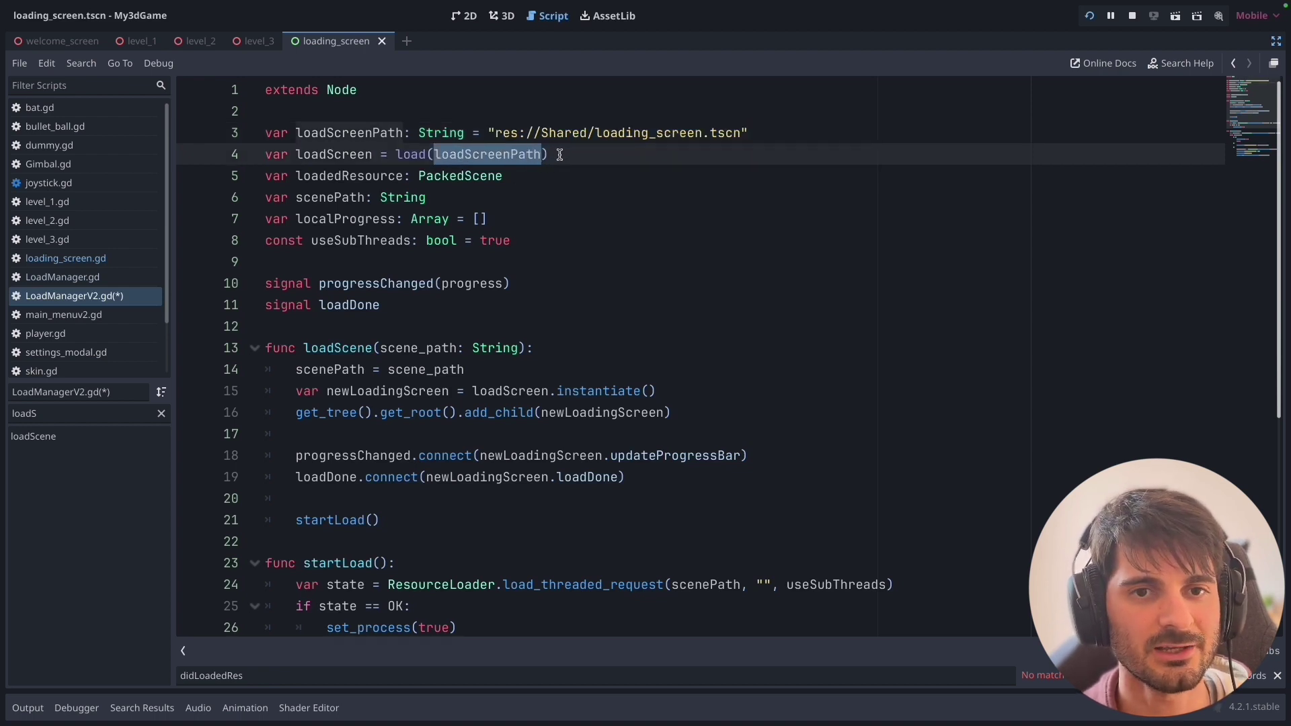
{"action": "left_click_drag", "start_coordinate": [560, 154], "coordinate": [396, 154]}
{"action": "double_click", "coordinate": [335, 176]}
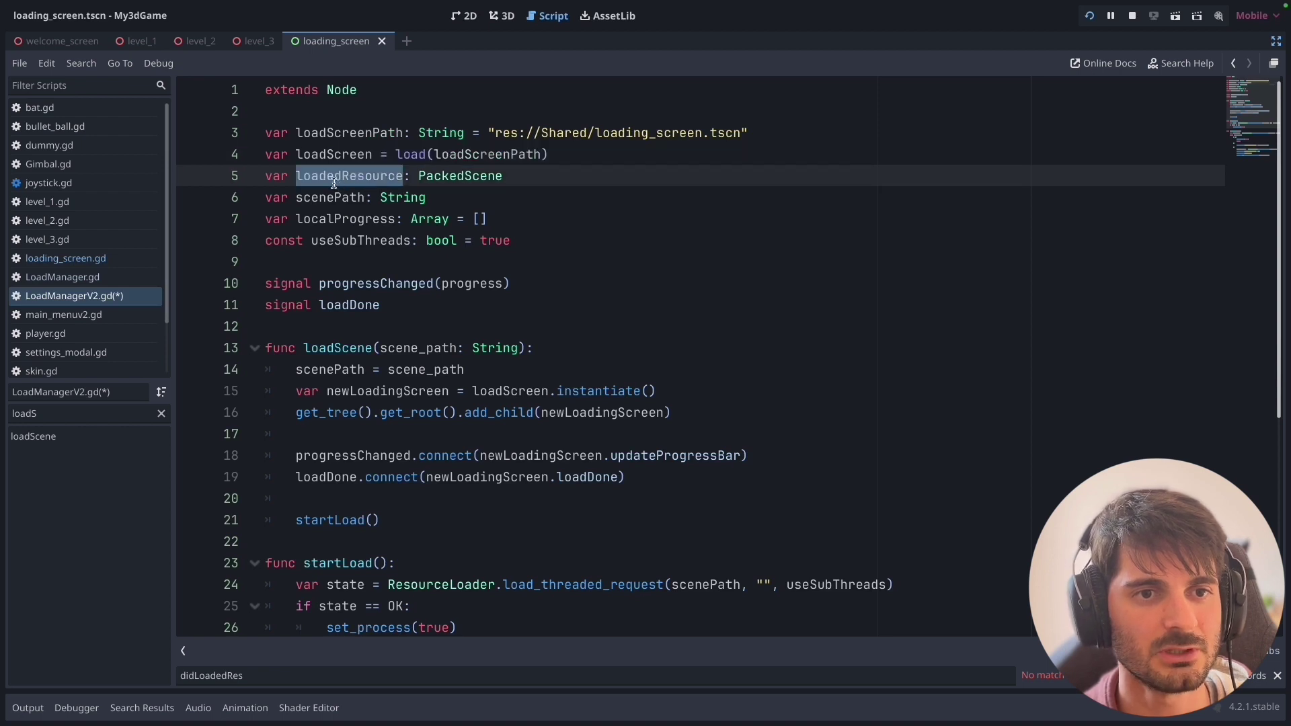
{"action": "left_click_drag", "start_coordinate": [501, 176], "coordinate": [254, 176]}
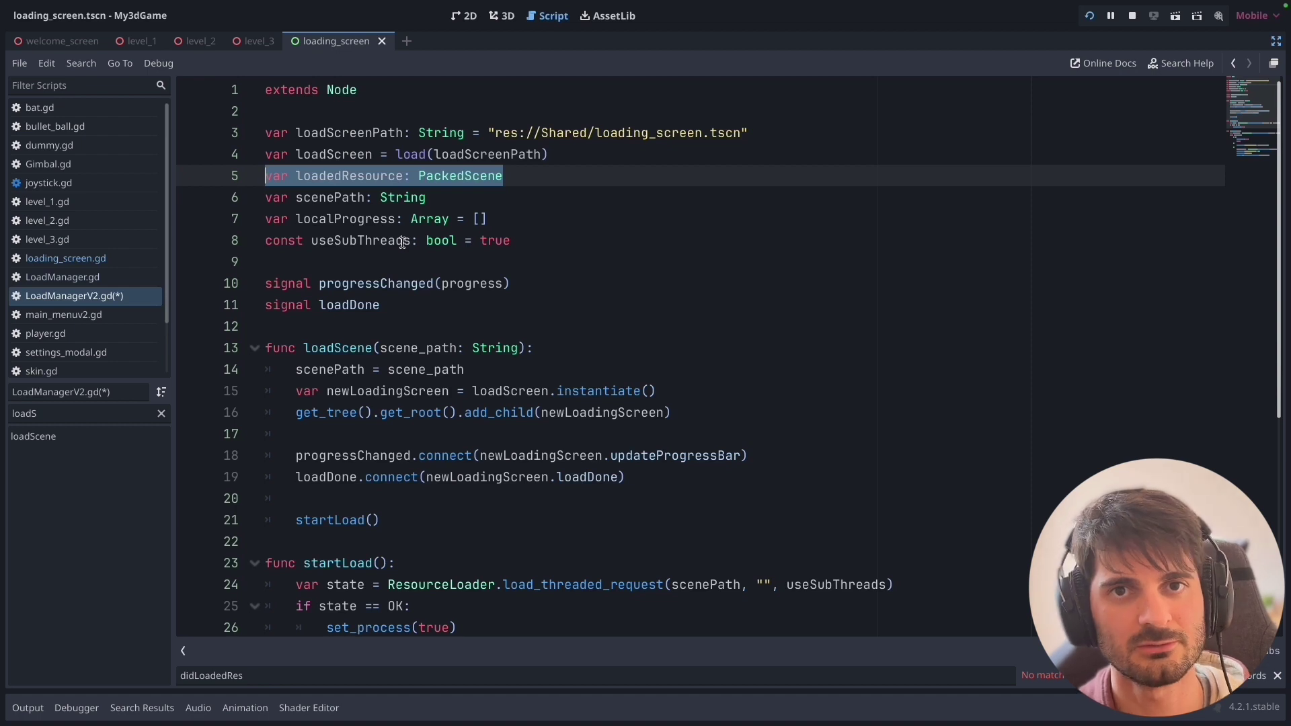
{"action": "left_click_drag", "start_coordinate": [426, 197], "coordinate": [268, 196]}
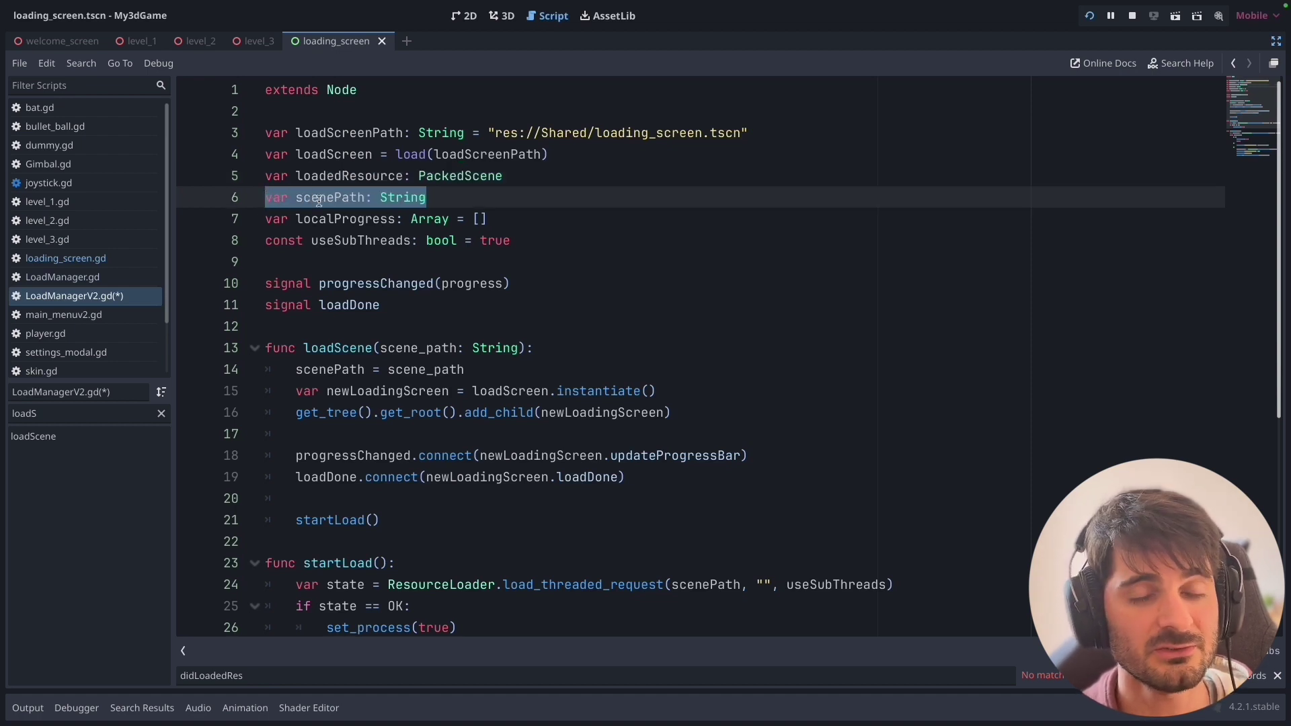
{"action": "double_click", "coordinate": [373, 222]}
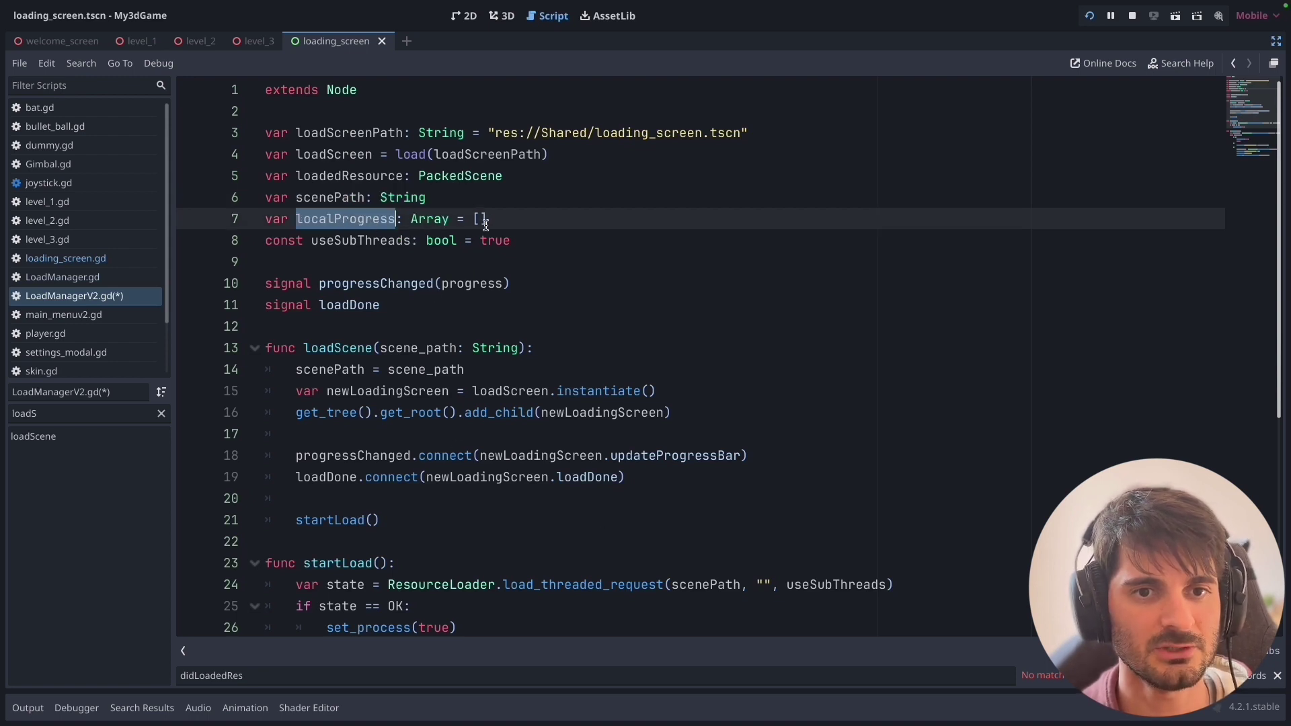
{"action": "left_click_drag", "start_coordinate": [487, 221], "coordinate": [265, 219]}
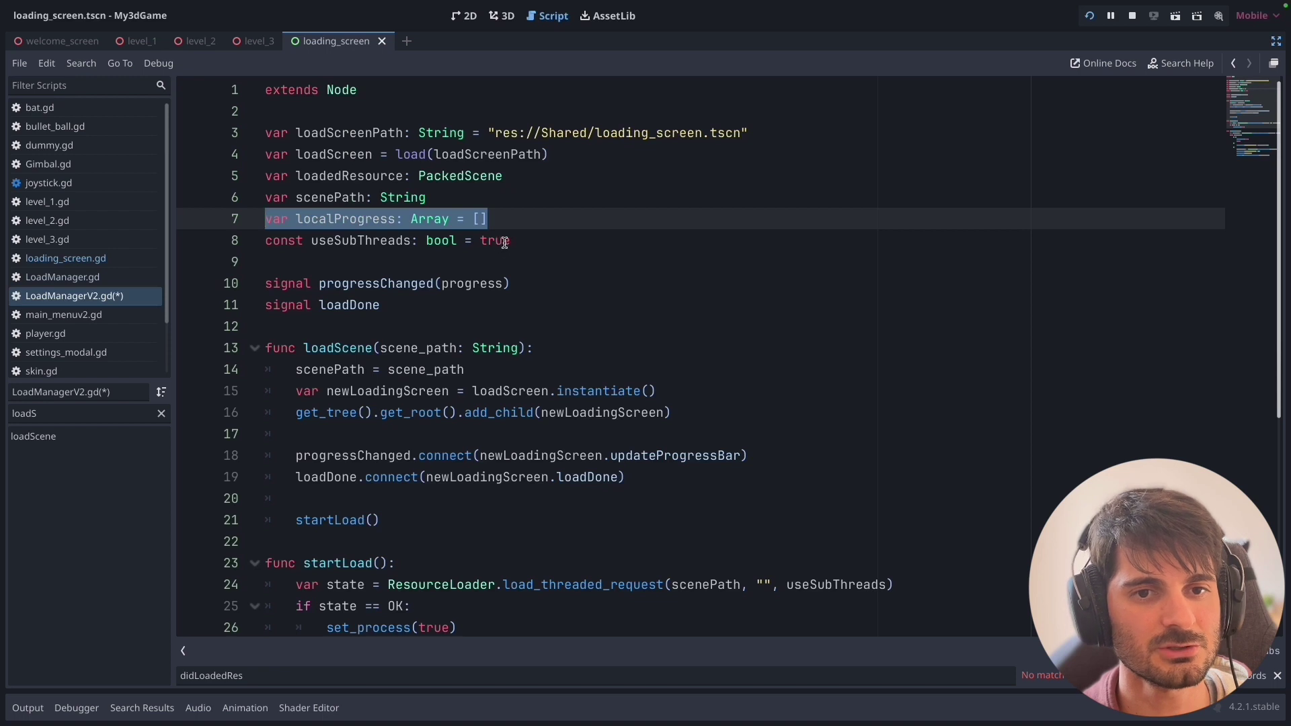
{"action": "left_click_drag", "start_coordinate": [509, 242], "coordinate": [263, 242]}
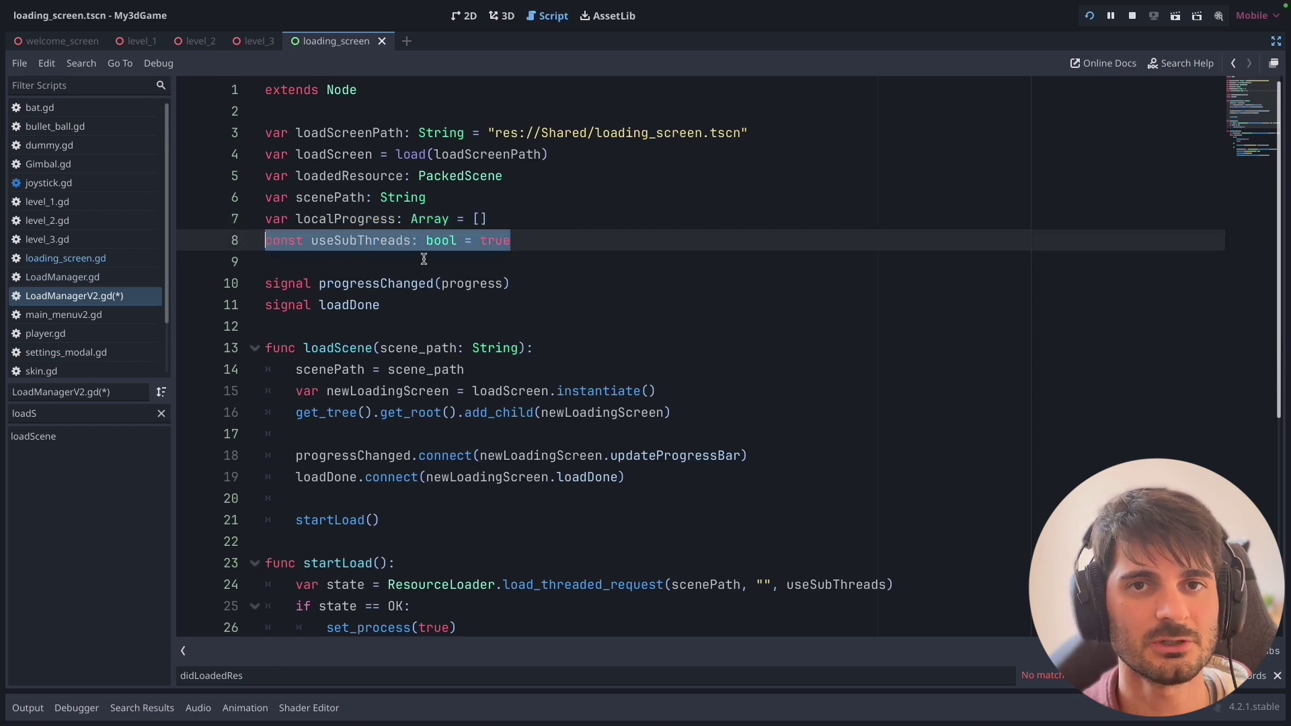
{"action": "left_click", "coordinate": [516, 242]}
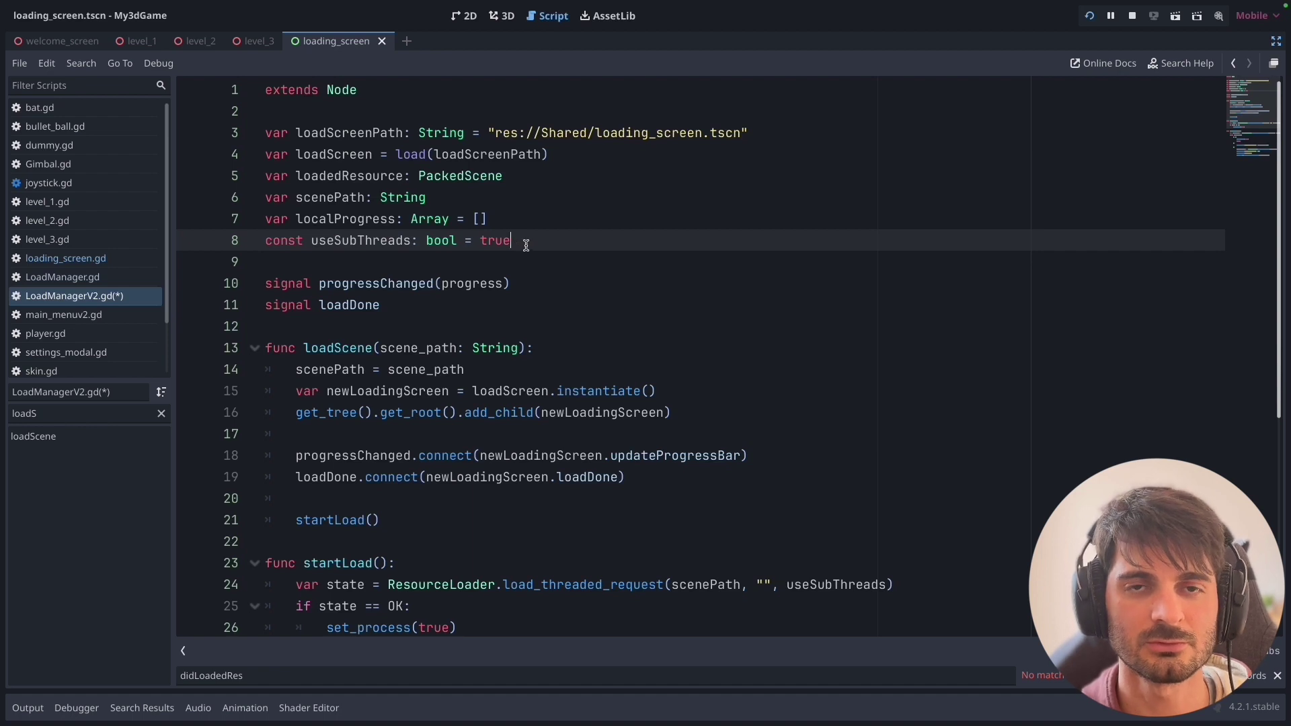
- Highlight LoadManagerV2.gd's progressChanged and loadDone signal declarations on lines 10–11
{"action": "scroll", "coordinate": [508, 244], "scroll_direction": "down", "scroll_amount": 1}
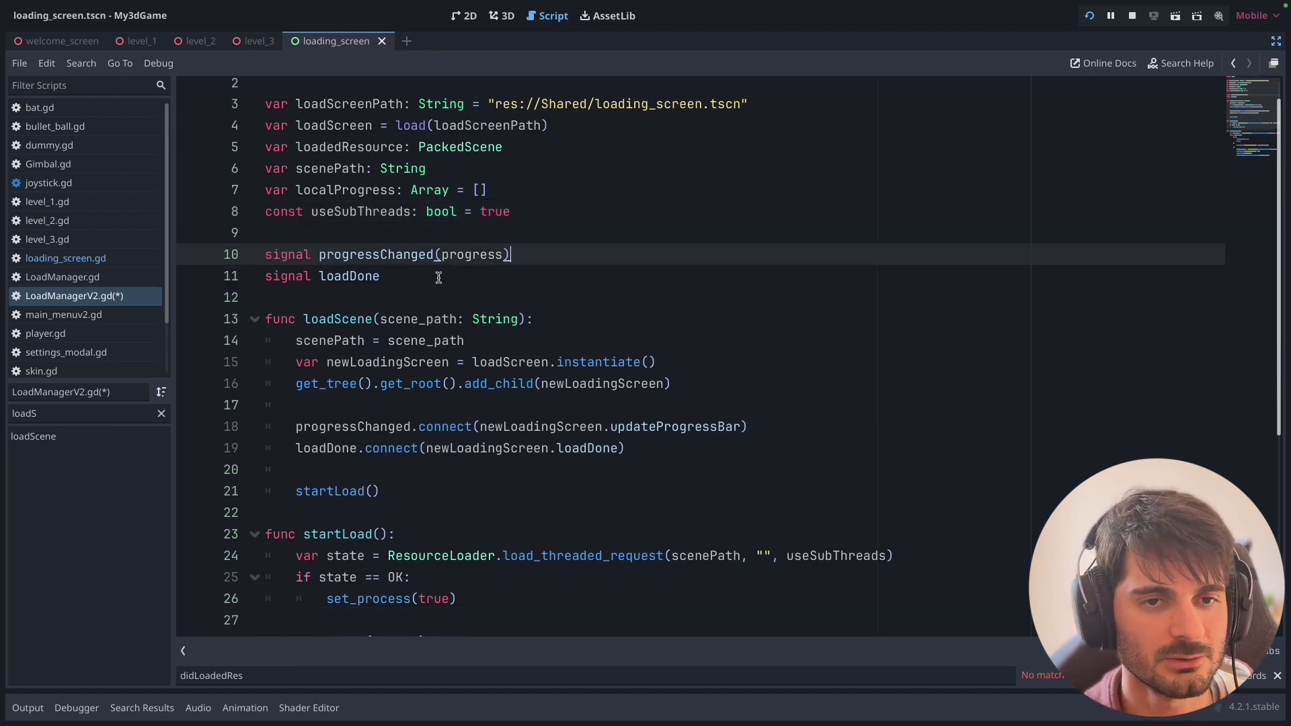
{"action": "left_click", "coordinate": [391, 278]}
{"action": "left_click_drag", "start_coordinate": [391, 278], "coordinate": [265, 257]}
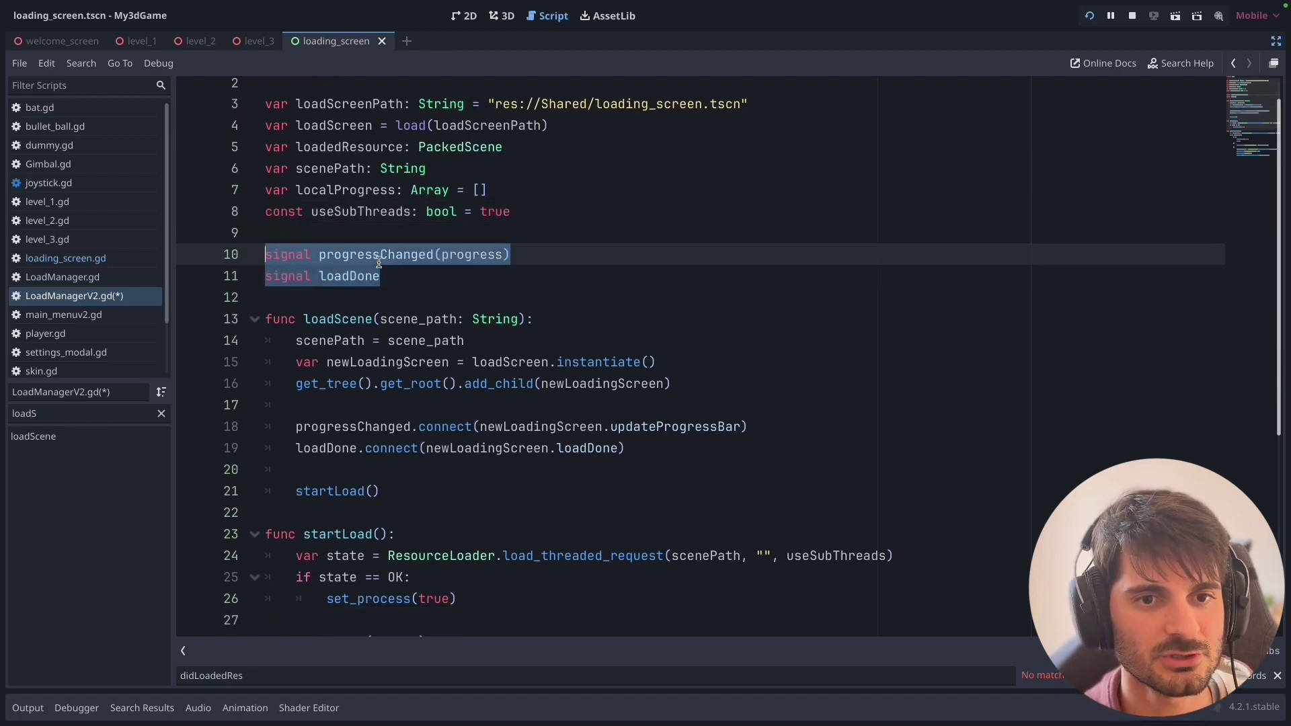
{"action": "left_click_drag", "start_coordinate": [434, 256], "coordinate": [514, 260]}
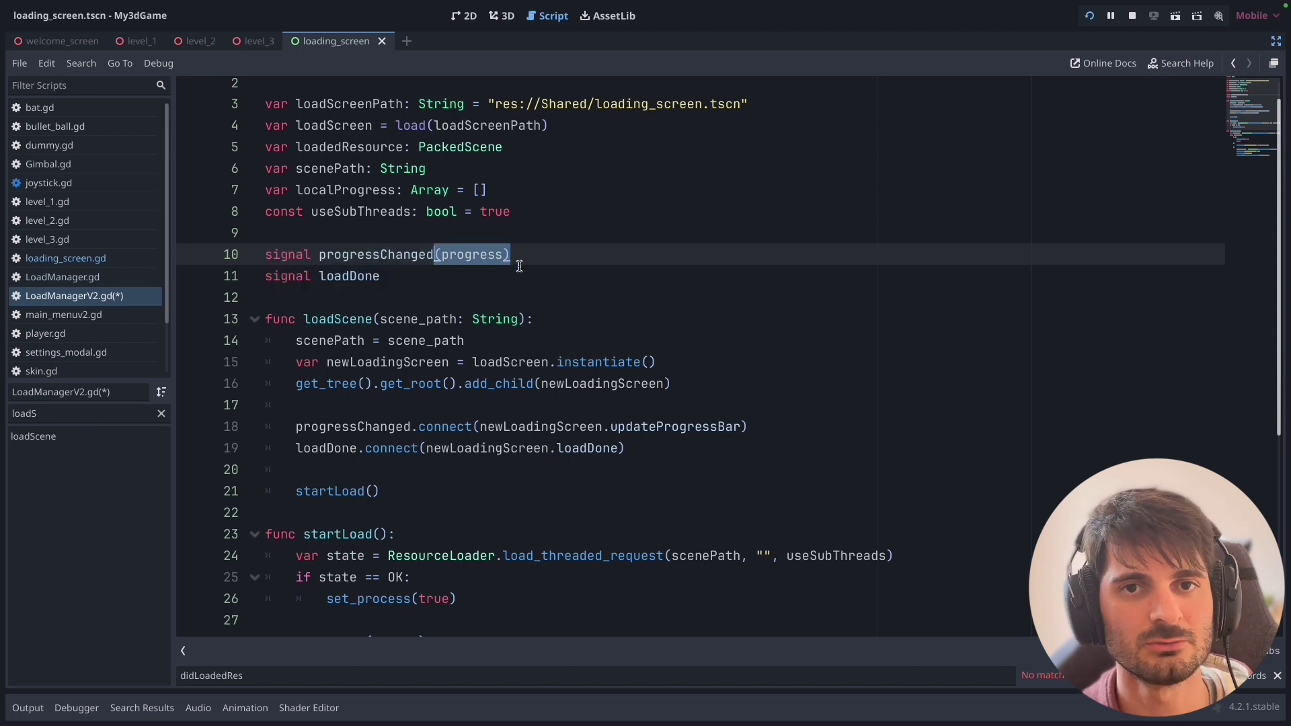
{"action": "double_click", "coordinate": [482, 253]}
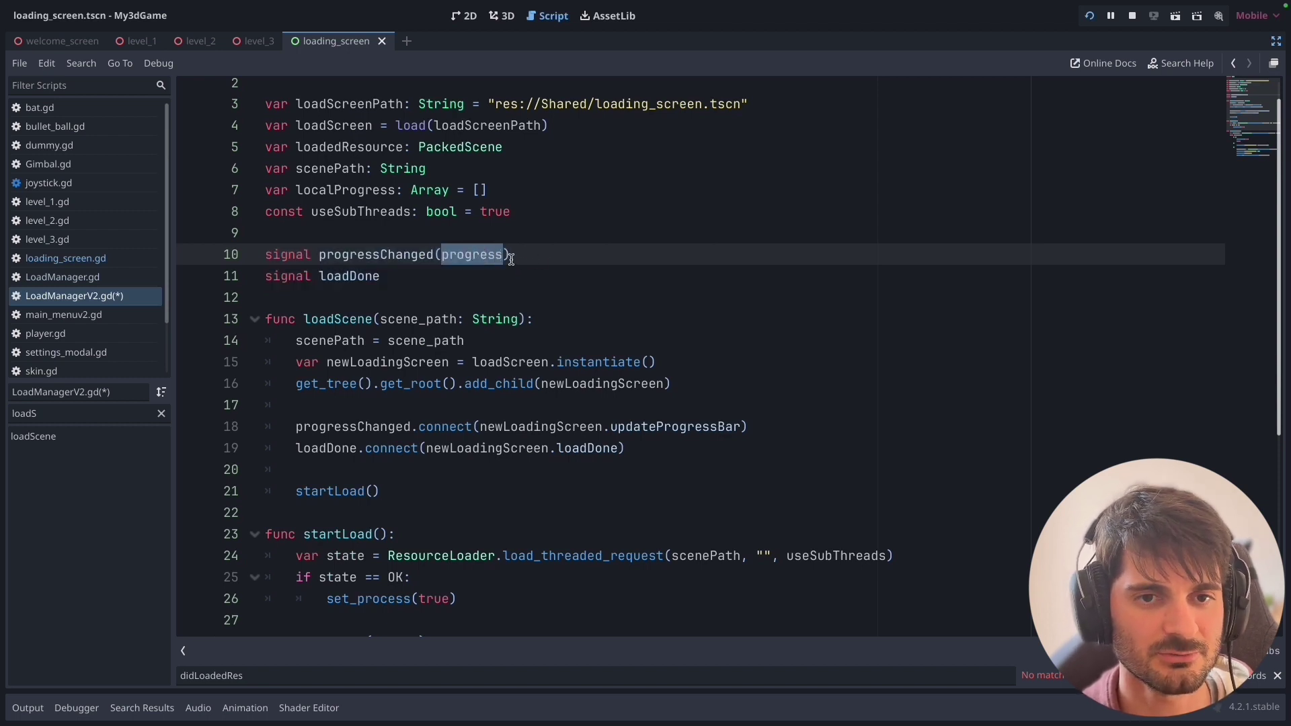
{"action": "left_click_drag", "start_coordinate": [392, 277], "coordinate": [263, 276]}
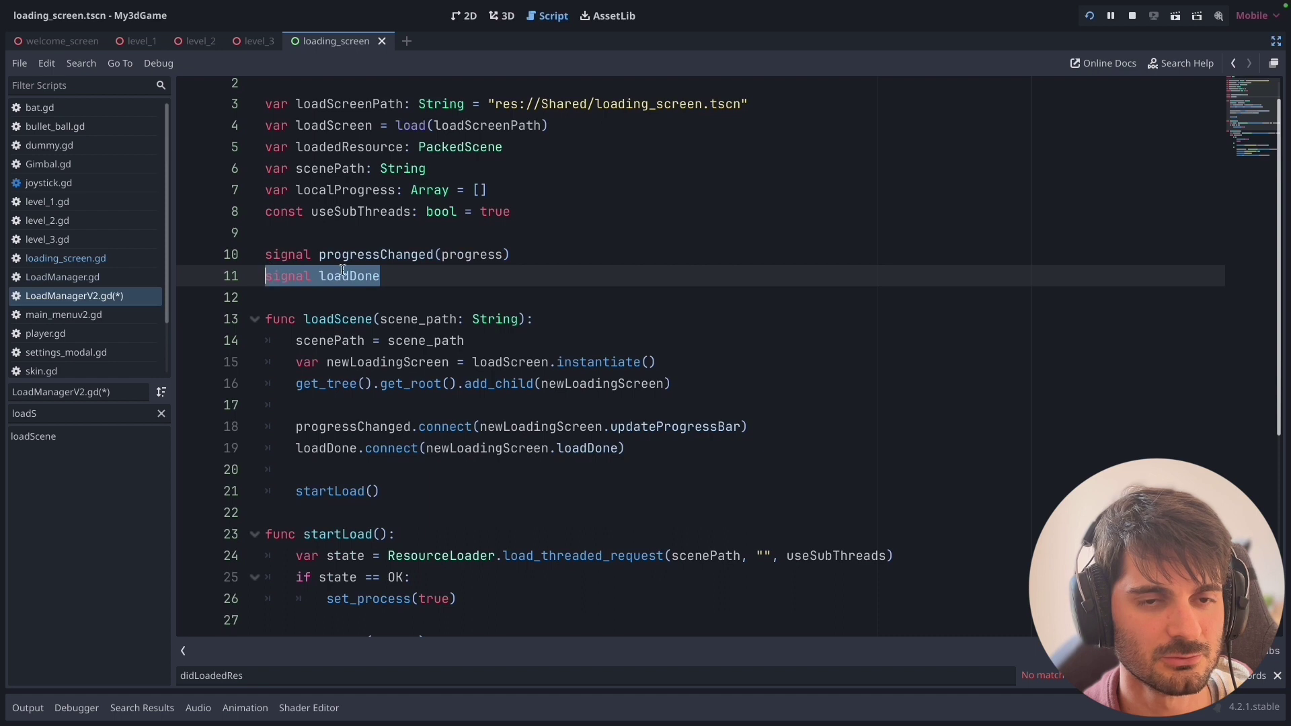
{"action": "left_click", "coordinate": [406, 277]}
{"action": "left_click_drag", "start_coordinate": [406, 277], "coordinate": [264, 256]}
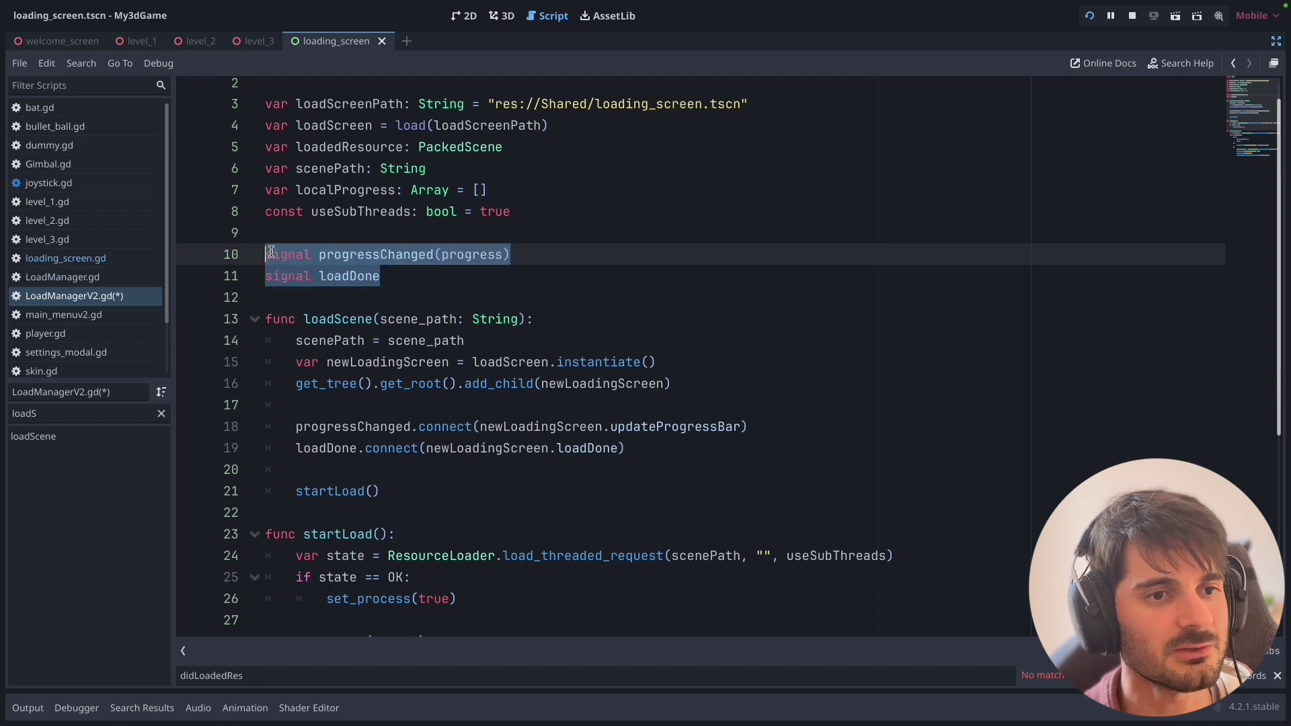
- In loading_screen.gd, point out updateProgressBar, loadDone and the newVal: float parameter
{"action": "left_click", "coordinate": [65, 258]}
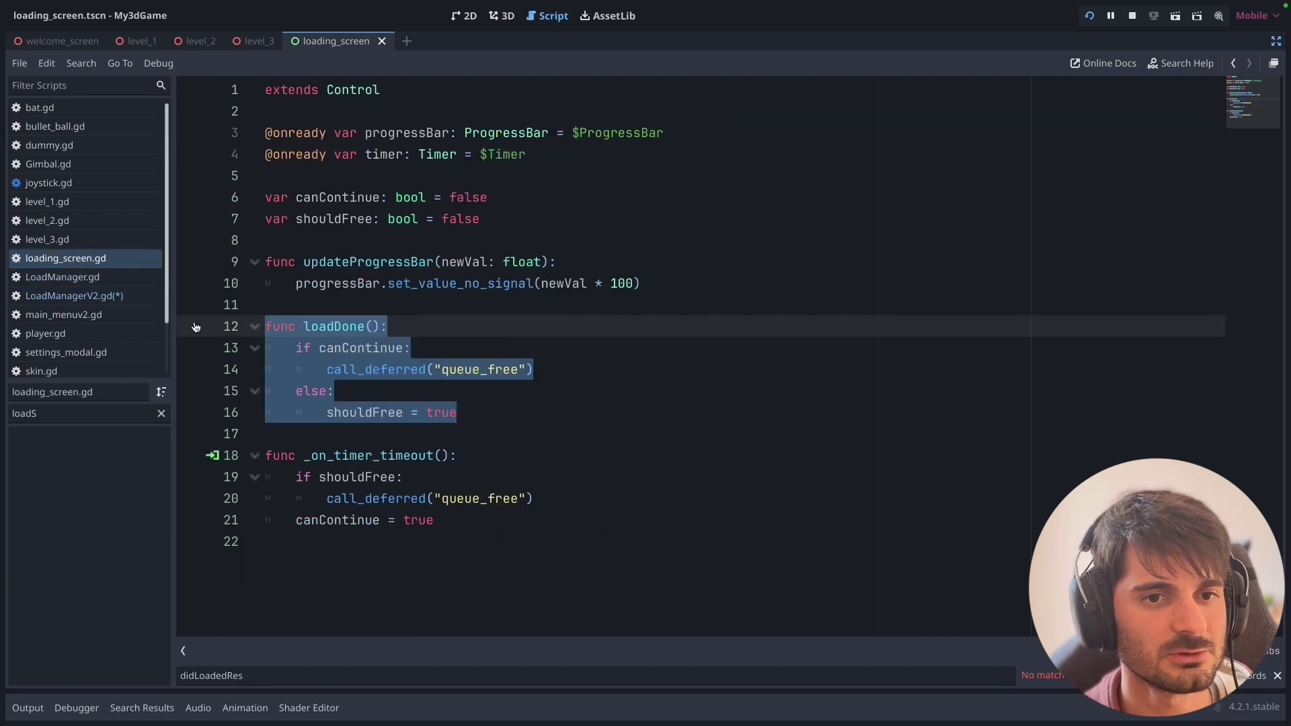
{"action": "left_click", "coordinate": [473, 384]}
{"action": "left_click_drag", "start_coordinate": [481, 412], "coordinate": [230, 269]}
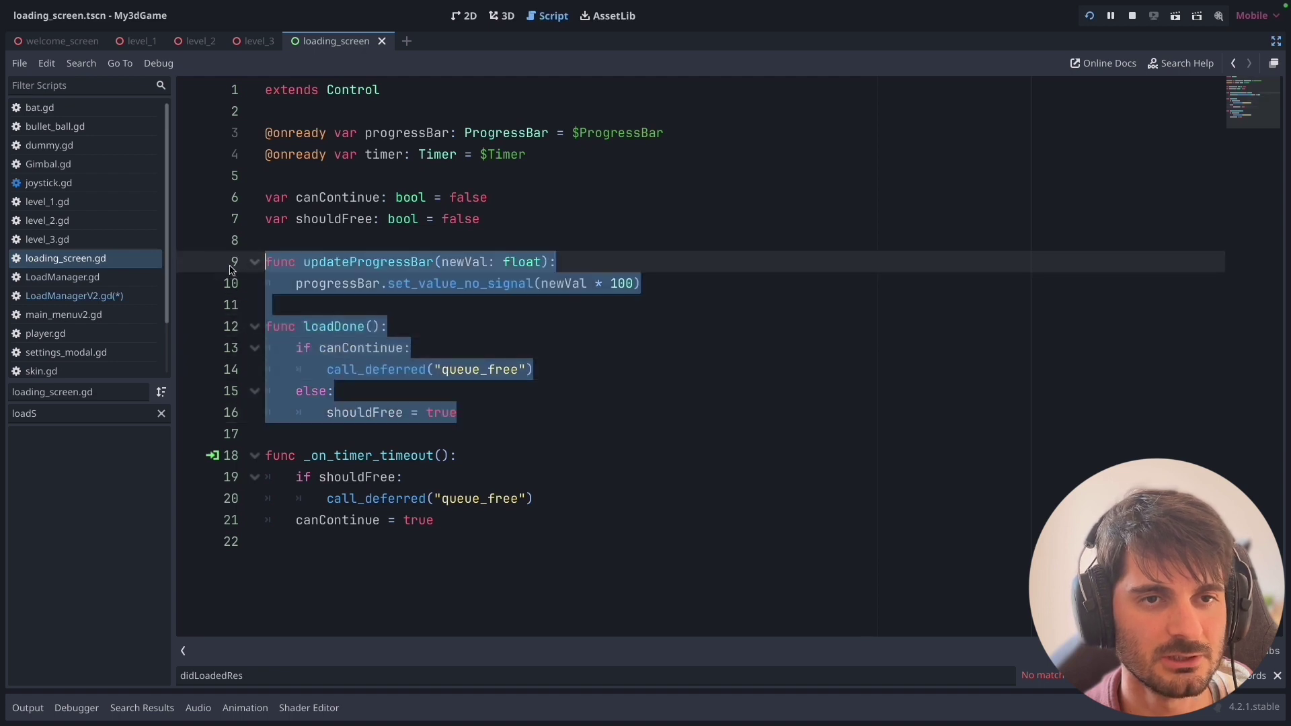
{"action": "left_click", "coordinate": [484, 241]}
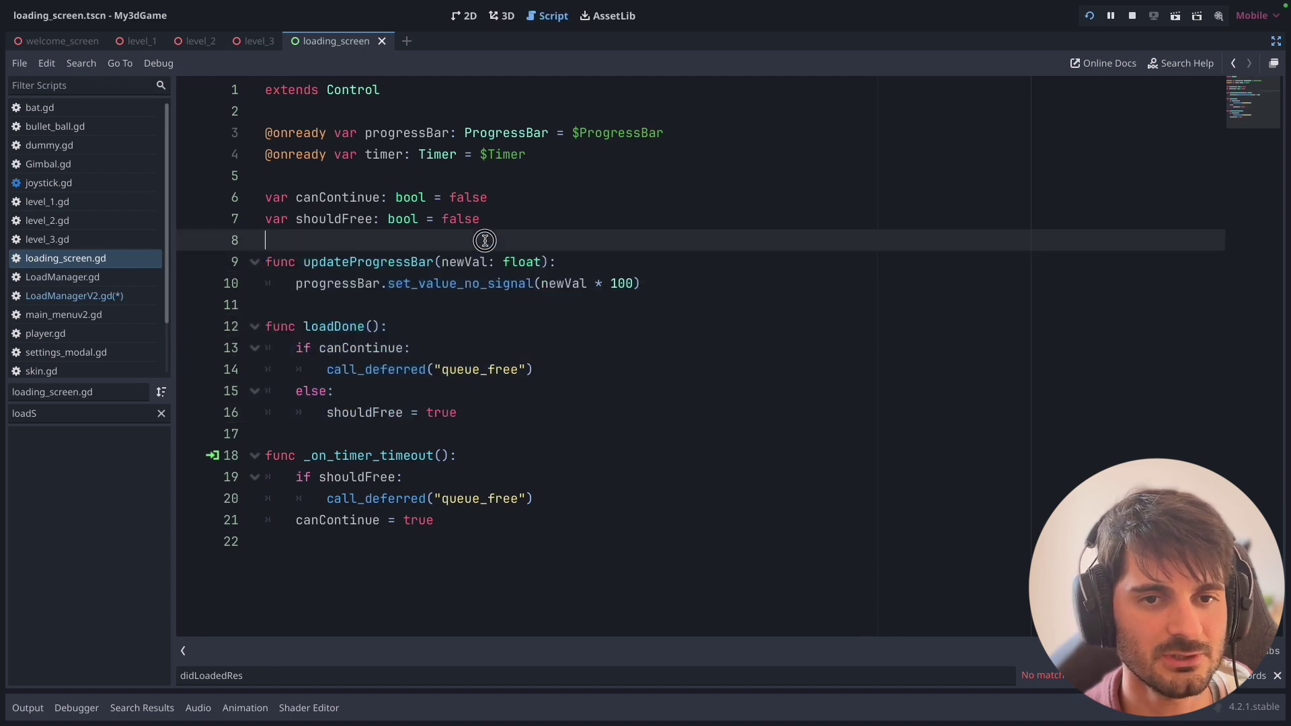
{"action": "left_click_drag", "start_coordinate": [264, 261], "coordinate": [584, 284]}
{"action": "left_click", "coordinate": [560, 262]}
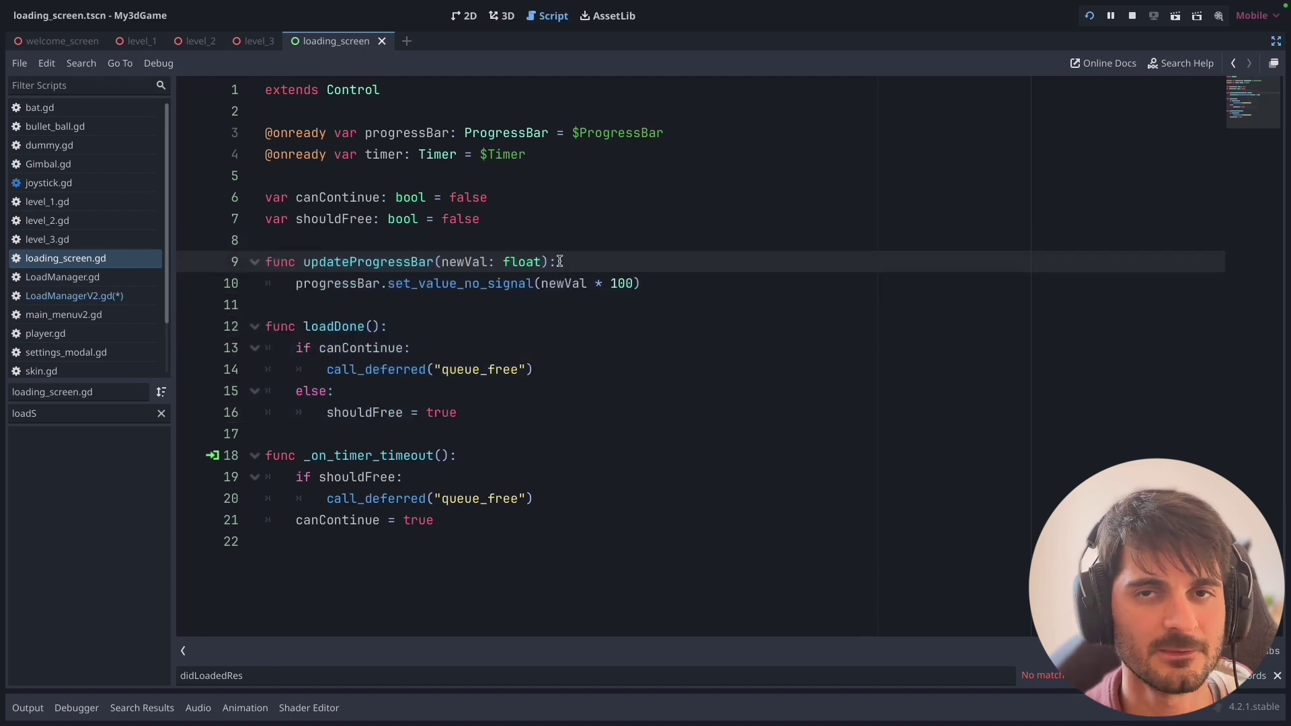
{"action": "double_click", "coordinate": [440, 259]}
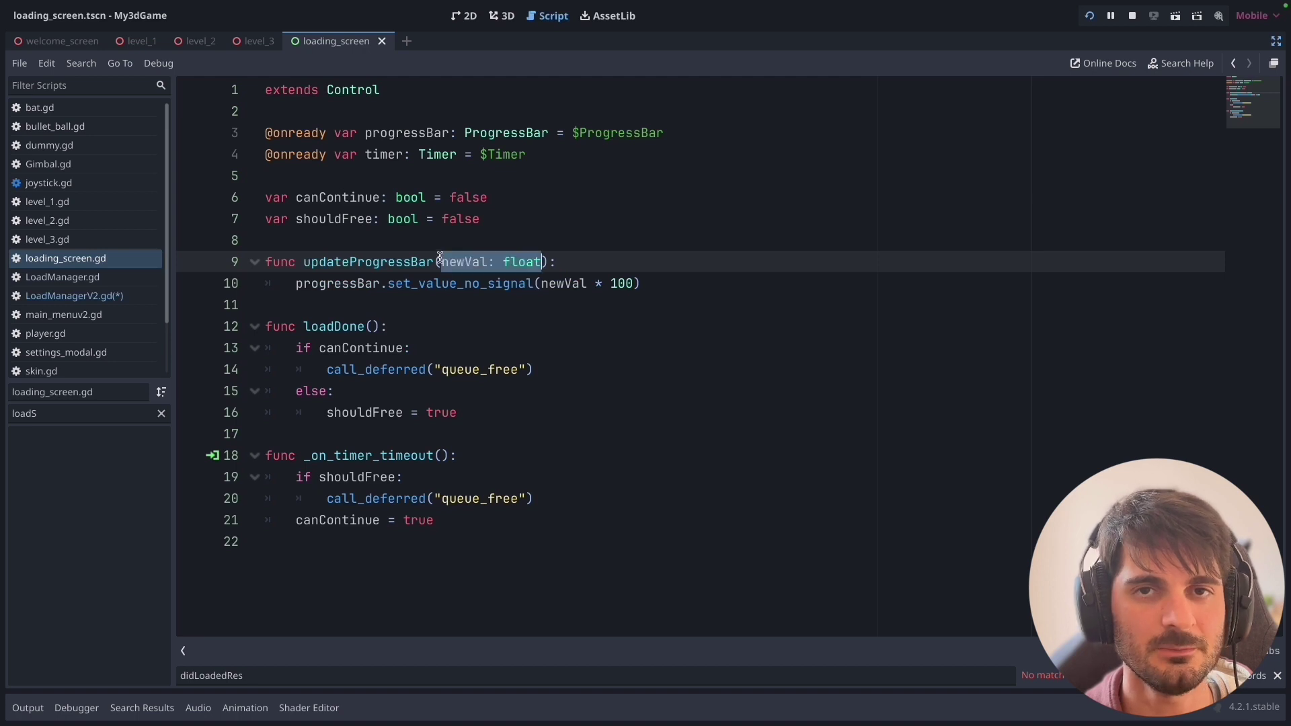
{"action": "double_click", "coordinate": [473, 260]}
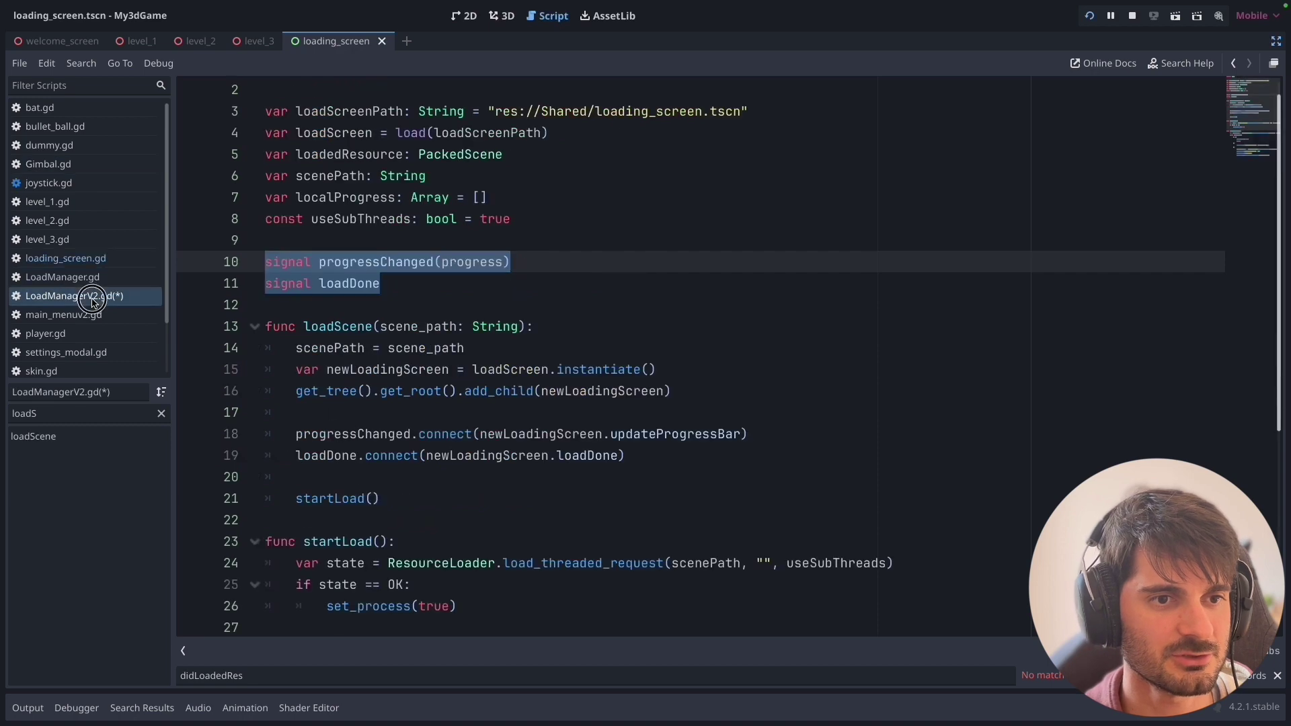
{"action": "left_click", "coordinate": [81, 296]}
{"action": "left_click", "coordinate": [469, 260]}
{"action": "double_click", "coordinate": [469, 262]}
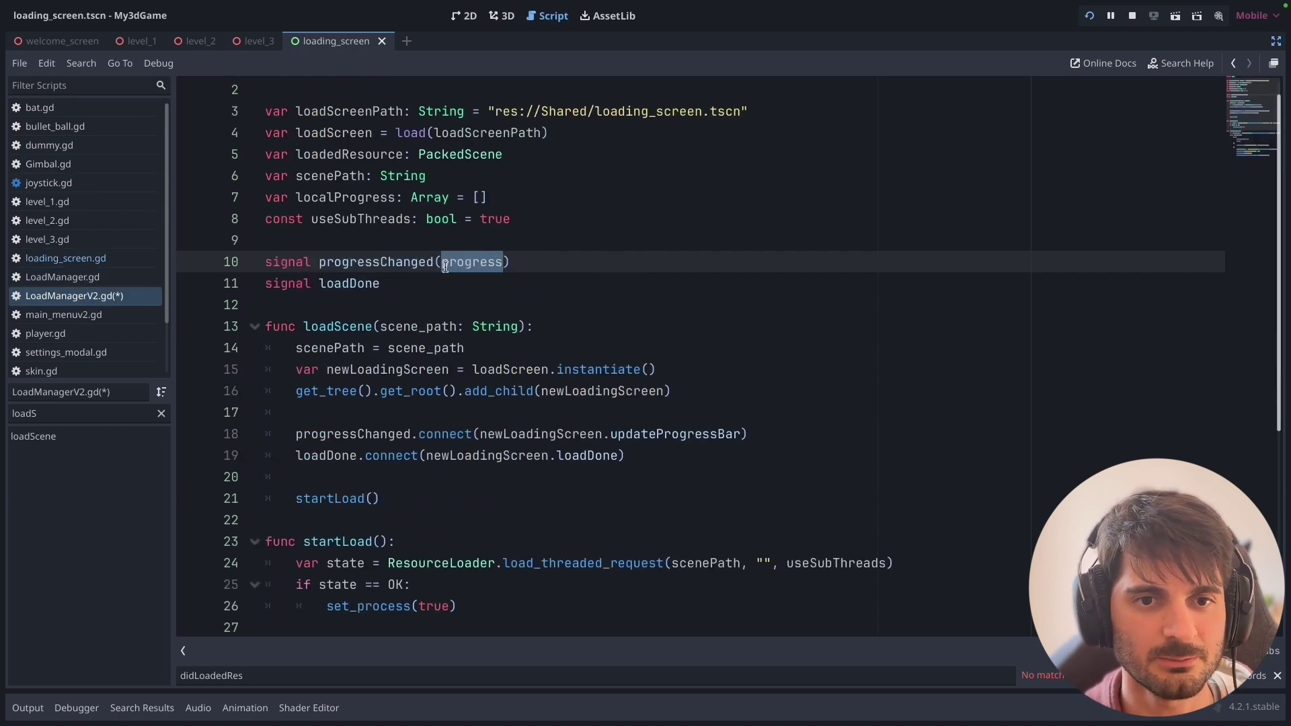
{"action": "scroll", "coordinate": [444, 266], "scroll_direction": "down", "scroll_amount": 2}
{"action": "left_click_drag", "start_coordinate": [266, 229], "coordinate": [413, 401]}
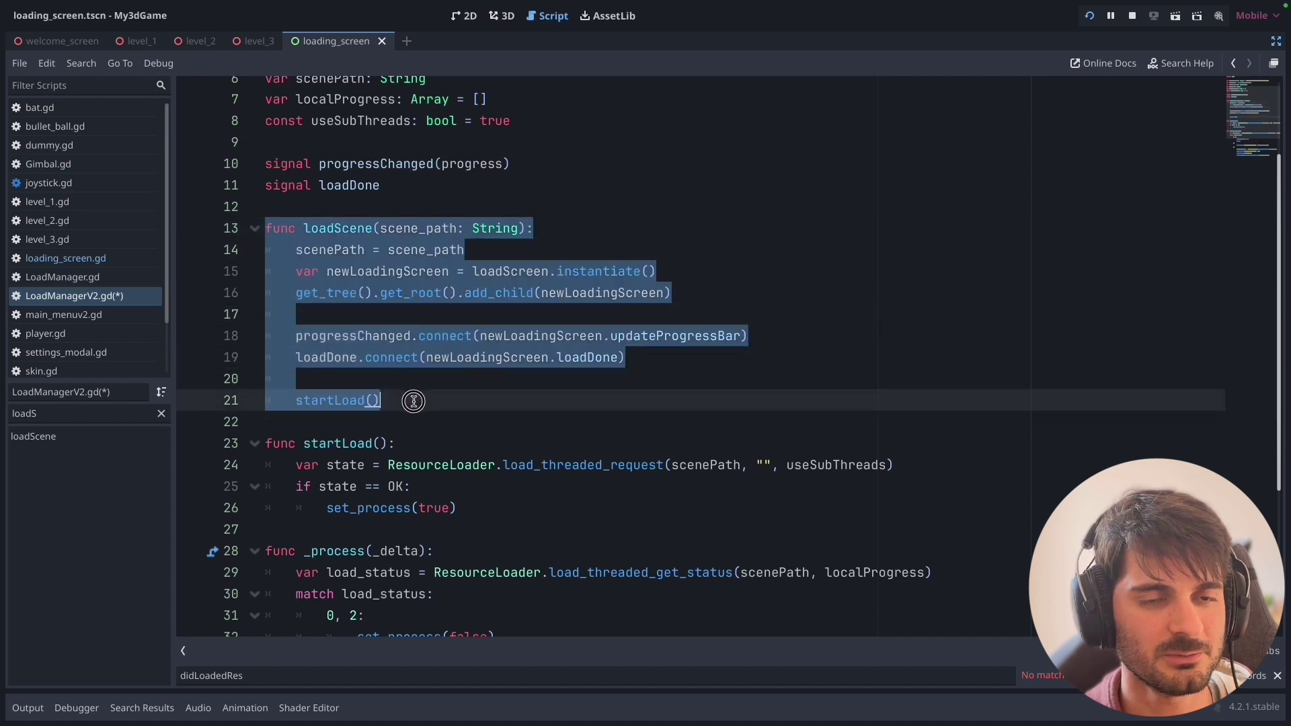
{"action": "left_click", "coordinate": [443, 340]}
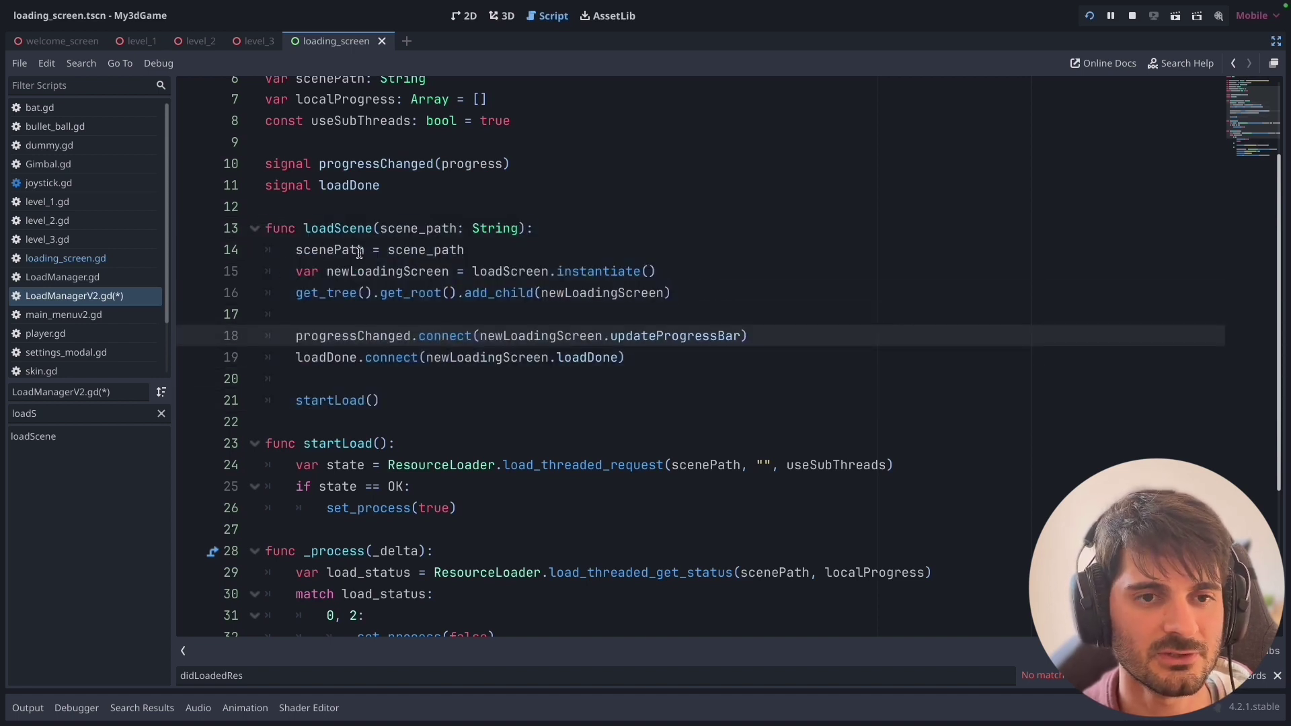
{"action": "left_click_drag", "start_coordinate": [380, 229], "coordinate": [458, 228]}
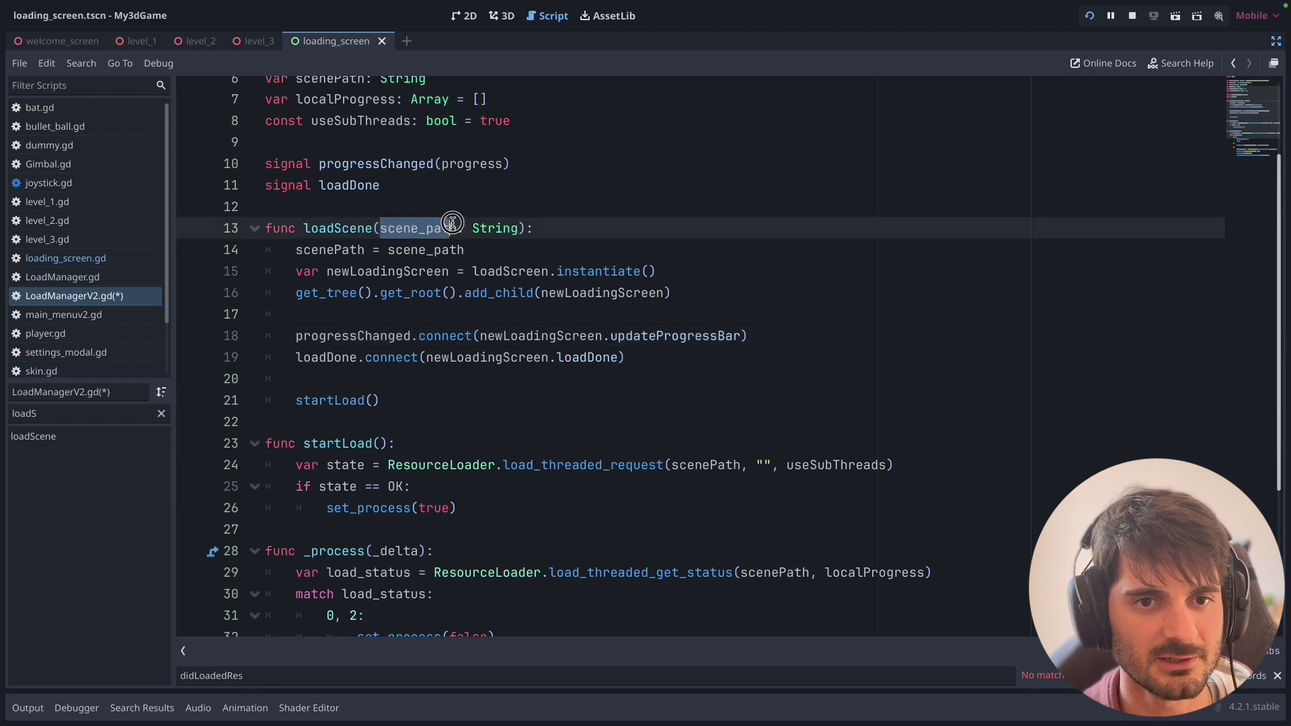
{"action": "scroll", "coordinate": [458, 221], "scroll_direction": "up", "scroll_amount": 2}
{"action": "double_click", "coordinate": [443, 376]}
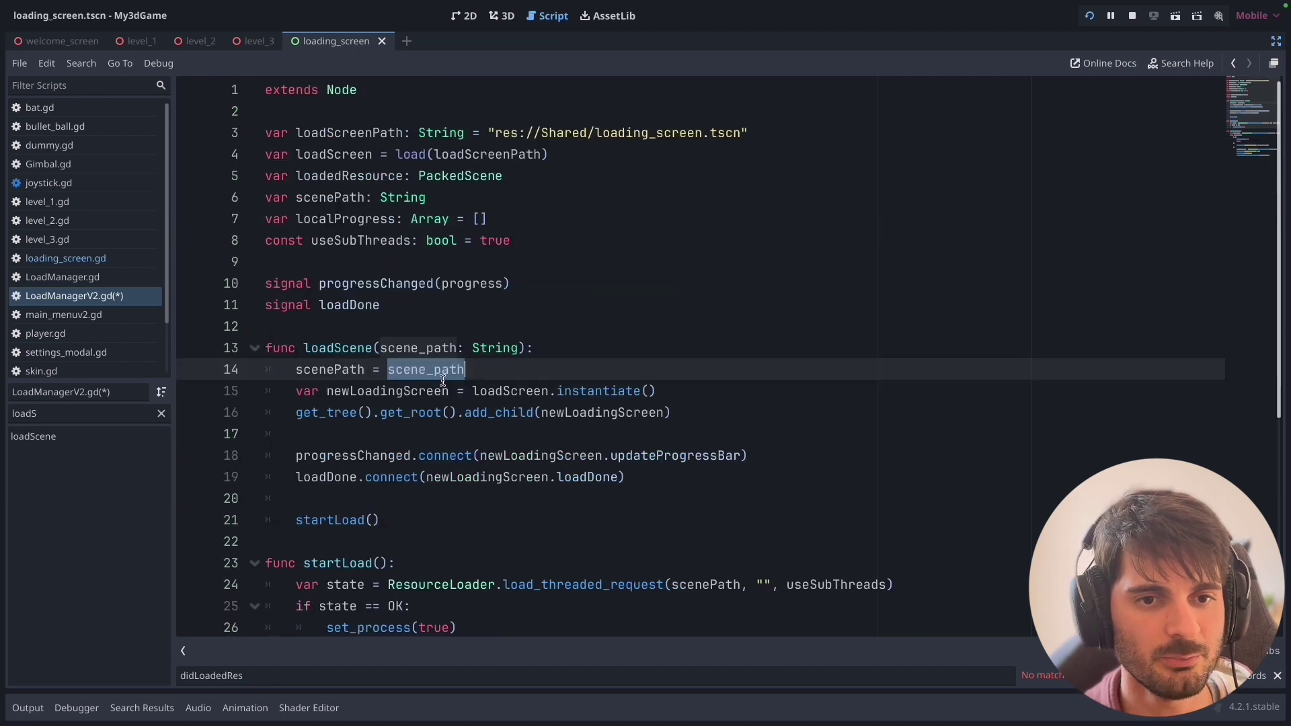
{"action": "double_click", "coordinate": [337, 202]}
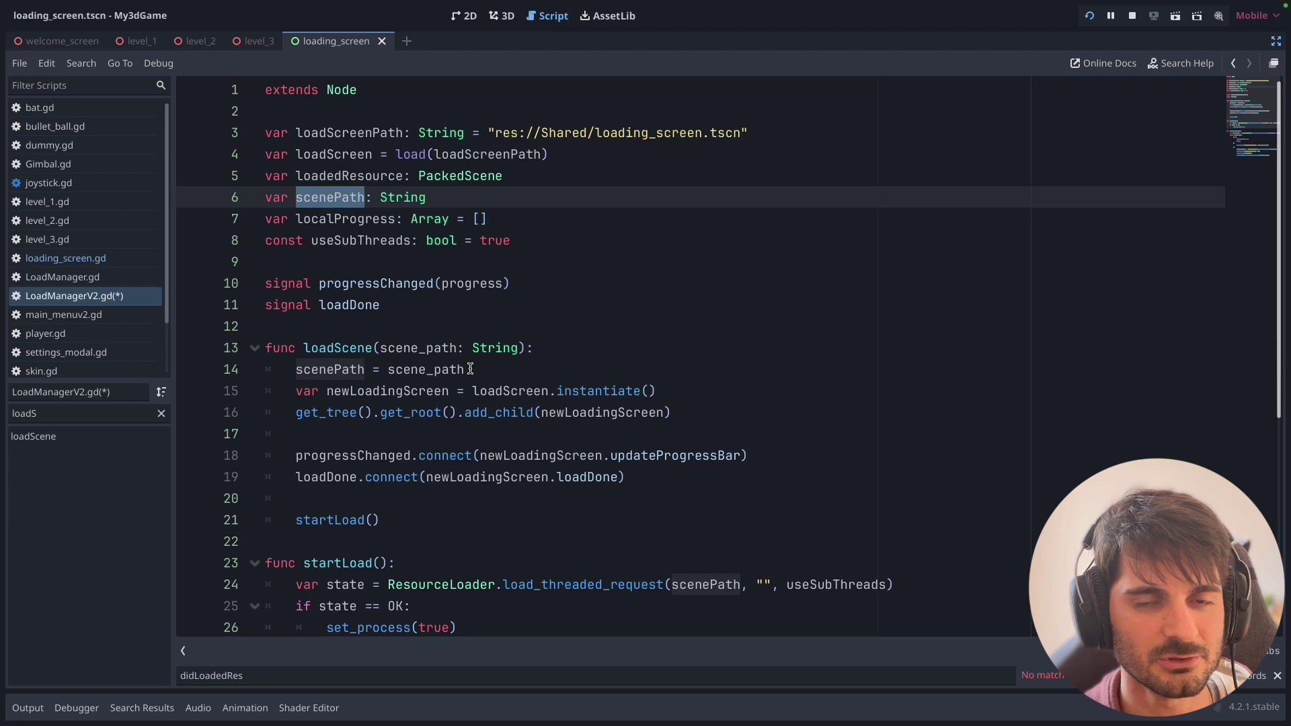
{"action": "scroll", "coordinate": [470, 369], "scroll_direction": "down", "scroll_amount": 1}
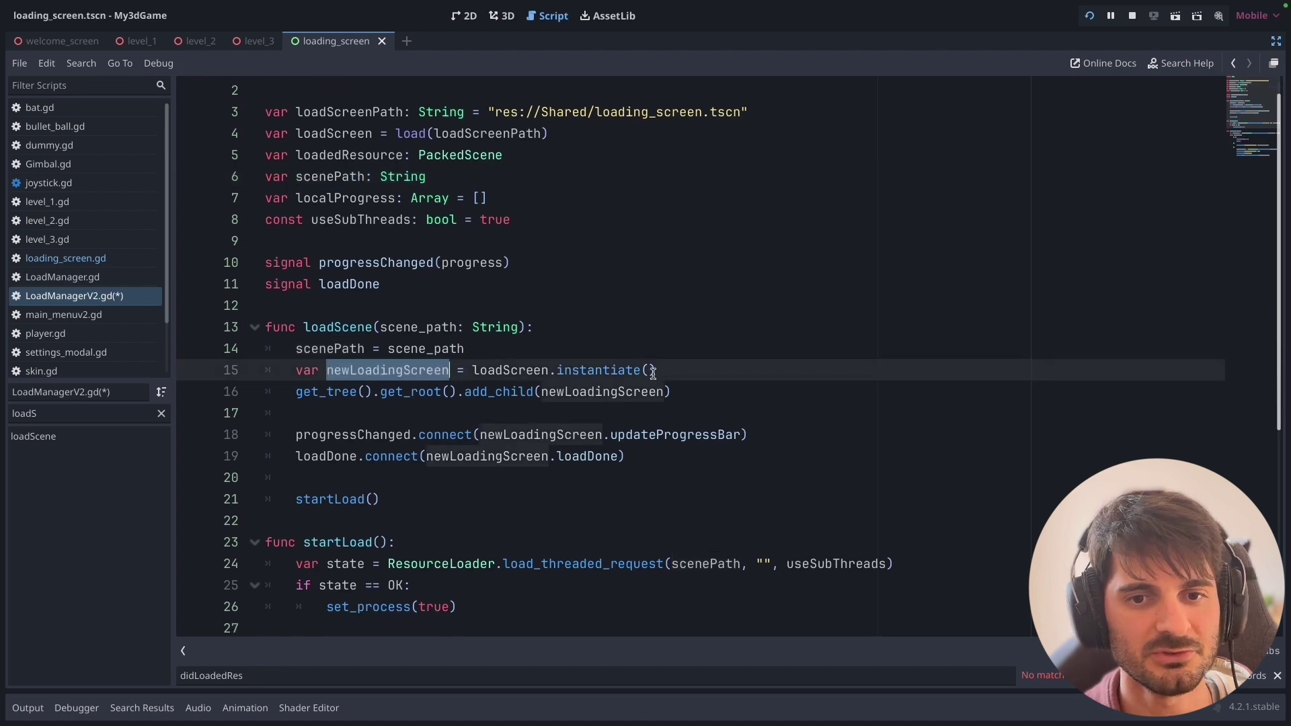
{"action": "mouse_move", "coordinate": [658, 369]}
{"action": "left_mouse_down"}
{"action": "mouse_move", "coordinate": [294, 370]}
{"action": "mouse_move", "coordinate": [672, 392]}
{"action": "left_mouse_up"}
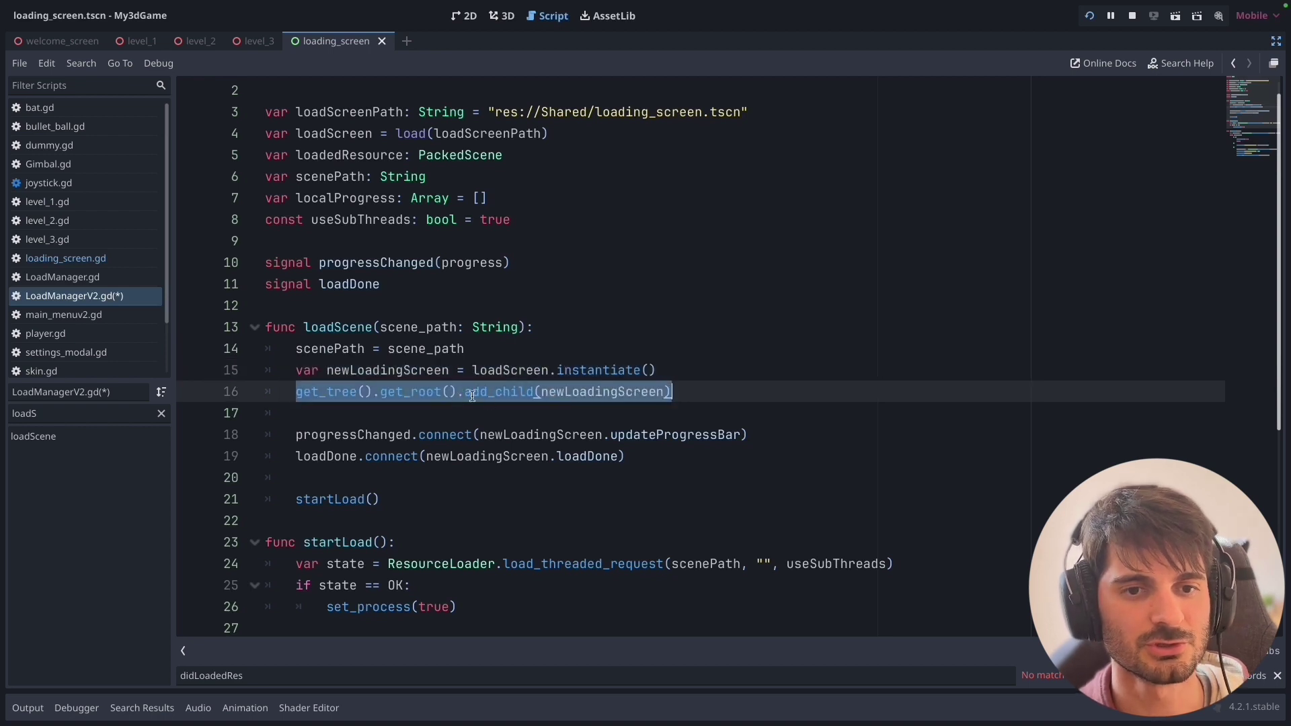
{"action": "left_click", "coordinate": [691, 391]}
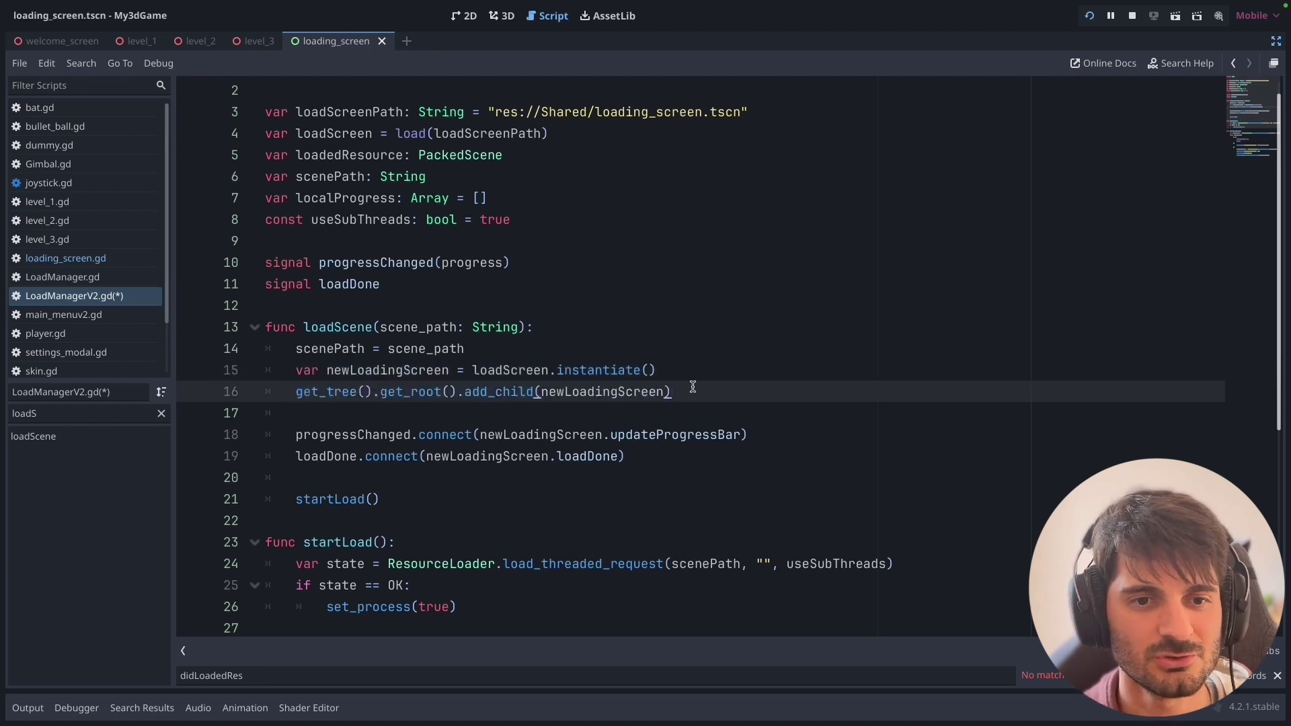
{"action": "scroll", "coordinate": [692, 392], "scroll_direction": "down", "scroll_amount": 1}
{"action": "left_click_drag", "start_coordinate": [296, 388], "coordinate": [645, 406]}
{"action": "left_click", "coordinate": [644, 406]}
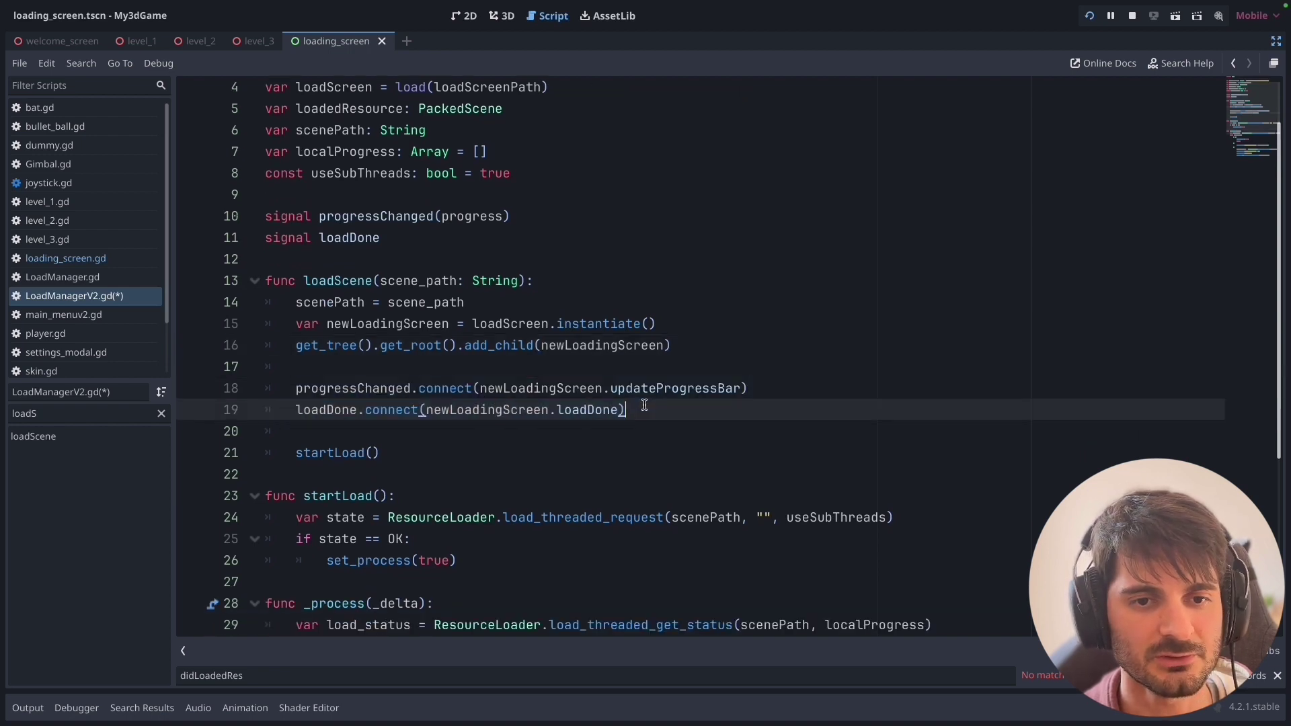
{"action": "double_click", "coordinate": [323, 390]}
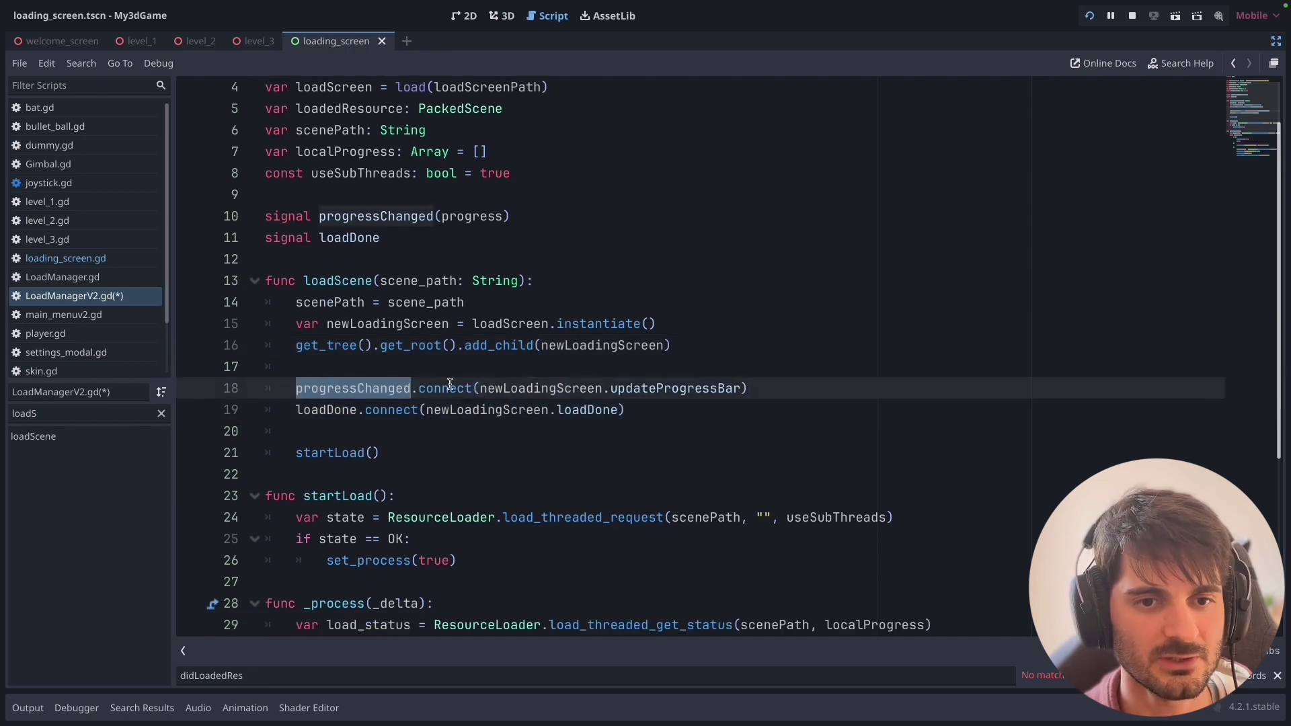
{"action": "triple_click", "coordinate": [522, 388]}
{"action": "left_click", "coordinate": [633, 388]}
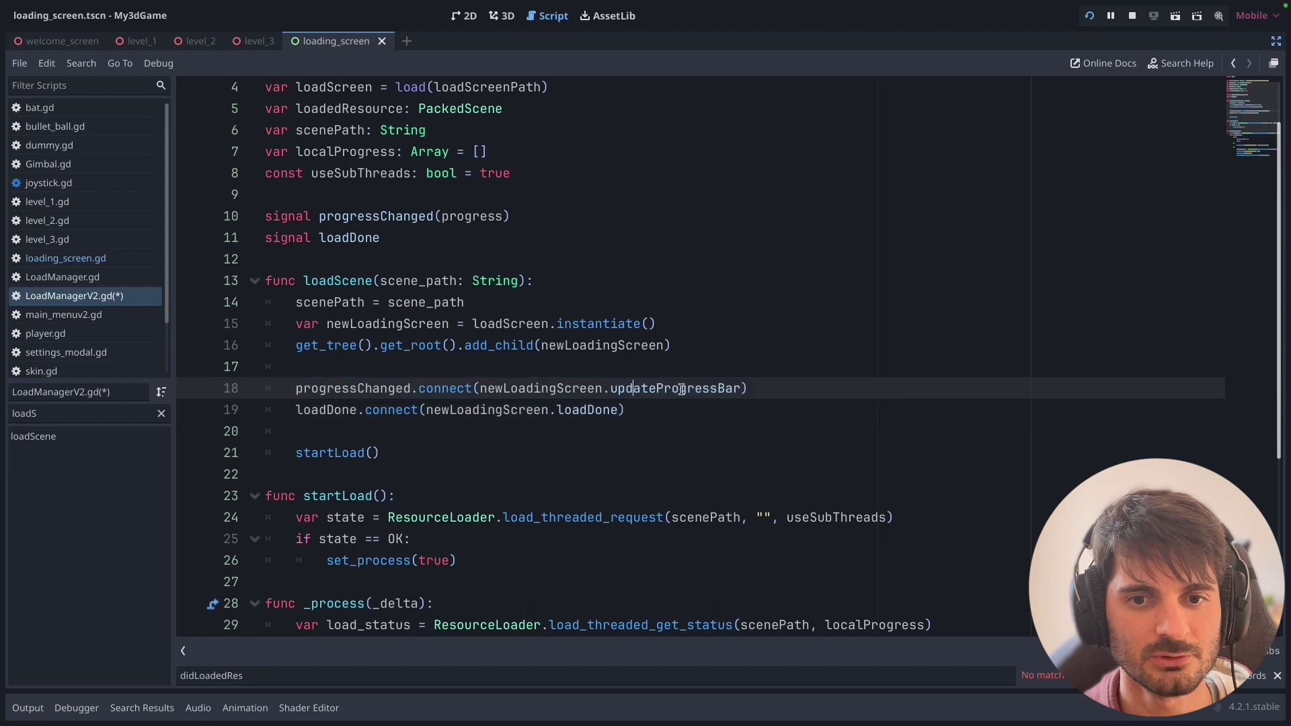
{"action": "left_click_drag", "start_coordinate": [739, 392], "coordinate": [610, 388]}
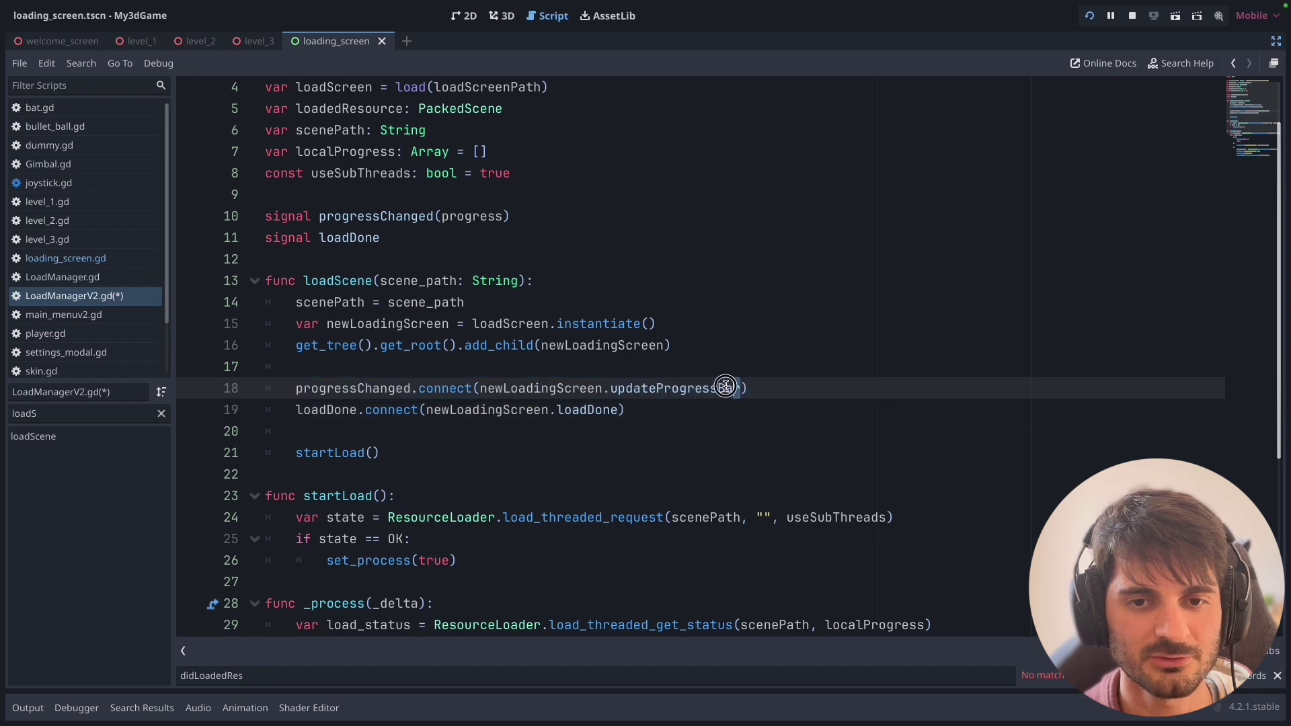
{"action": "double_click", "coordinate": [459, 215]}
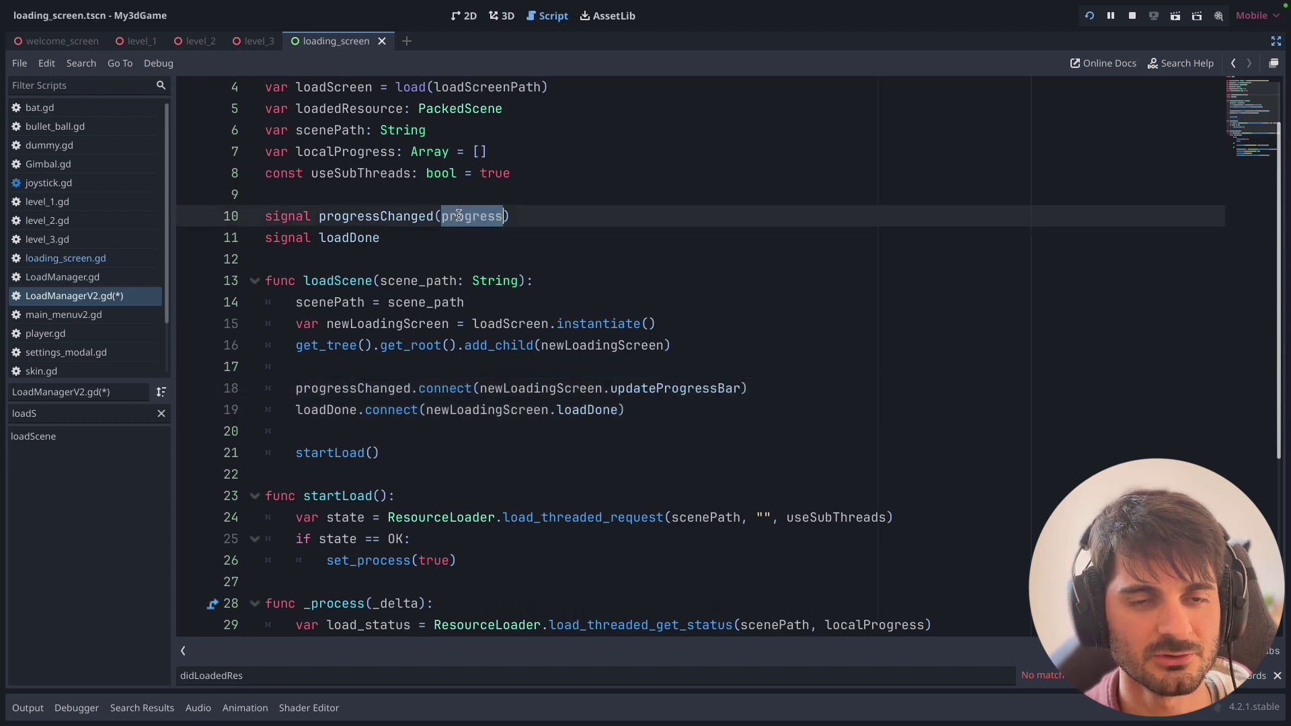
{"action": "left_click", "coordinate": [638, 389]}
{"action": "double_click", "coordinate": [501, 390]}
{"action": "double_click", "coordinate": [631, 390]}
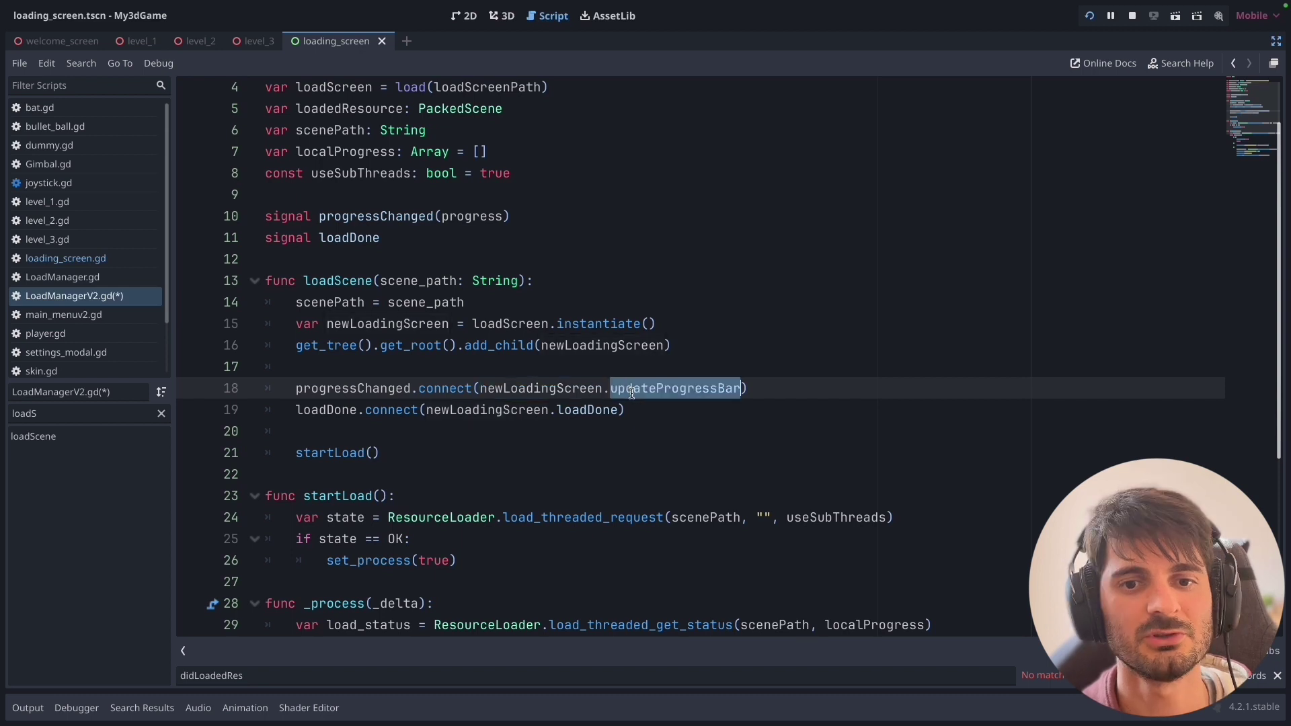
{"action": "double_click", "coordinate": [553, 399]}
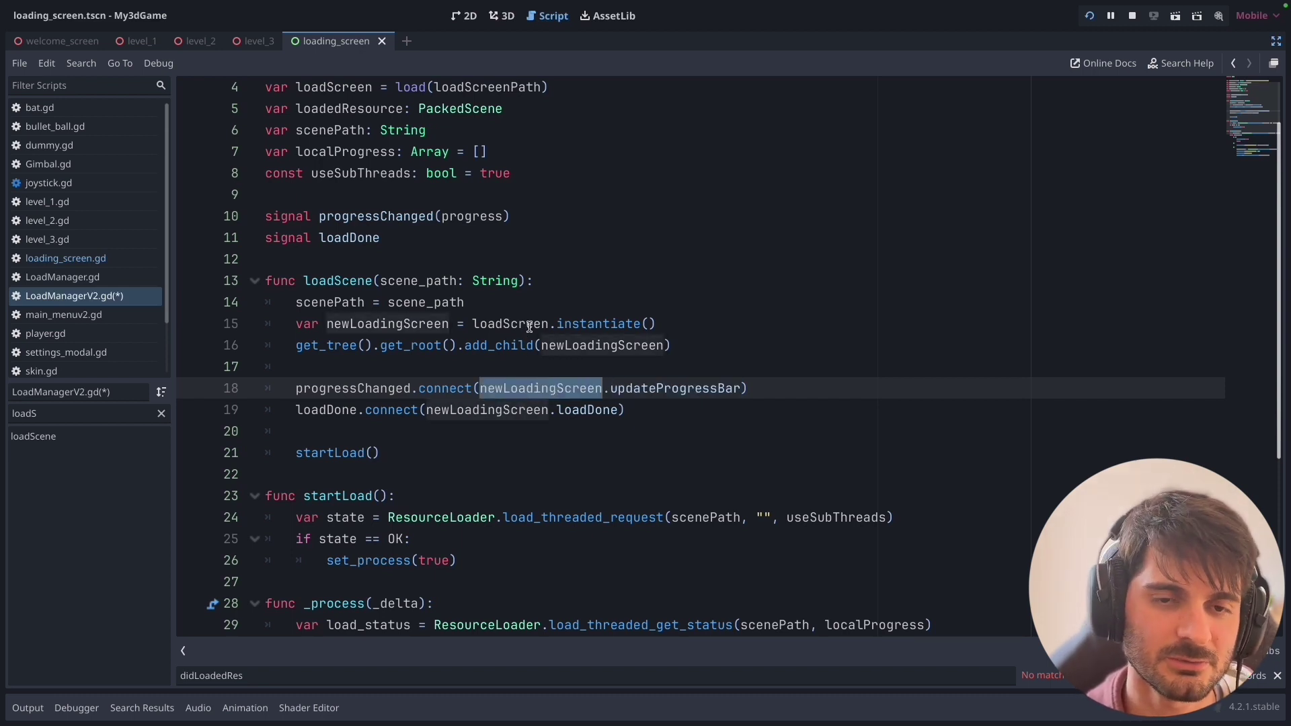
{"action": "triple_click", "coordinate": [580, 403]}
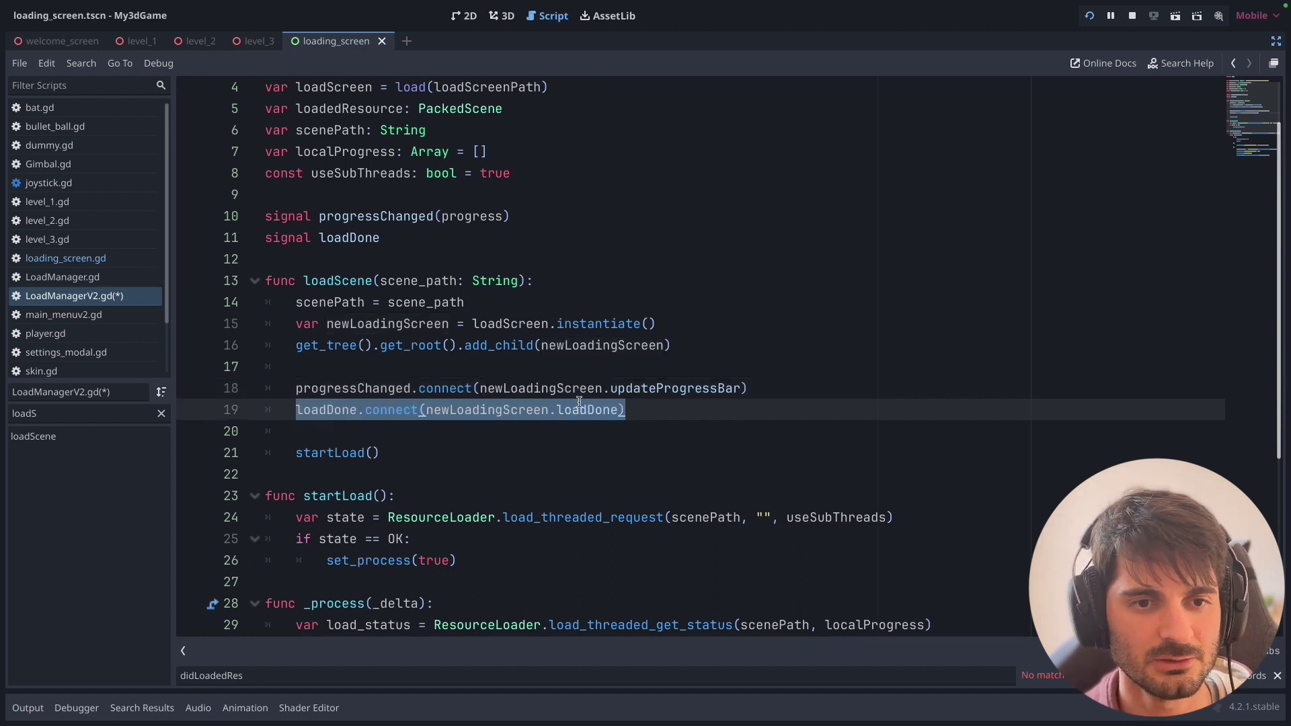
{"action": "double_click", "coordinate": [471, 410]}
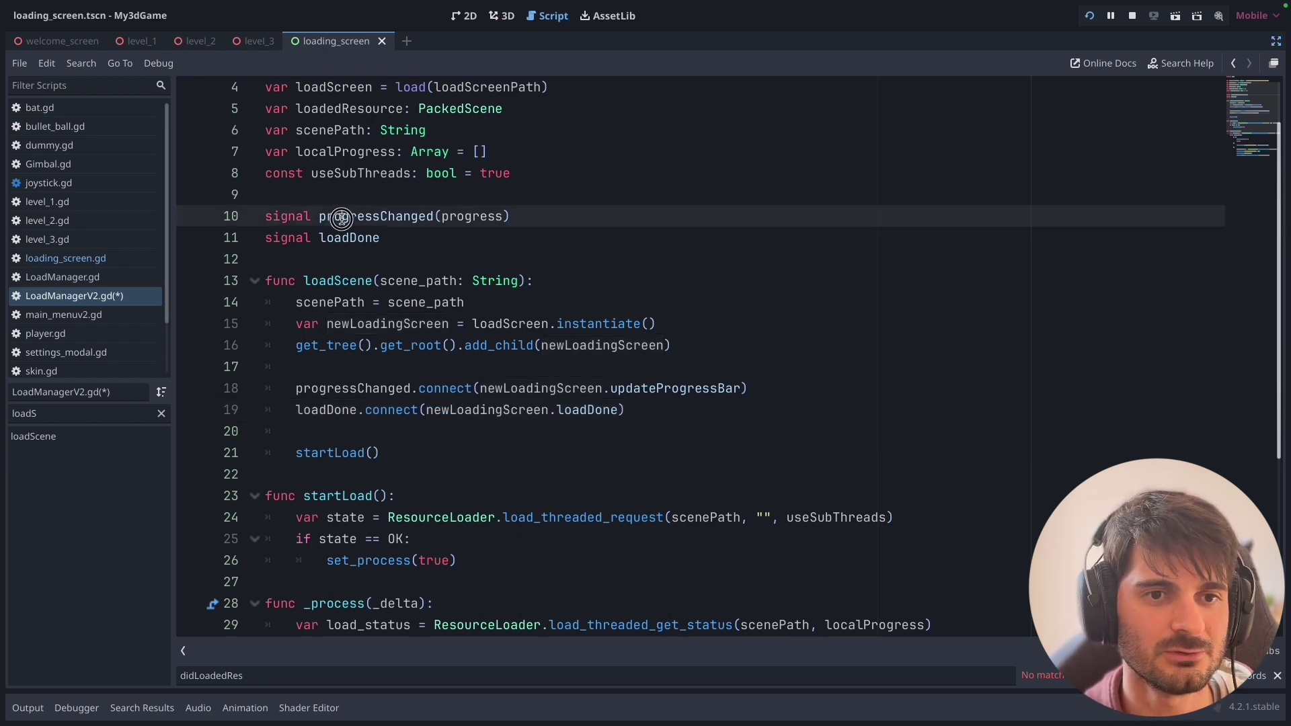
{"action": "left_click_drag", "start_coordinate": [326, 216], "coordinate": [348, 237]}
{"action": "scroll", "coordinate": [348, 237], "scroll_direction": "down", "scroll_amount": 1}
{"action": "left_click_drag", "start_coordinate": [381, 393], "coordinate": [308, 393]}
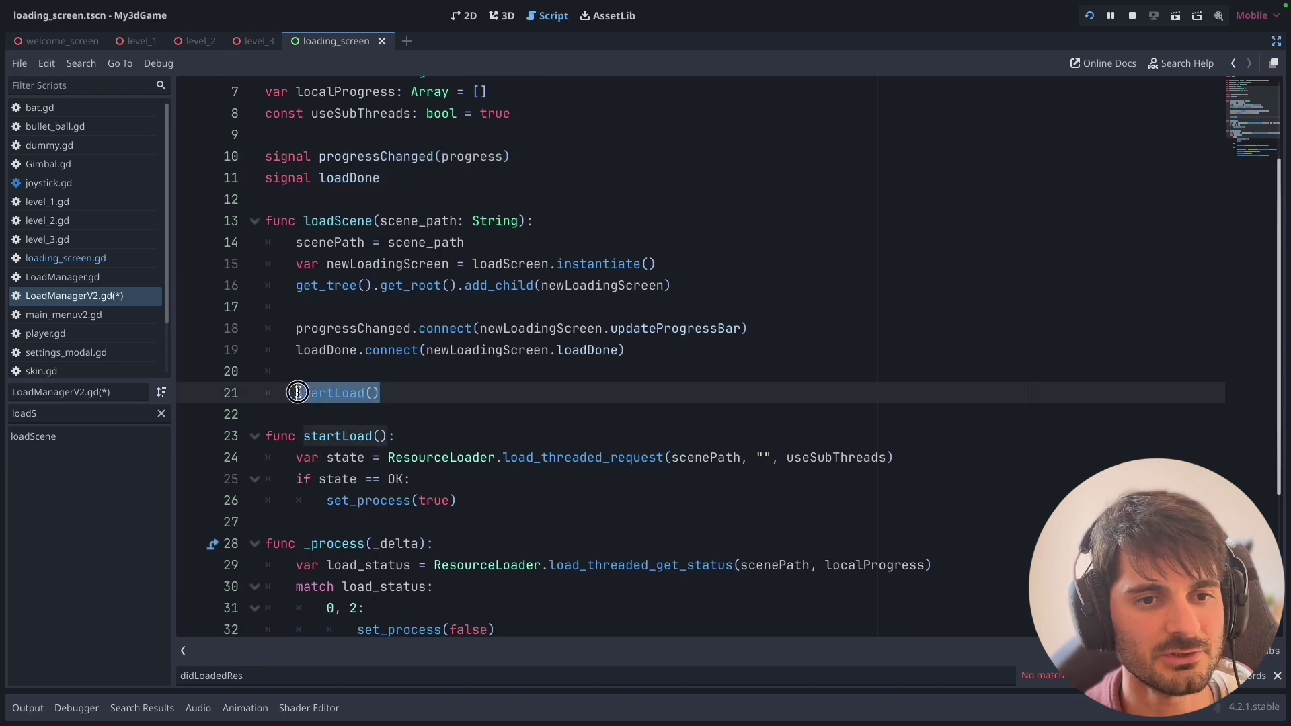
{"action": "scroll", "coordinate": [410, 375], "scroll_direction": "down", "scroll_amount": 2}
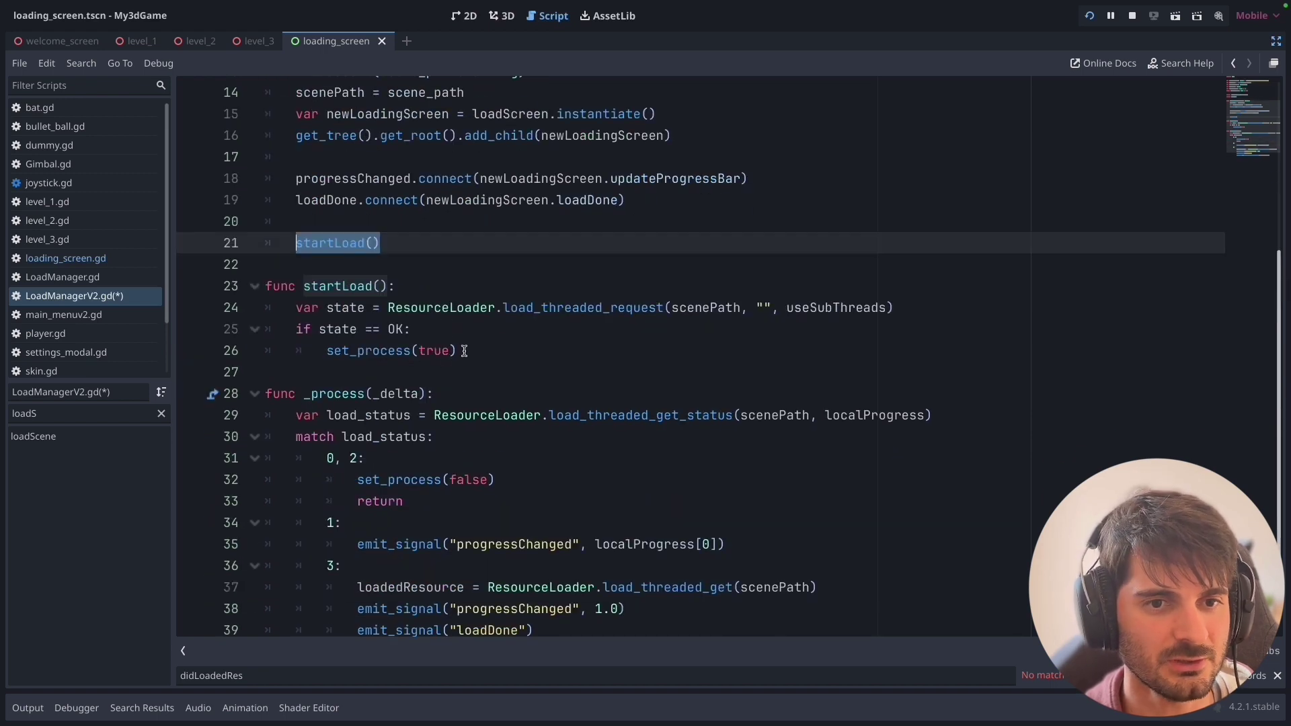
{"action": "left_click_drag", "start_coordinate": [464, 351], "coordinate": [267, 286]}
{"action": "left_click", "coordinate": [471, 271]}
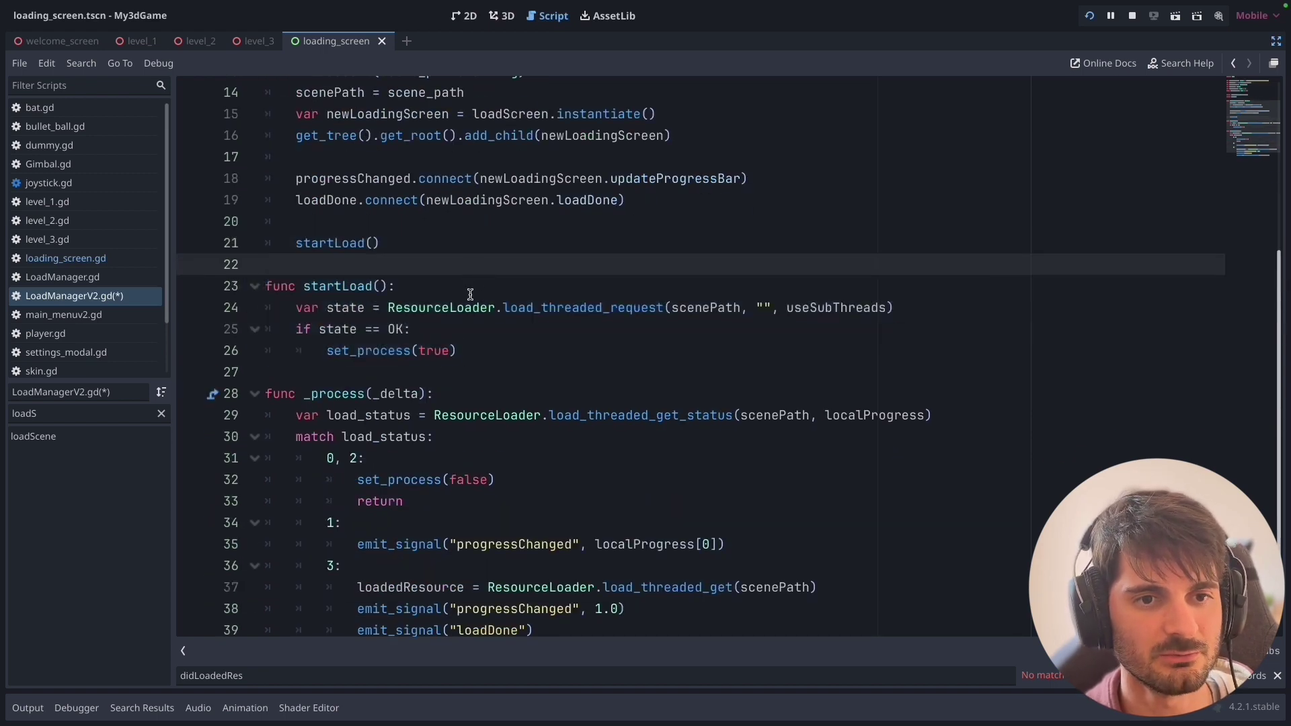
{"action": "left_click_drag", "start_coordinate": [299, 307], "coordinate": [365, 307]}
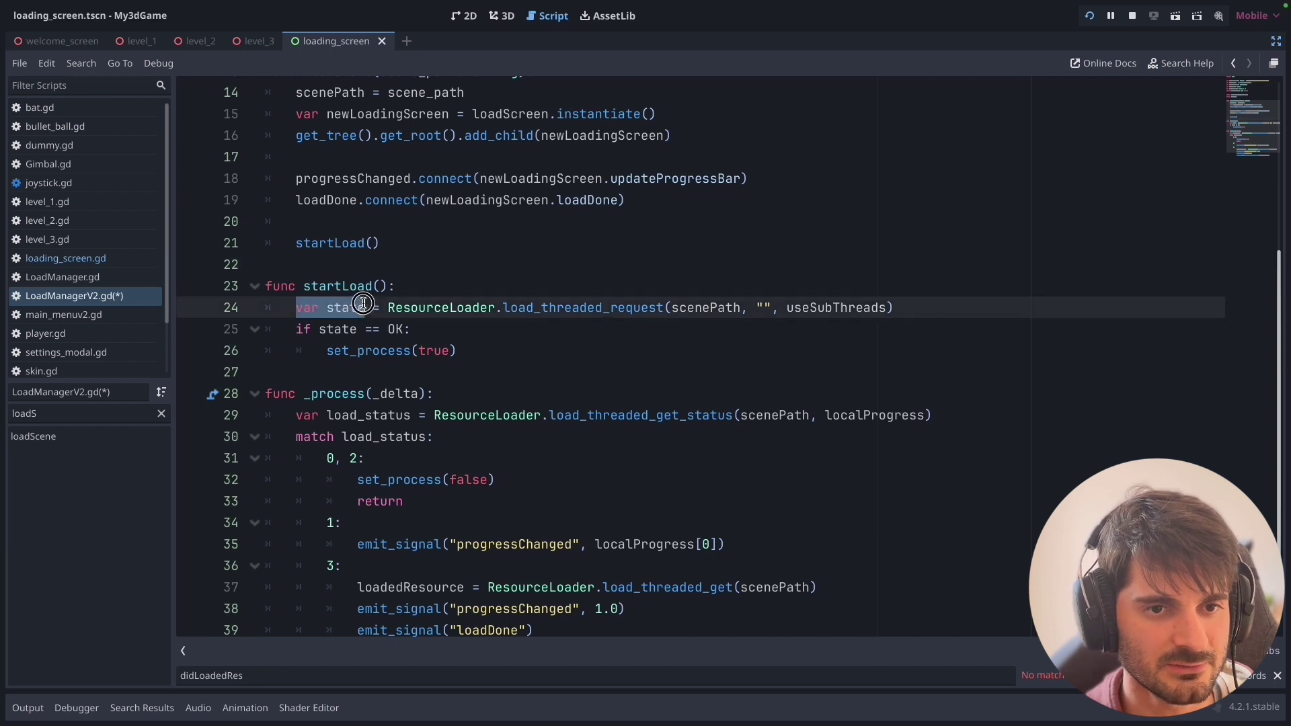
{"action": "left_click", "coordinate": [385, 308]}
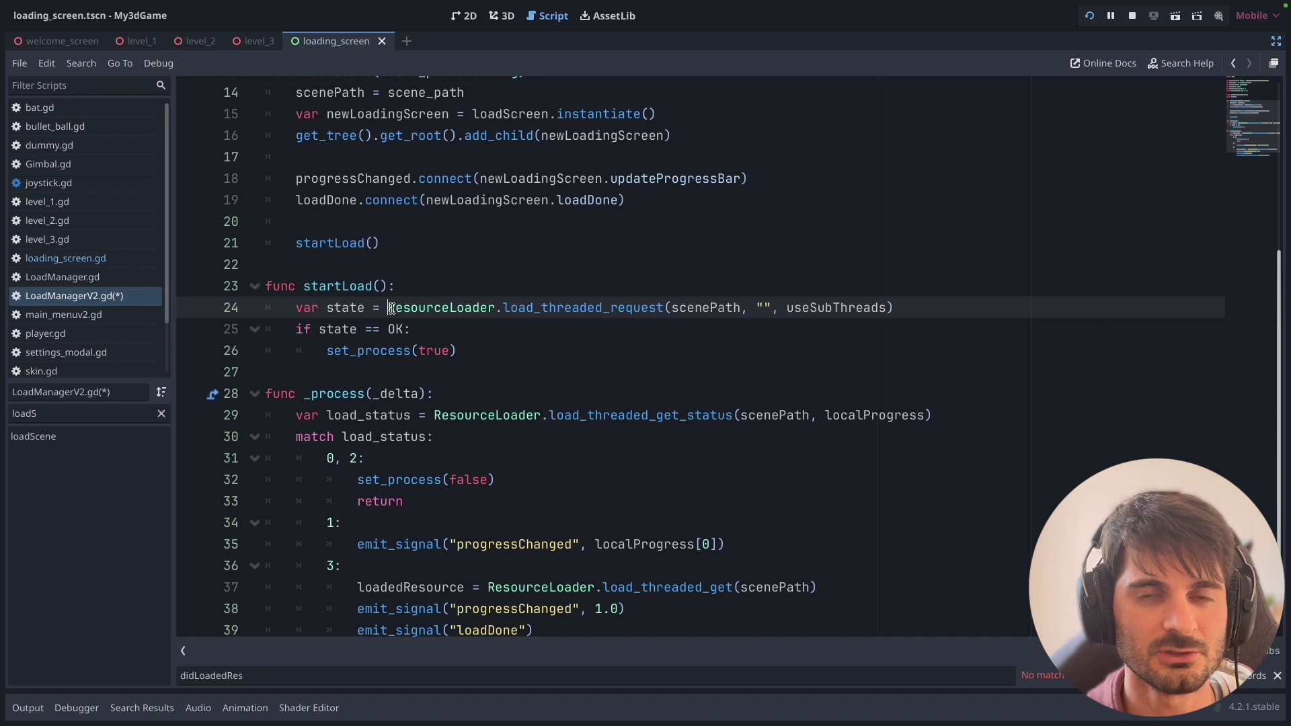
{"action": "left_click_drag", "start_coordinate": [388, 308], "coordinate": [496, 308]}
{"action": "key", "text": "Up"}
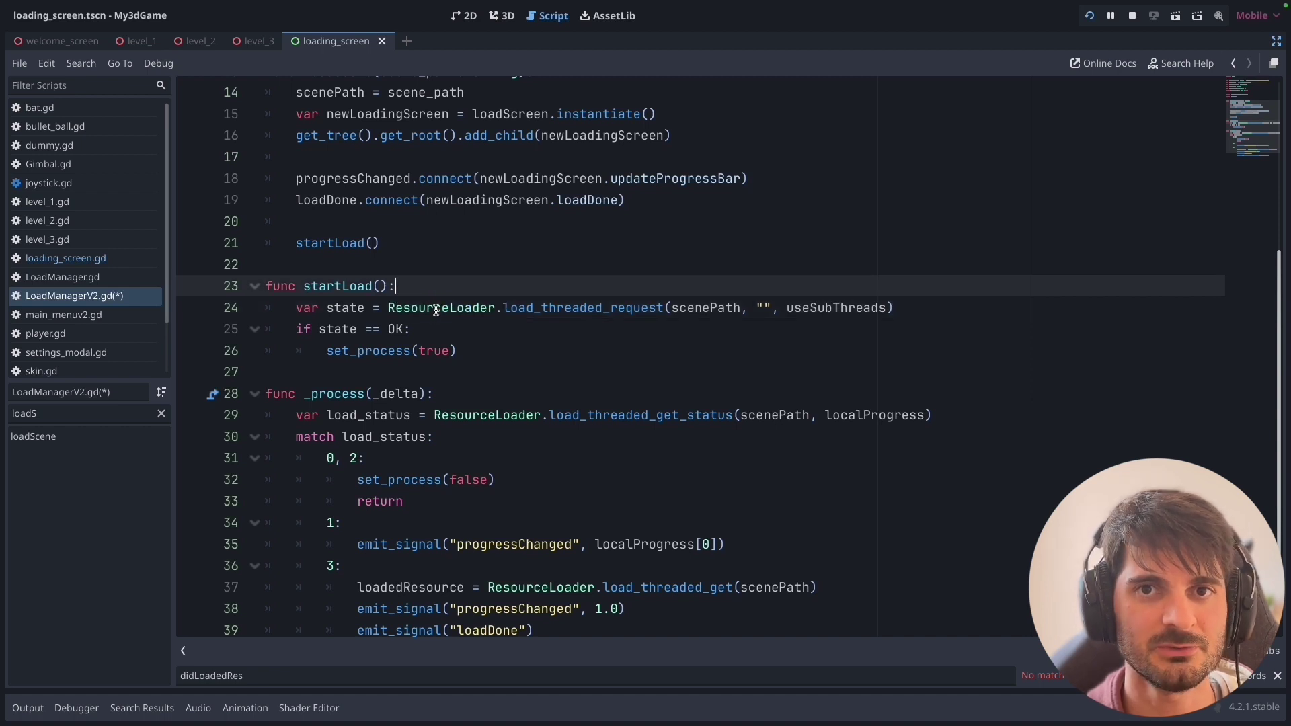
{"action": "left_click", "coordinate": [504, 309]}
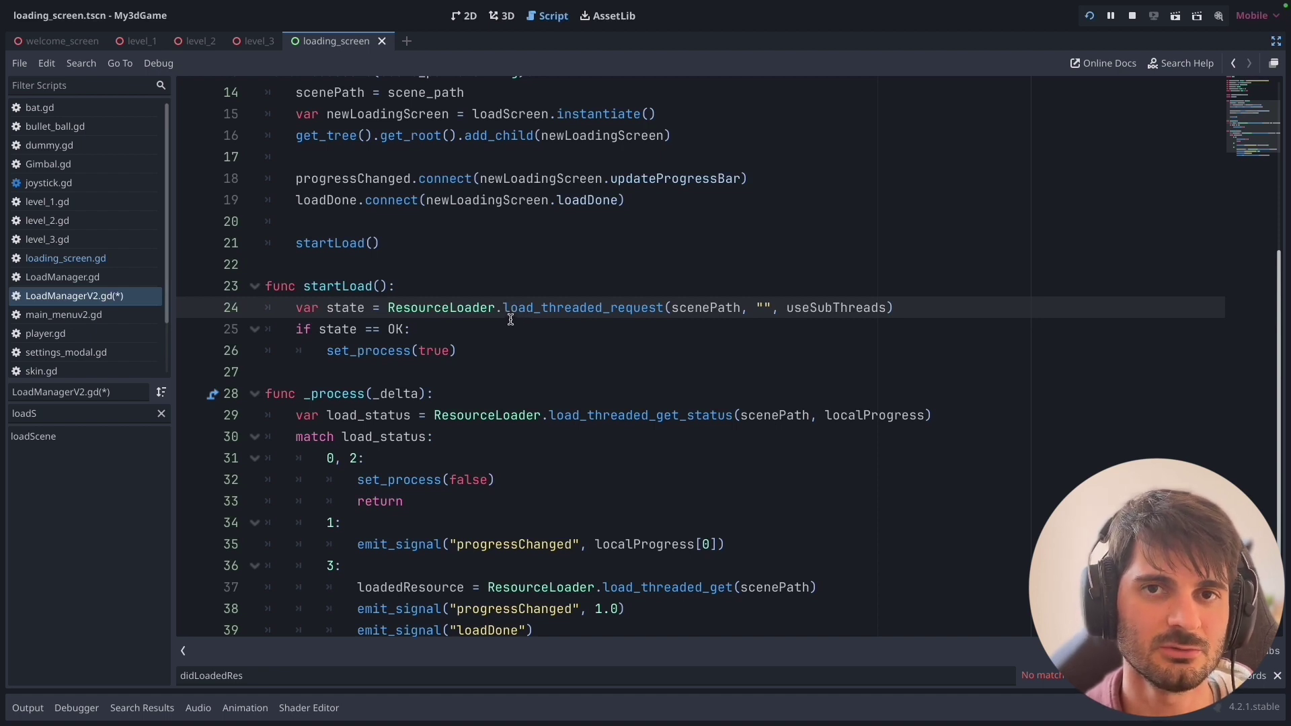
{"action": "left_click", "coordinate": [475, 300]}
{"action": "left_click", "coordinate": [498, 303]}
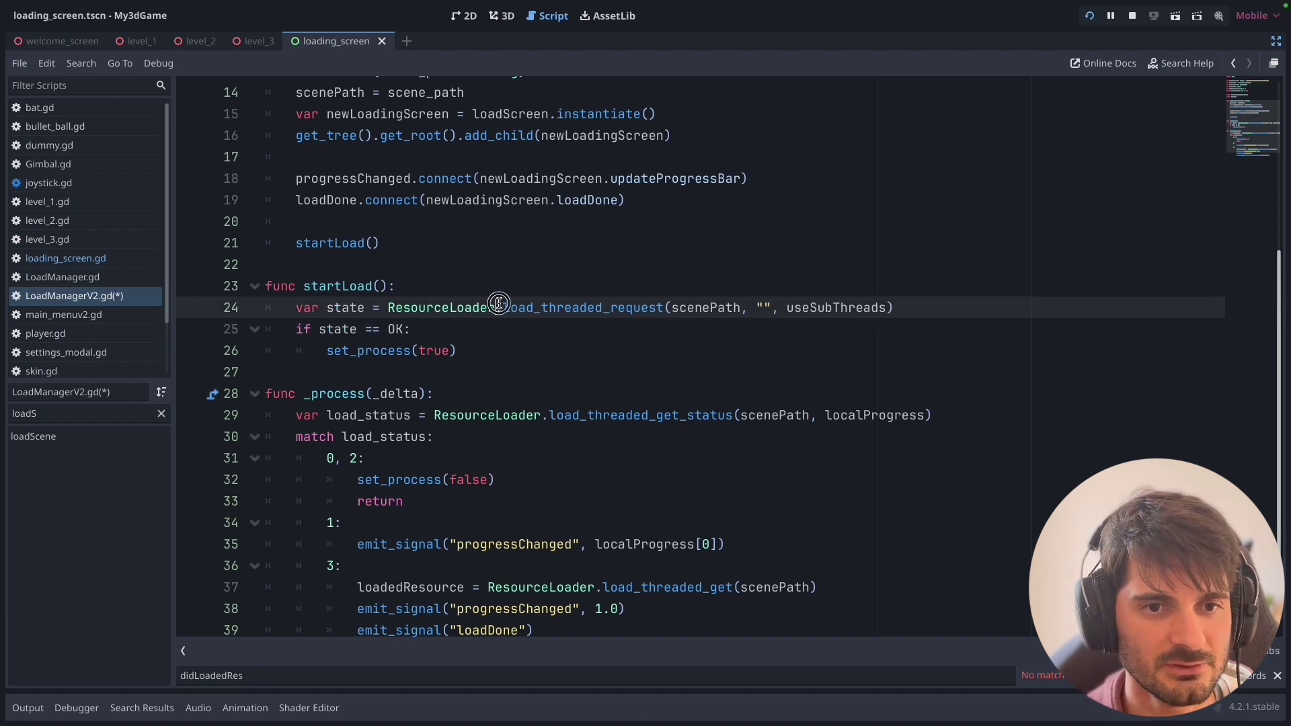
{"action": "left_click_drag", "start_coordinate": [296, 307], "coordinate": [382, 307]}
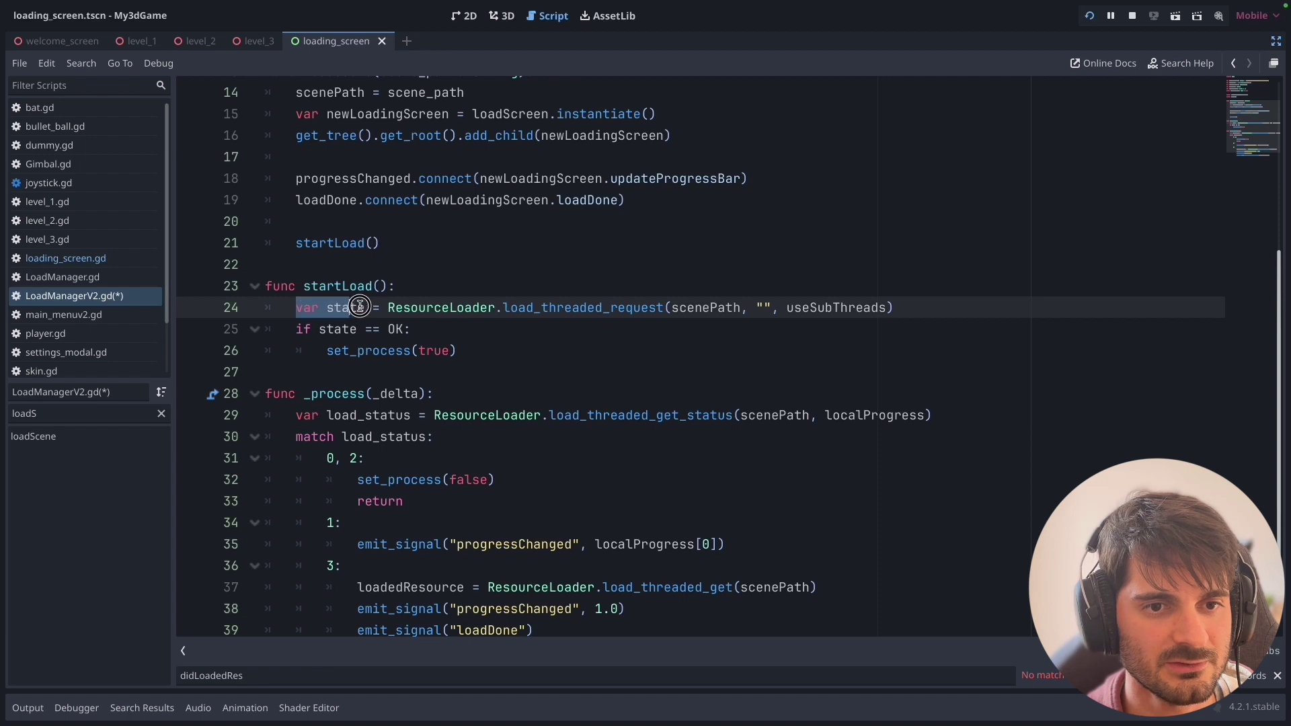
{"action": "left_click", "coordinate": [506, 308]}
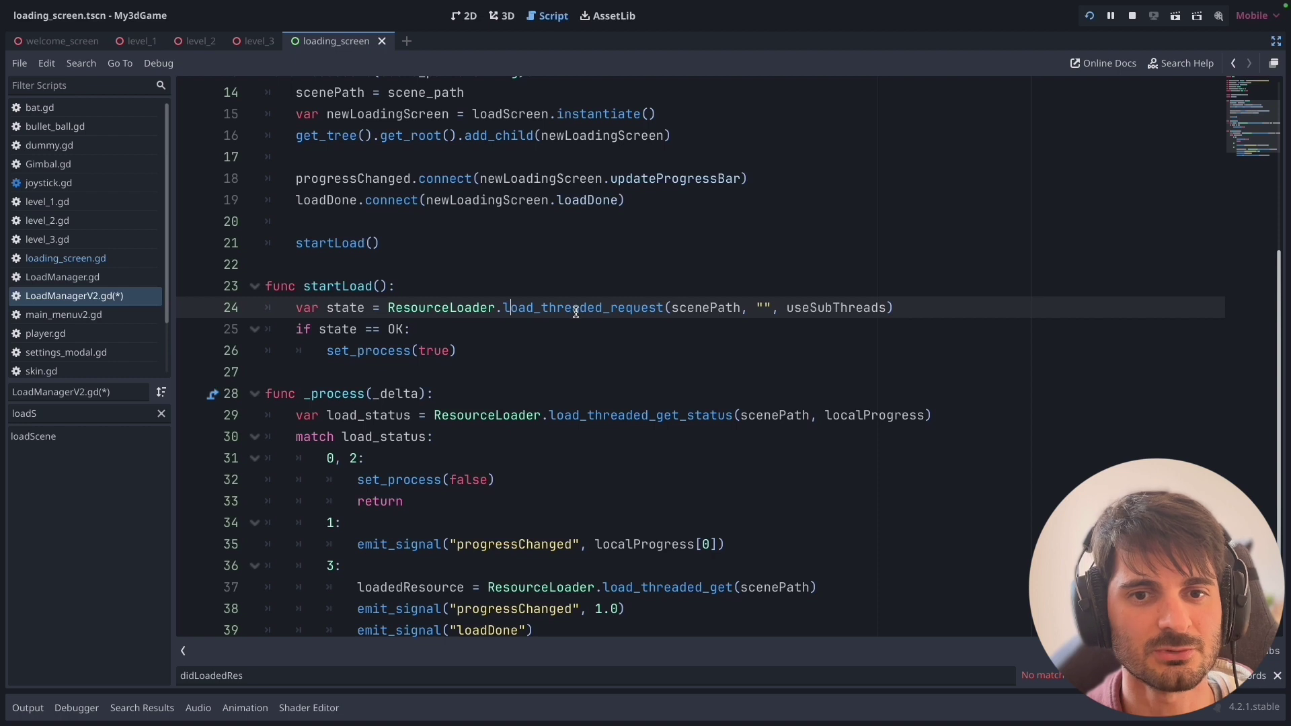
{"action": "double_click", "coordinate": [689, 308]}
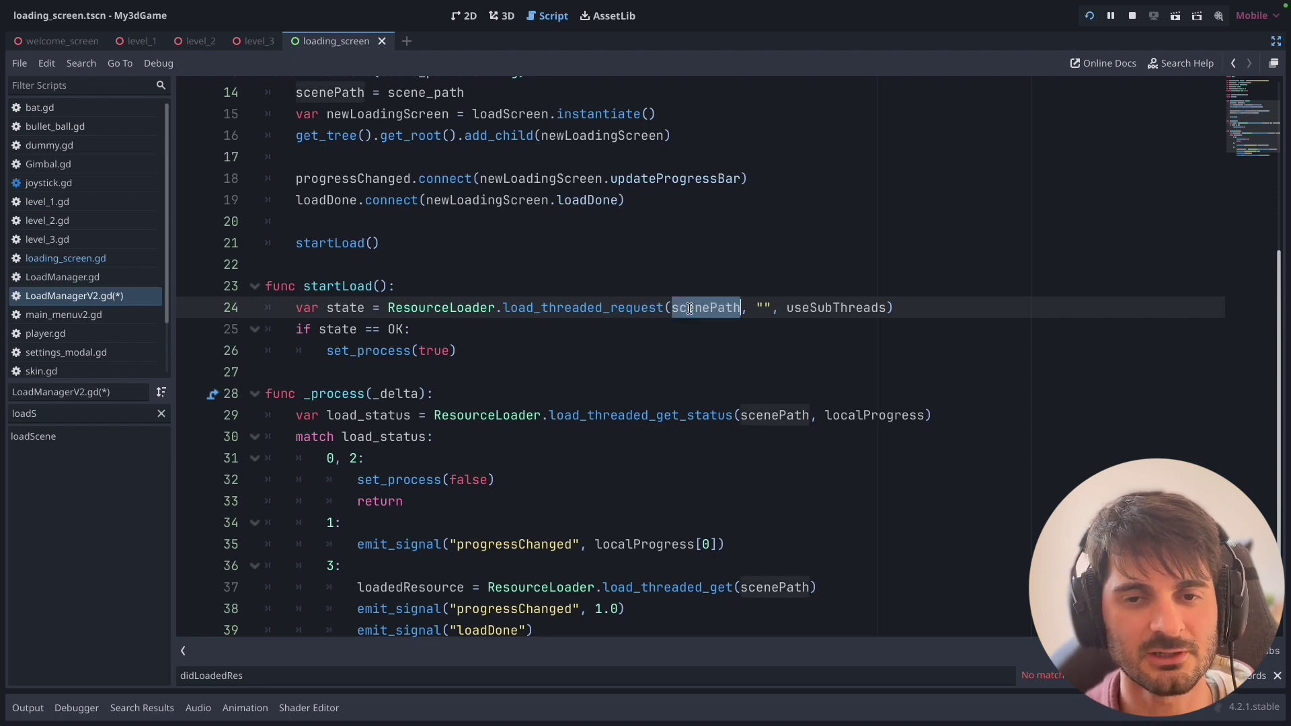
{"action": "double_click", "coordinate": [809, 308]}
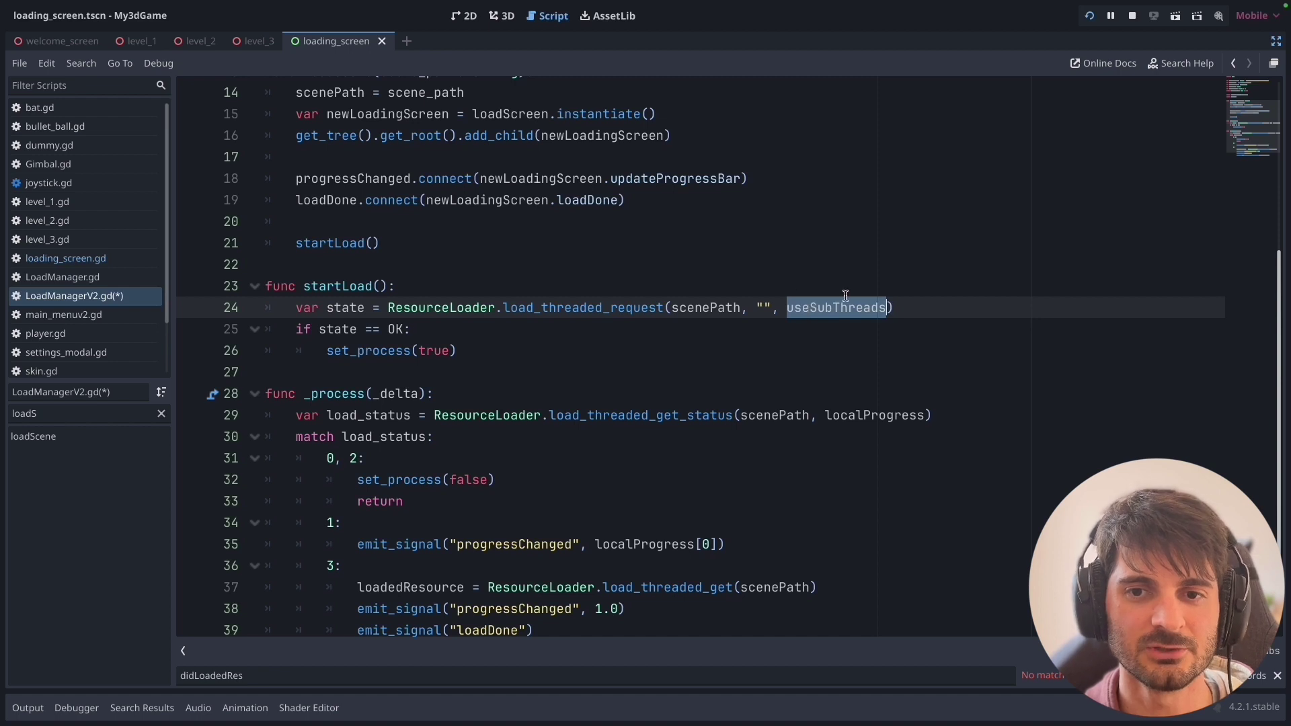
{"action": "double_click", "coordinate": [693, 310]}
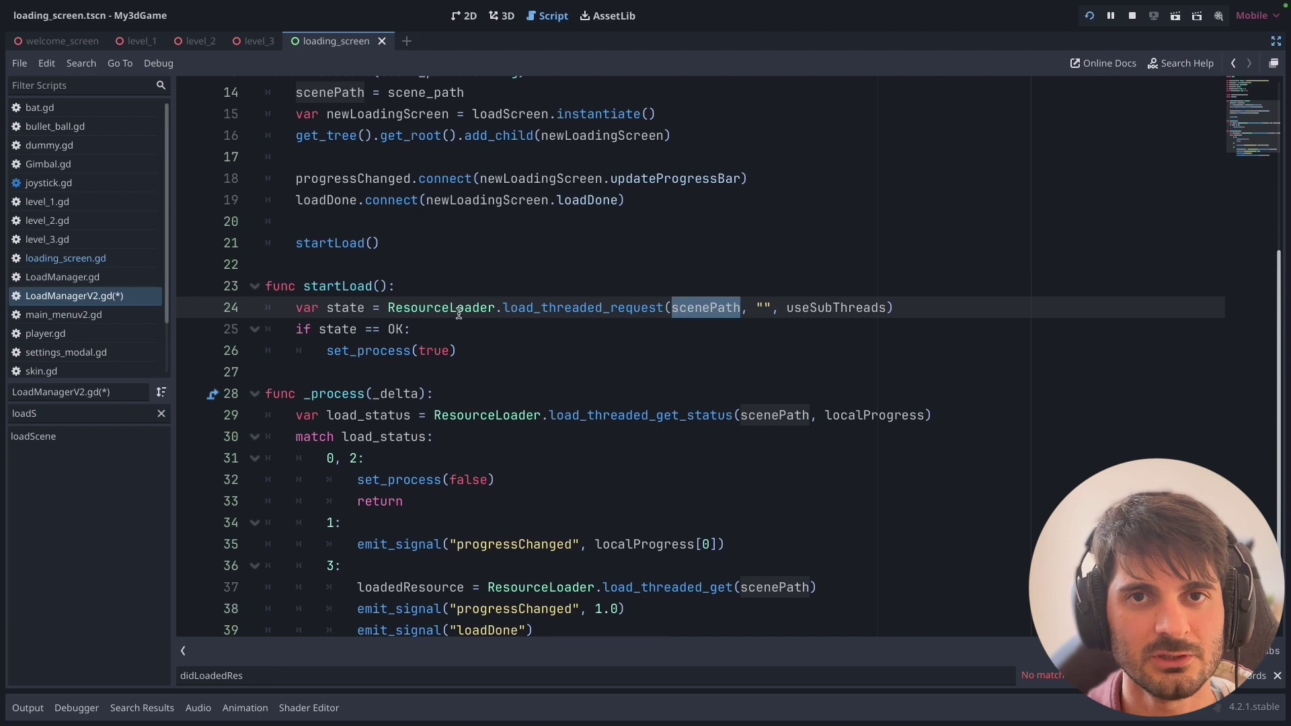
{"action": "double_click", "coordinate": [345, 307]}
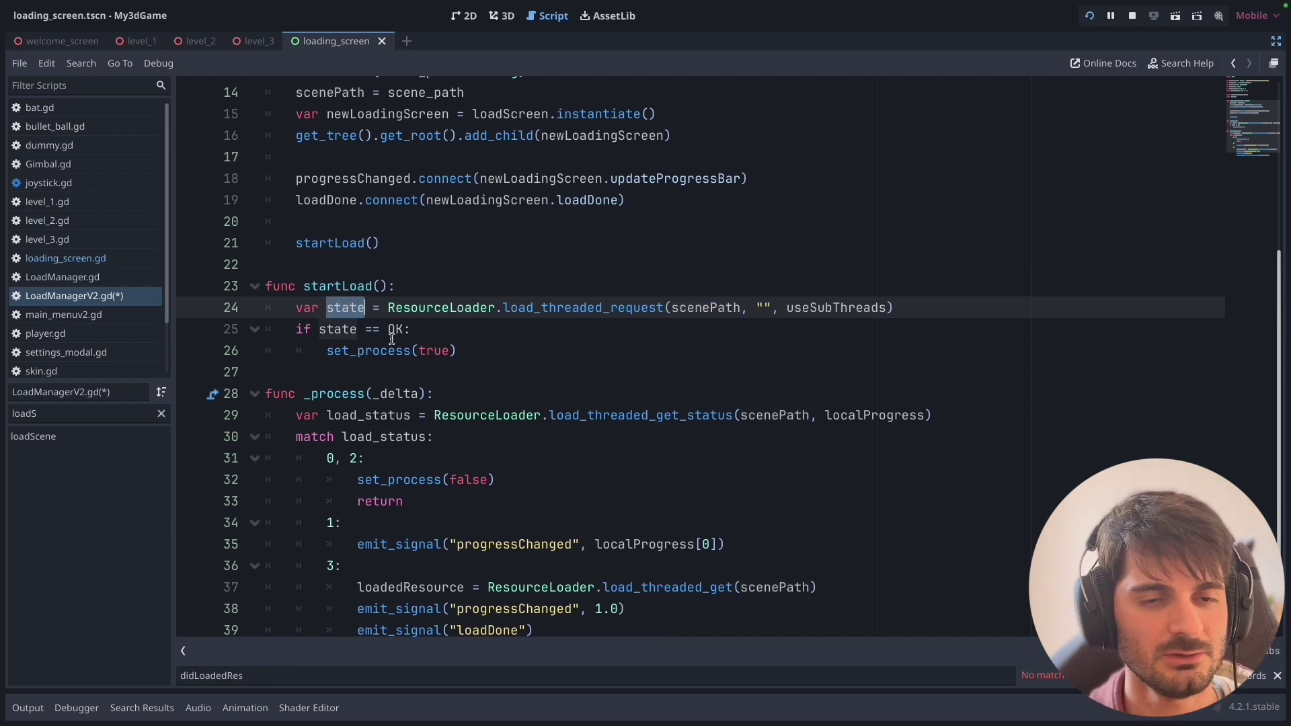
{"action": "left_click", "coordinate": [298, 329]}
{"action": "left_click_drag", "start_coordinate": [298, 329], "coordinate": [418, 330]}
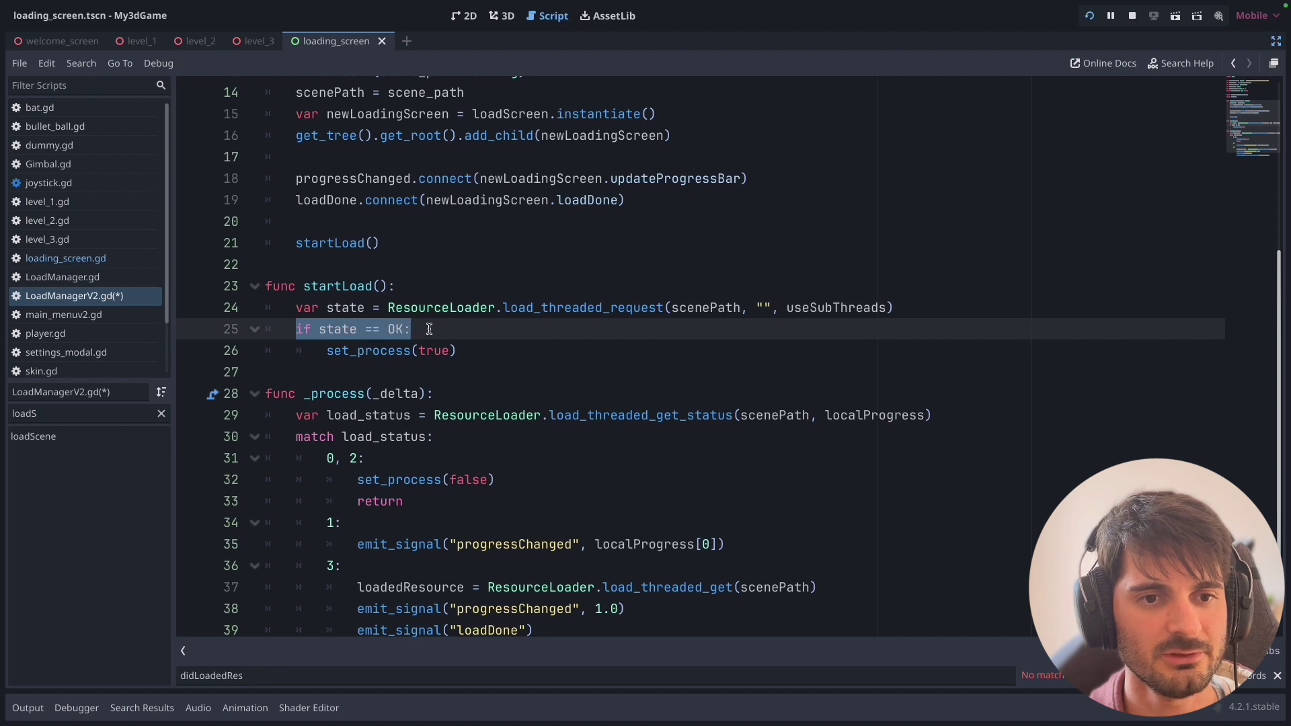
{"action": "left_click", "coordinate": [429, 329]}
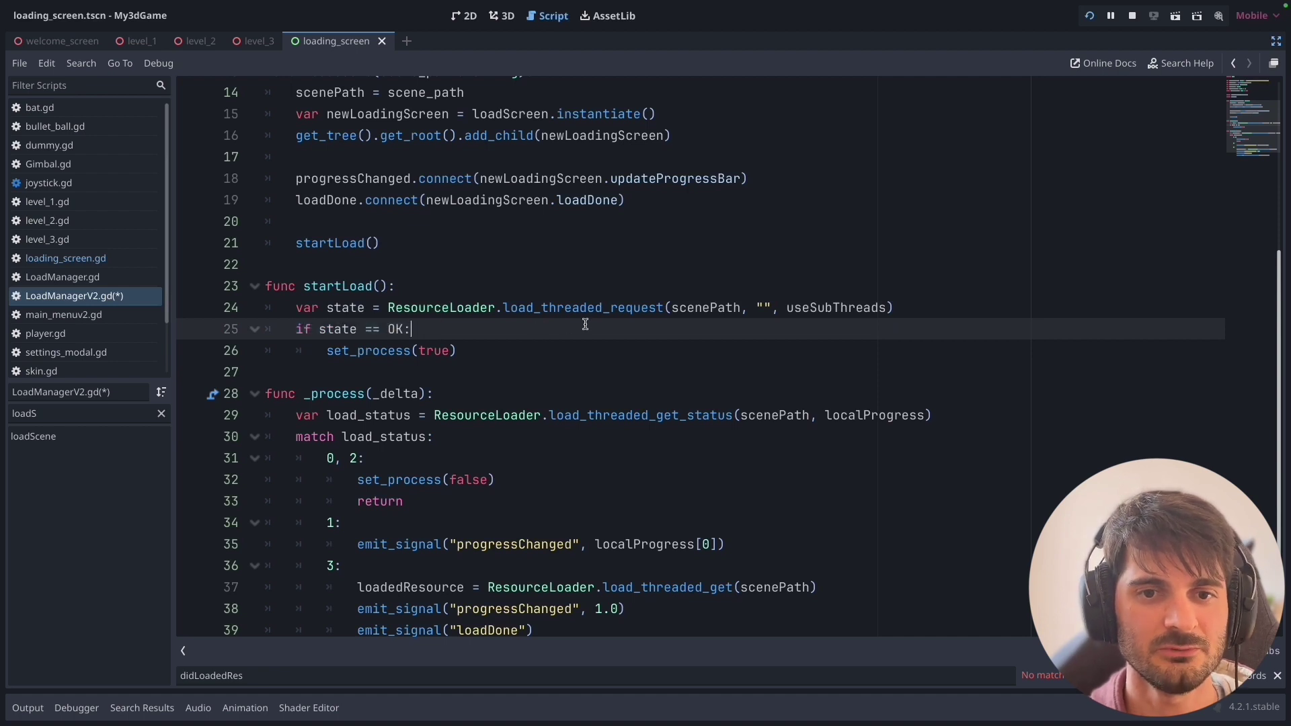
{"action": "double_click", "coordinate": [680, 308]}
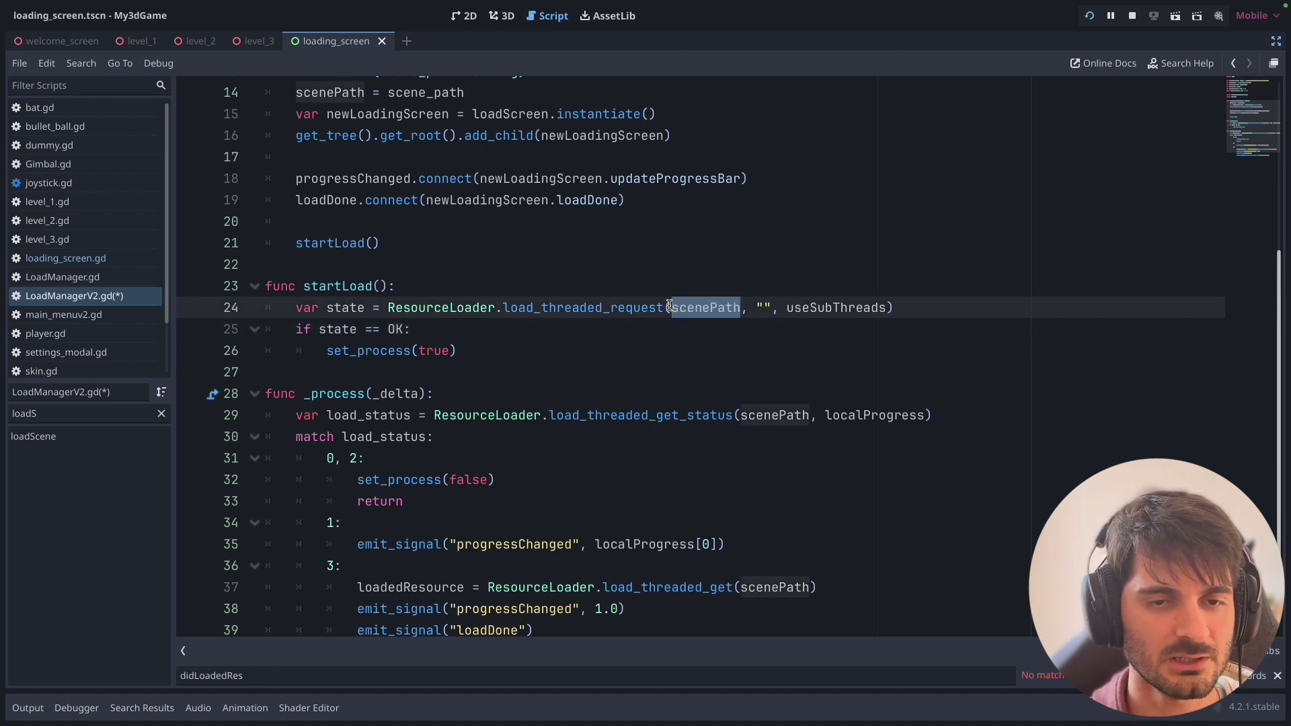
{"action": "left_click_drag", "start_coordinate": [466, 351], "coordinate": [328, 350]}
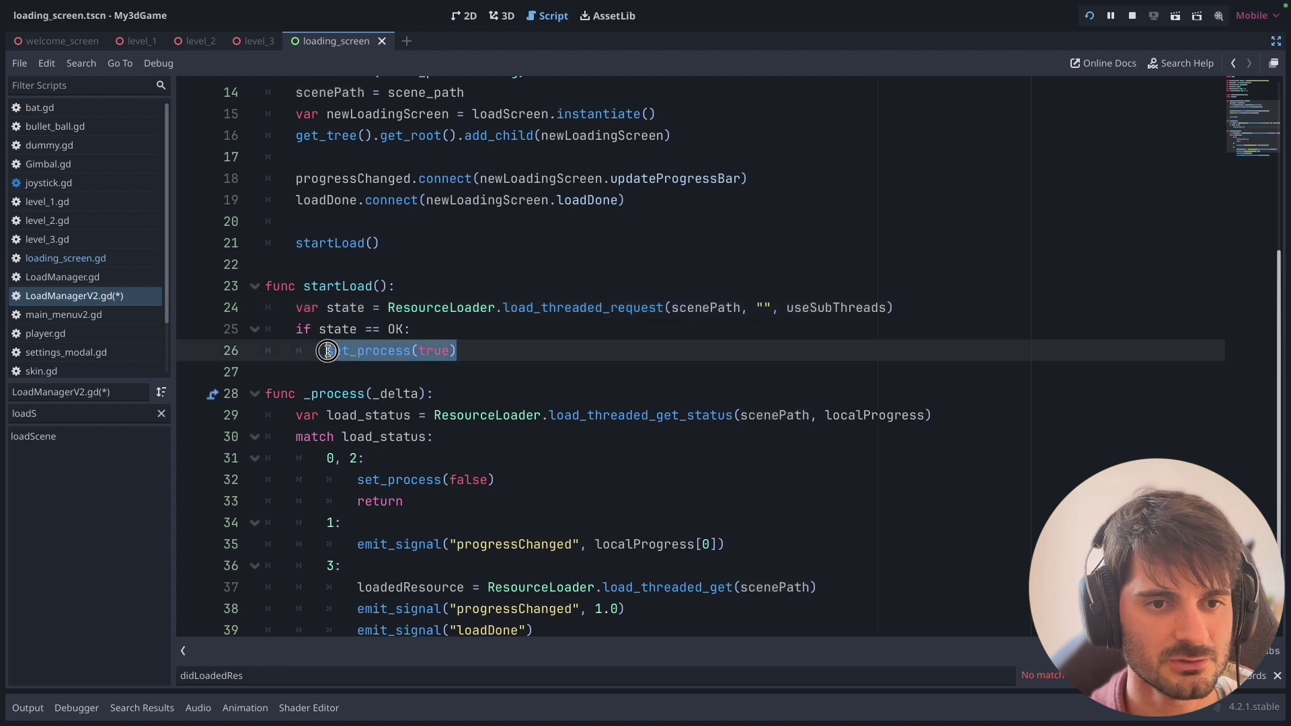
{"action": "left_click", "coordinate": [467, 351]}
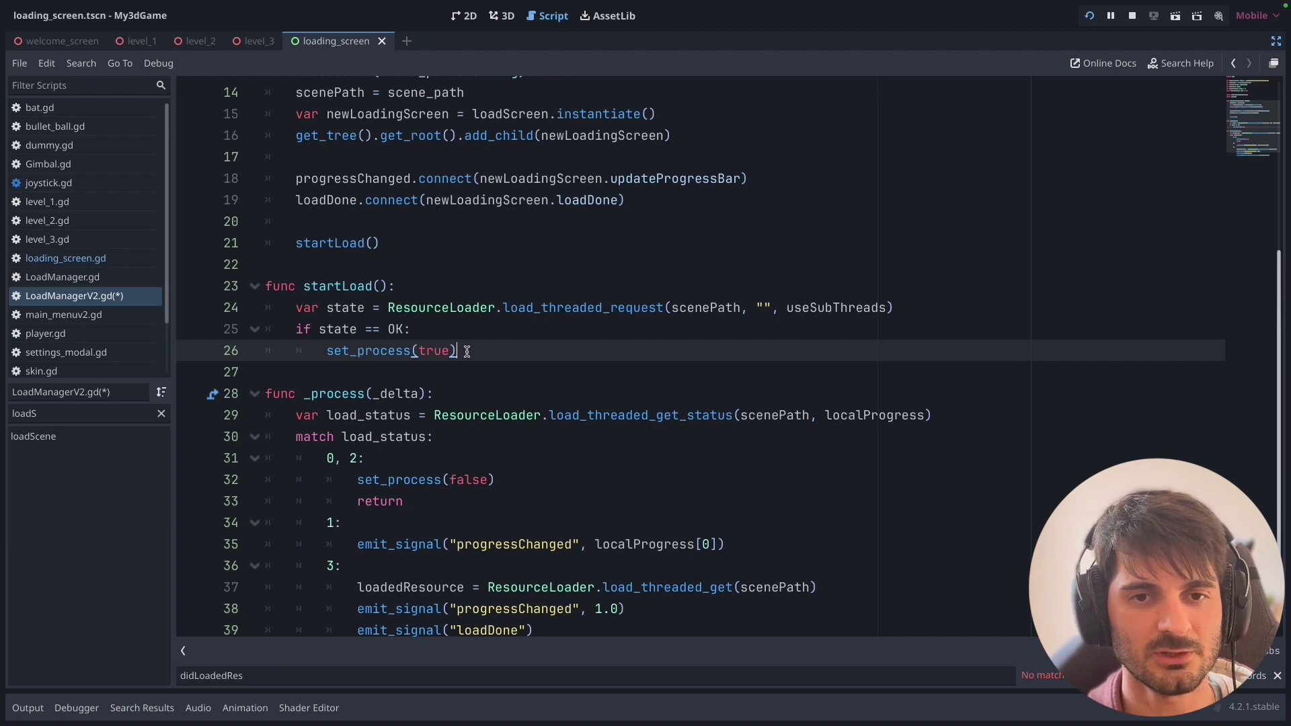
{"action": "scroll", "coordinate": [469, 350], "scroll_direction": "down", "scroll_amount": 1}
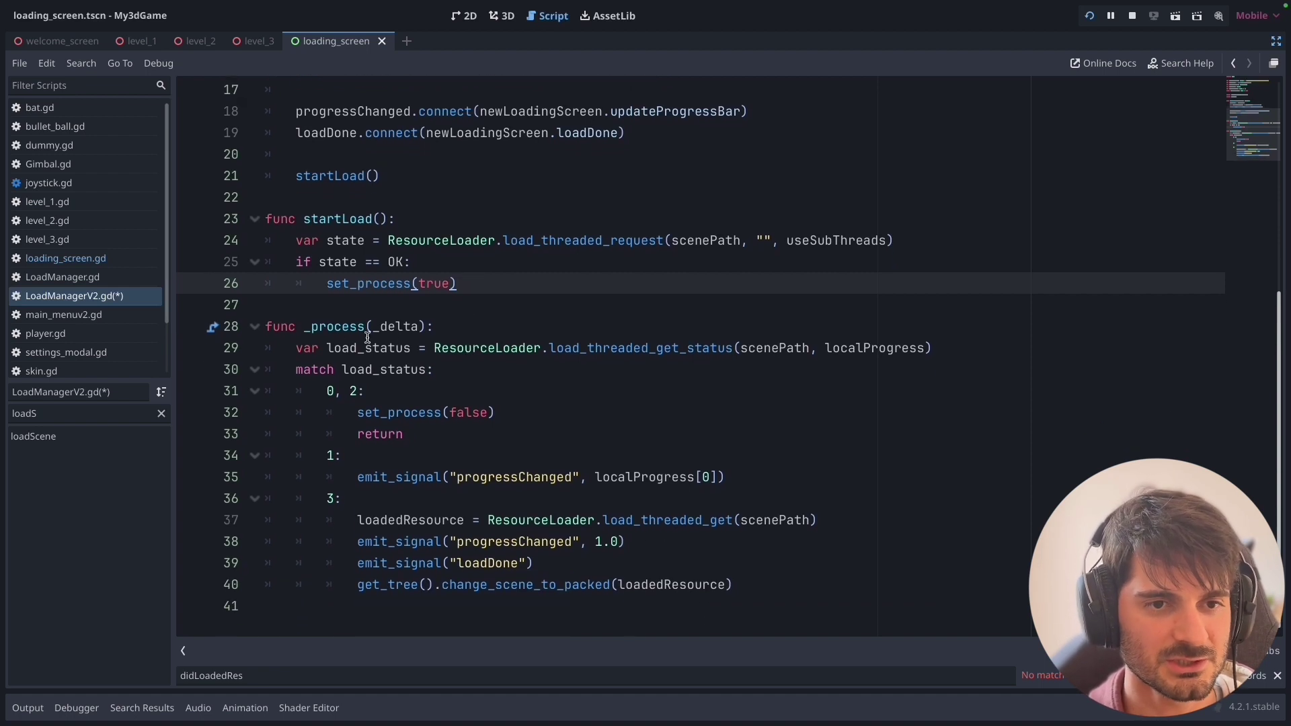
{"action": "left_click_drag", "start_coordinate": [267, 326], "coordinate": [743, 583]}
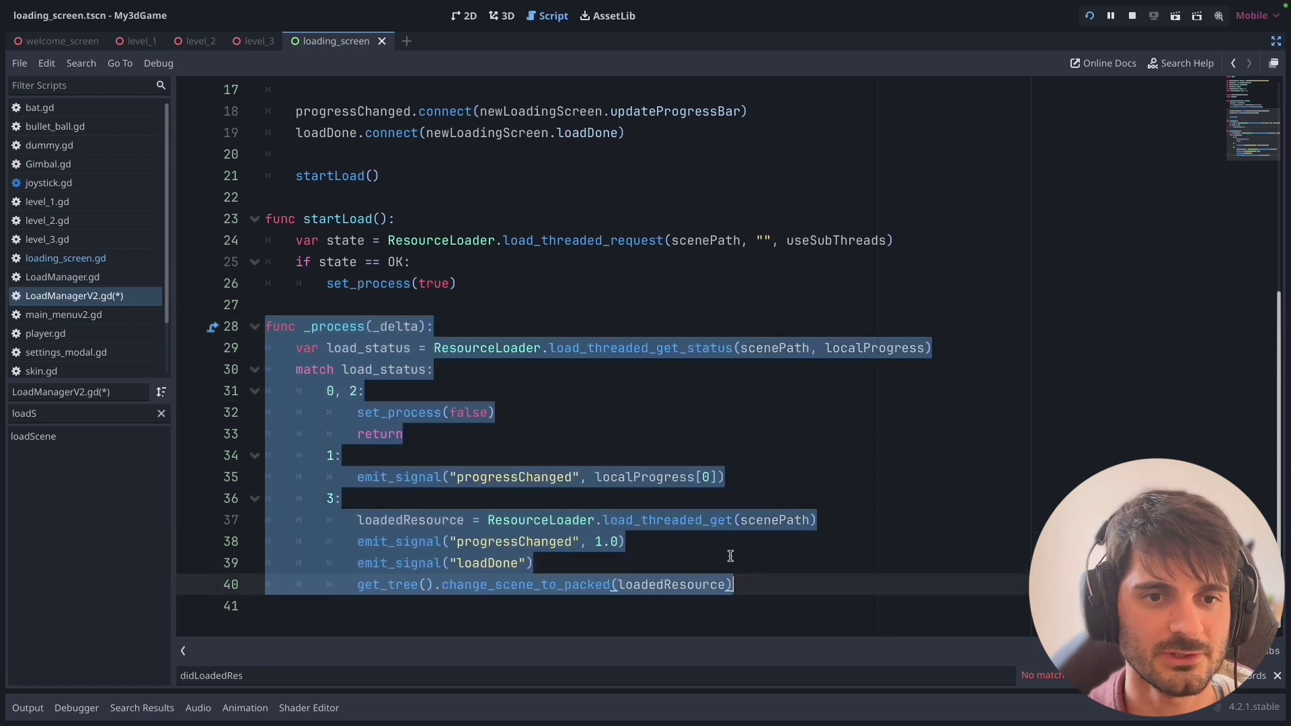
{"action": "left_click", "coordinate": [639, 418]}
{"action": "left_click_drag", "start_coordinate": [297, 348], "coordinate": [411, 349]}
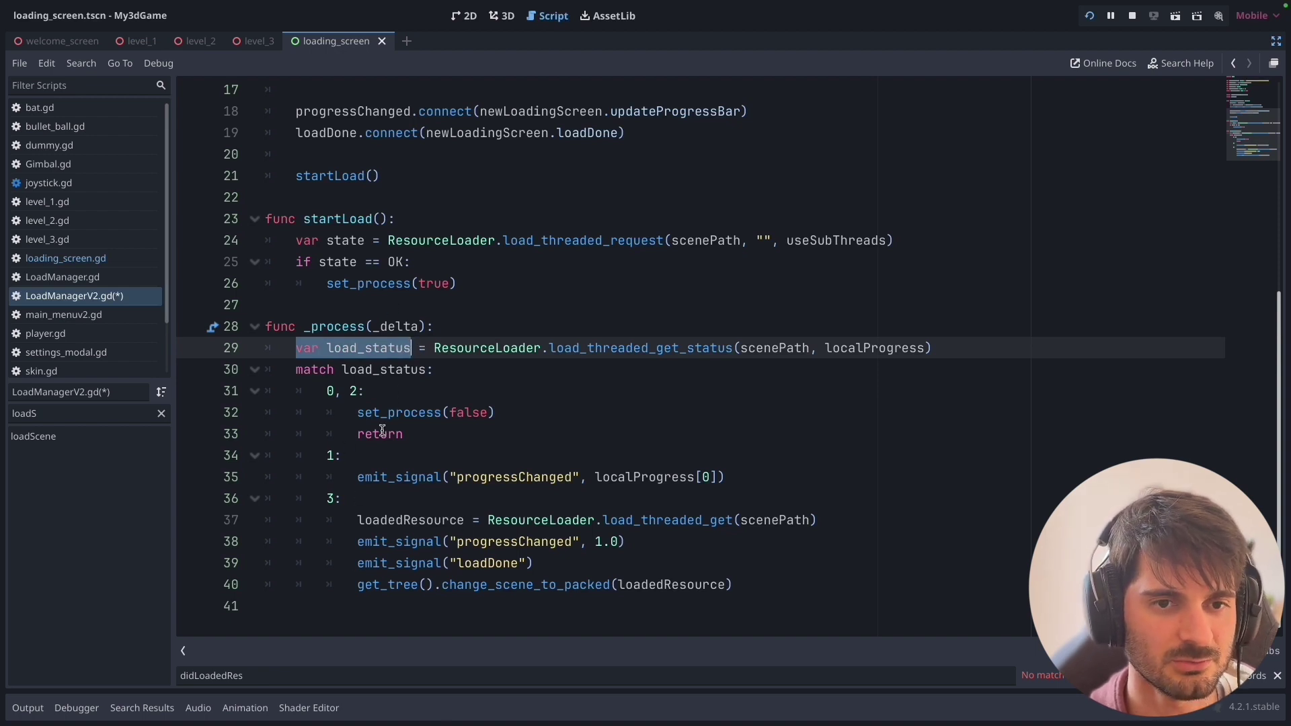
{"action": "double_click", "coordinate": [407, 328]}
{"action": "left_click", "coordinate": [406, 328]}
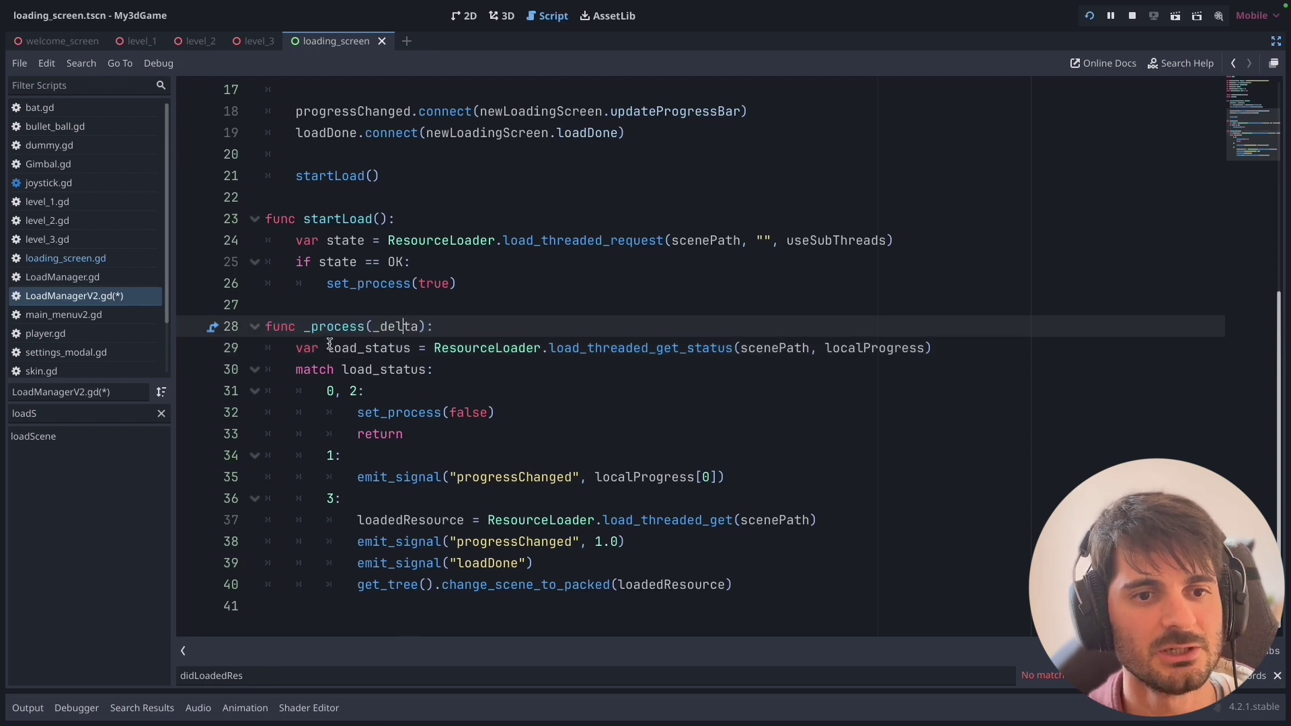
{"action": "left_click_drag", "start_coordinate": [328, 347], "coordinate": [409, 346]}
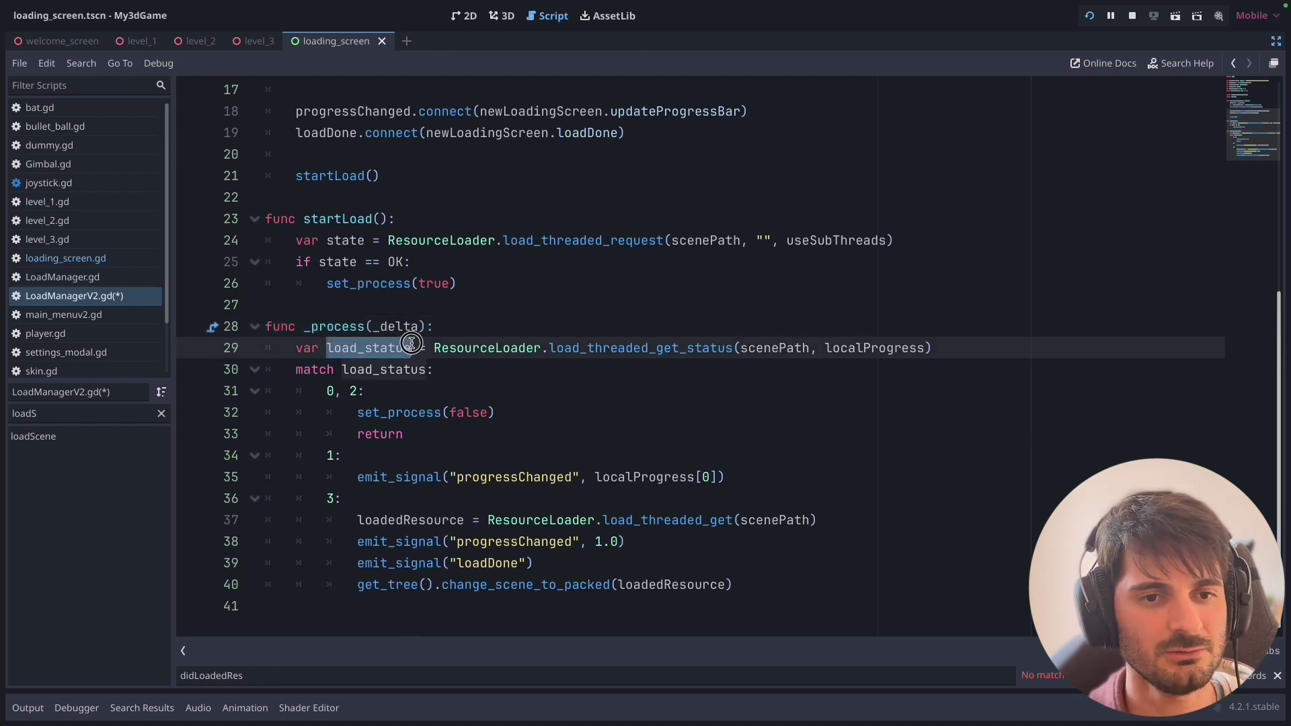
{"action": "left_click", "coordinate": [475, 329]}
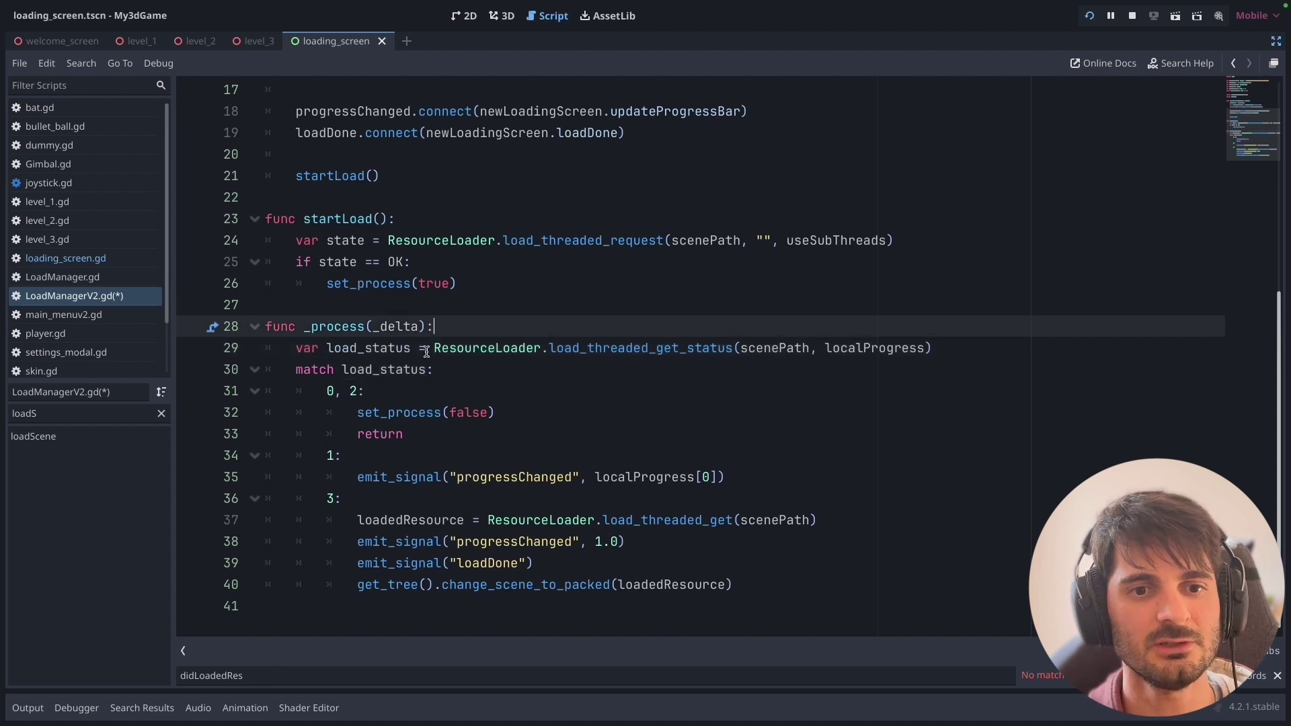
{"action": "left_click_drag", "start_coordinate": [434, 348], "coordinate": [541, 348]}
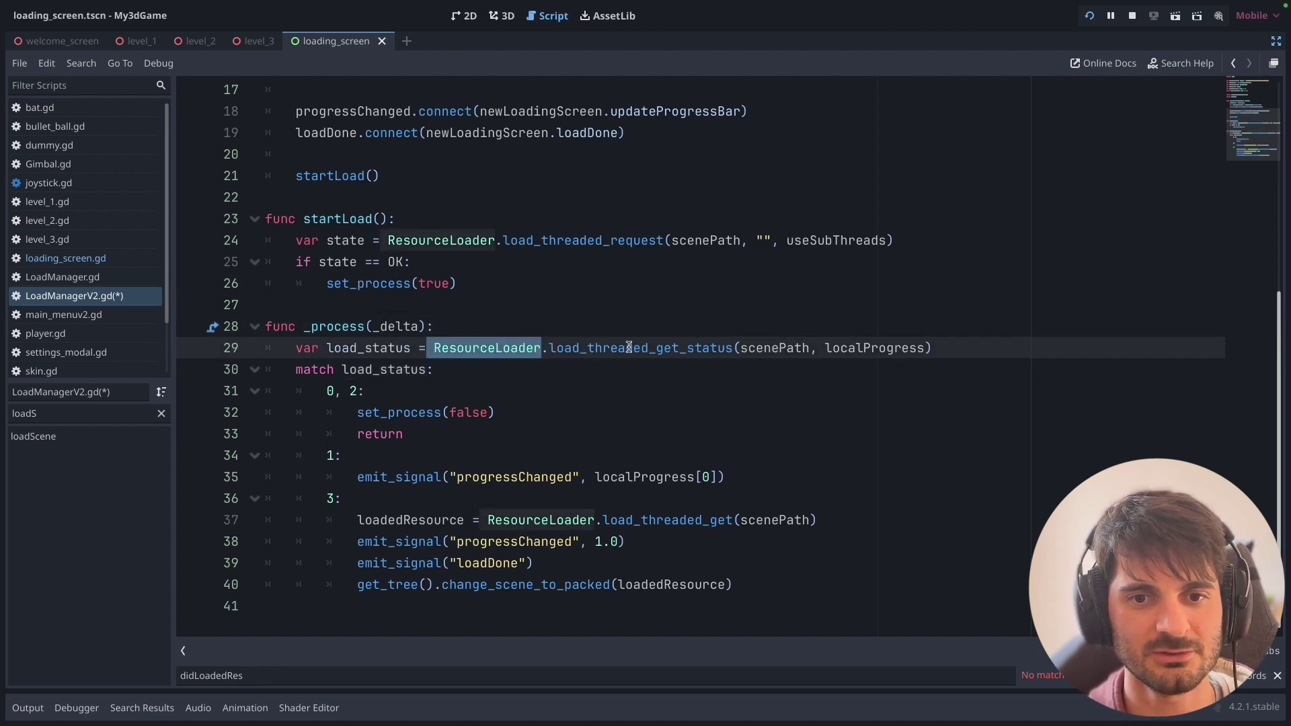
{"action": "double_click", "coordinate": [762, 350]}
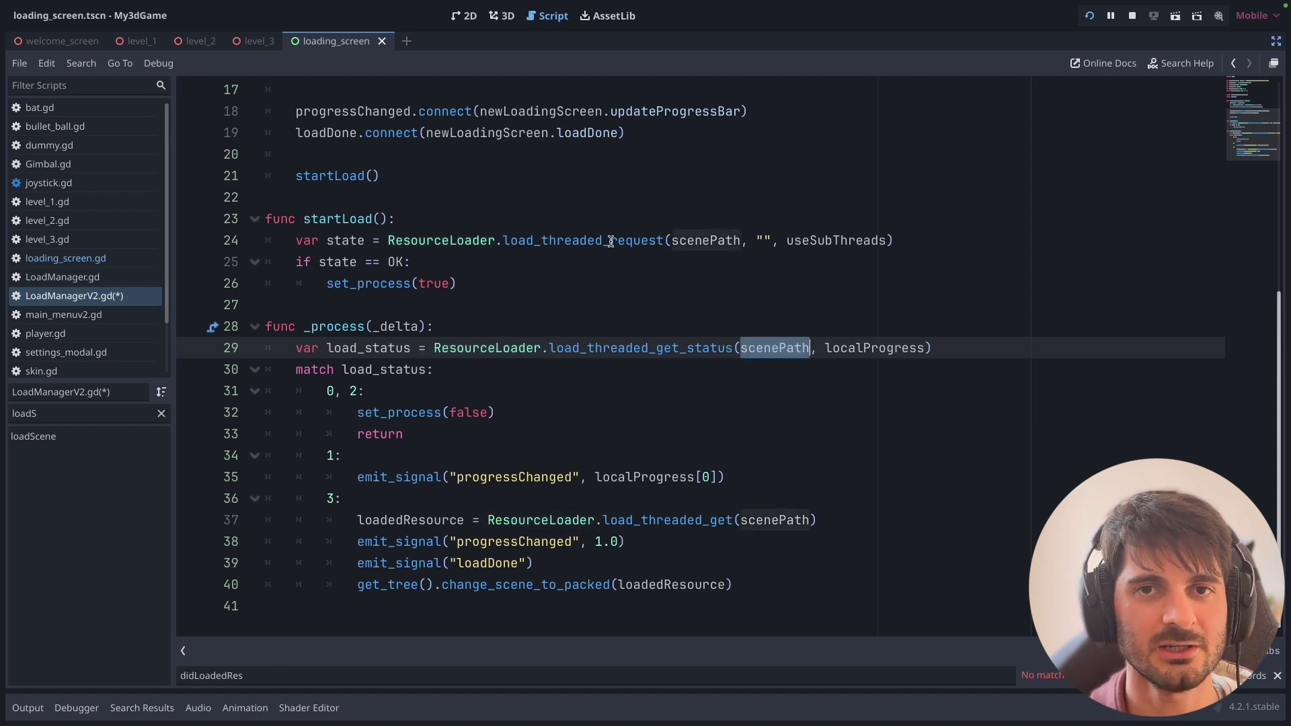
{"action": "left_click_drag", "start_coordinate": [412, 262], "coordinate": [365, 263]}
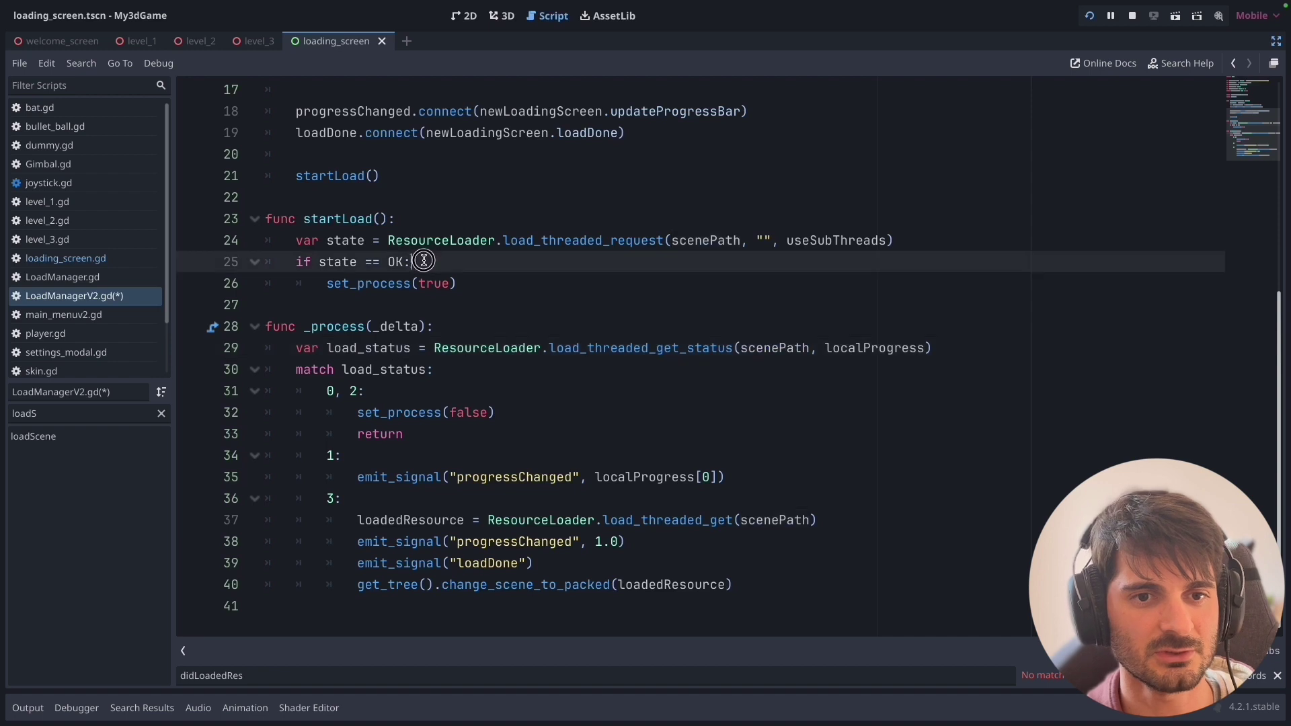
{"action": "left_click_drag", "start_coordinate": [462, 283], "coordinate": [327, 283]}
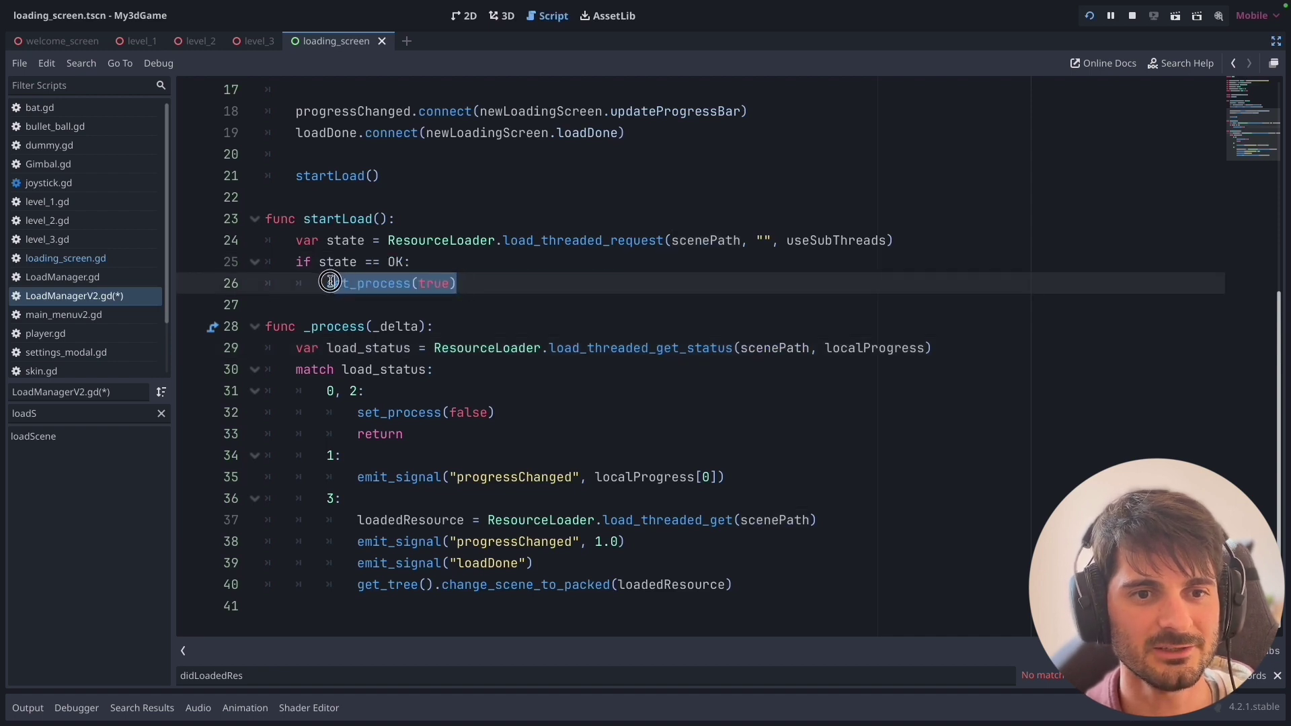
{"action": "double_click", "coordinate": [369, 348]}
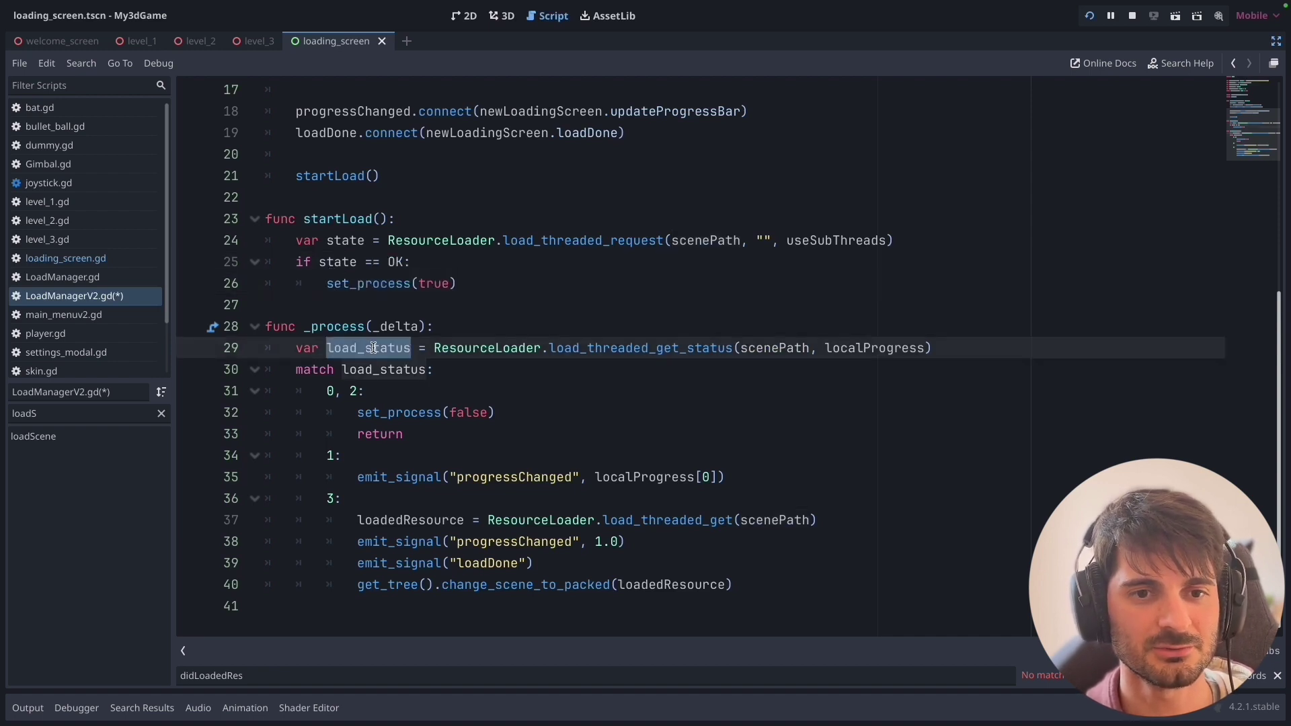
{"action": "left_click", "coordinate": [550, 348]}
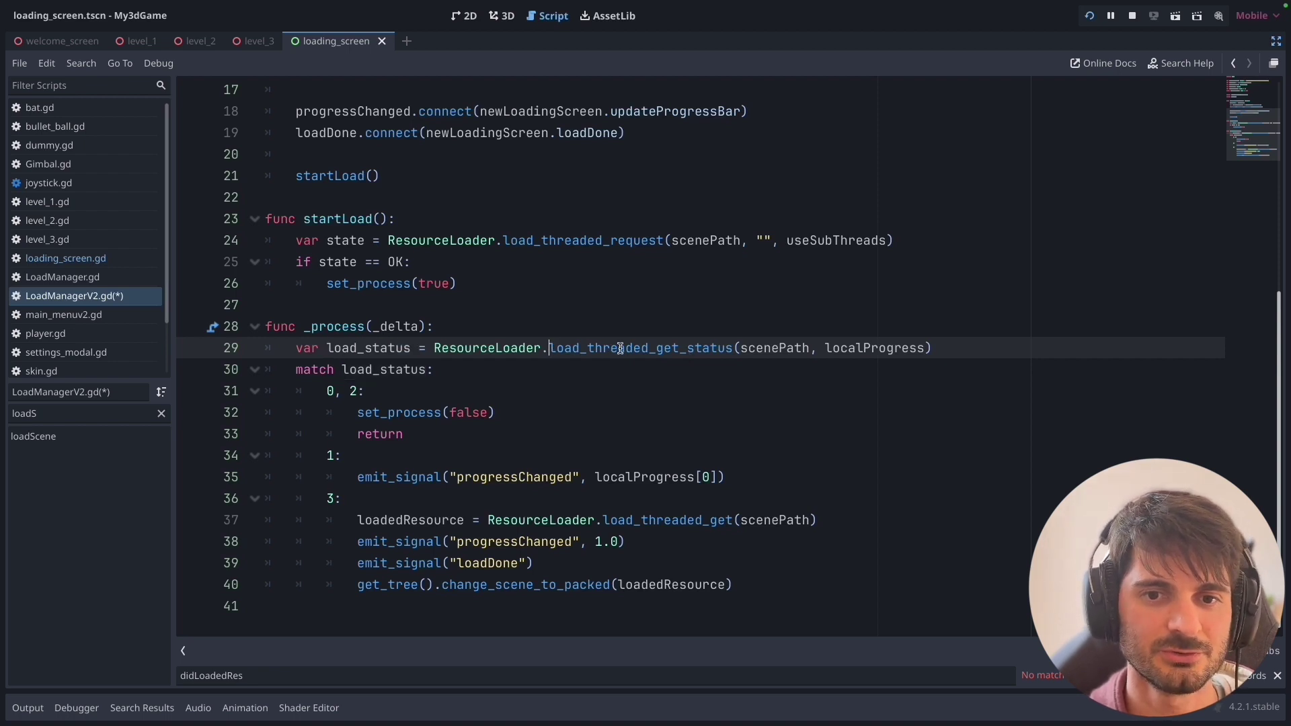
{"action": "double_click", "coordinate": [775, 348]}
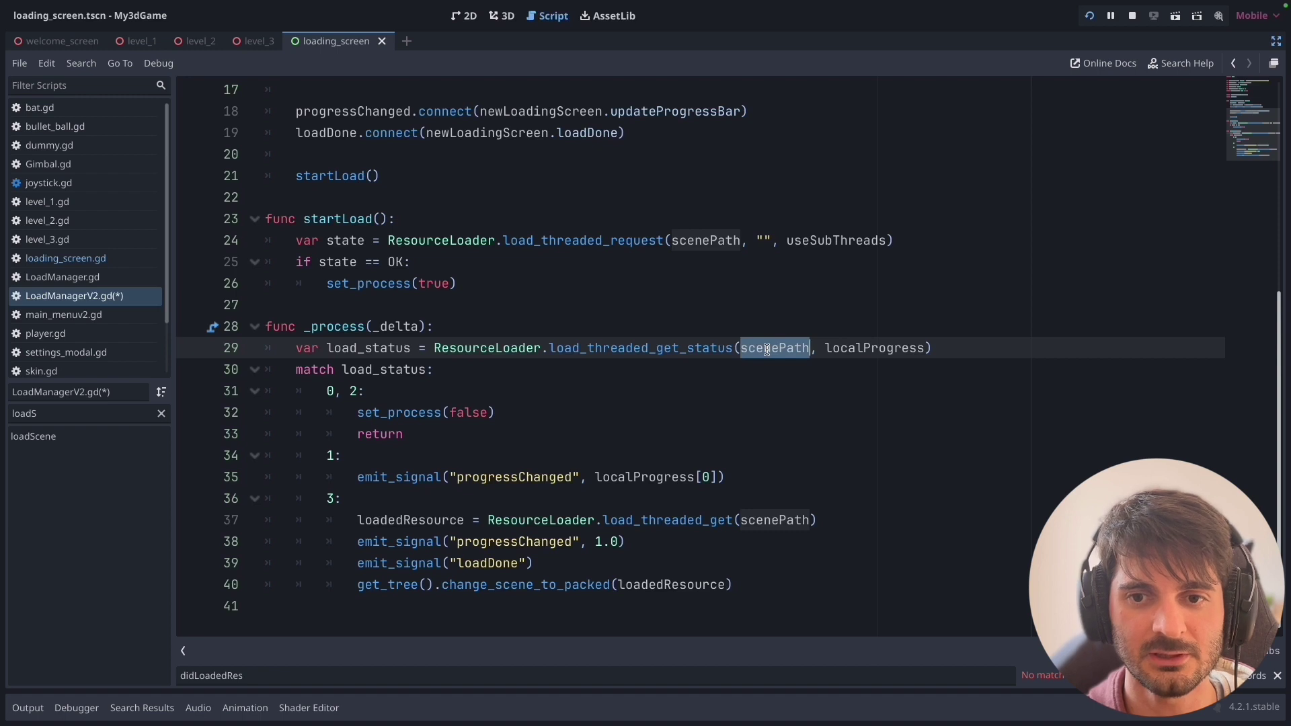
{"action": "double_click", "coordinate": [871, 348]}
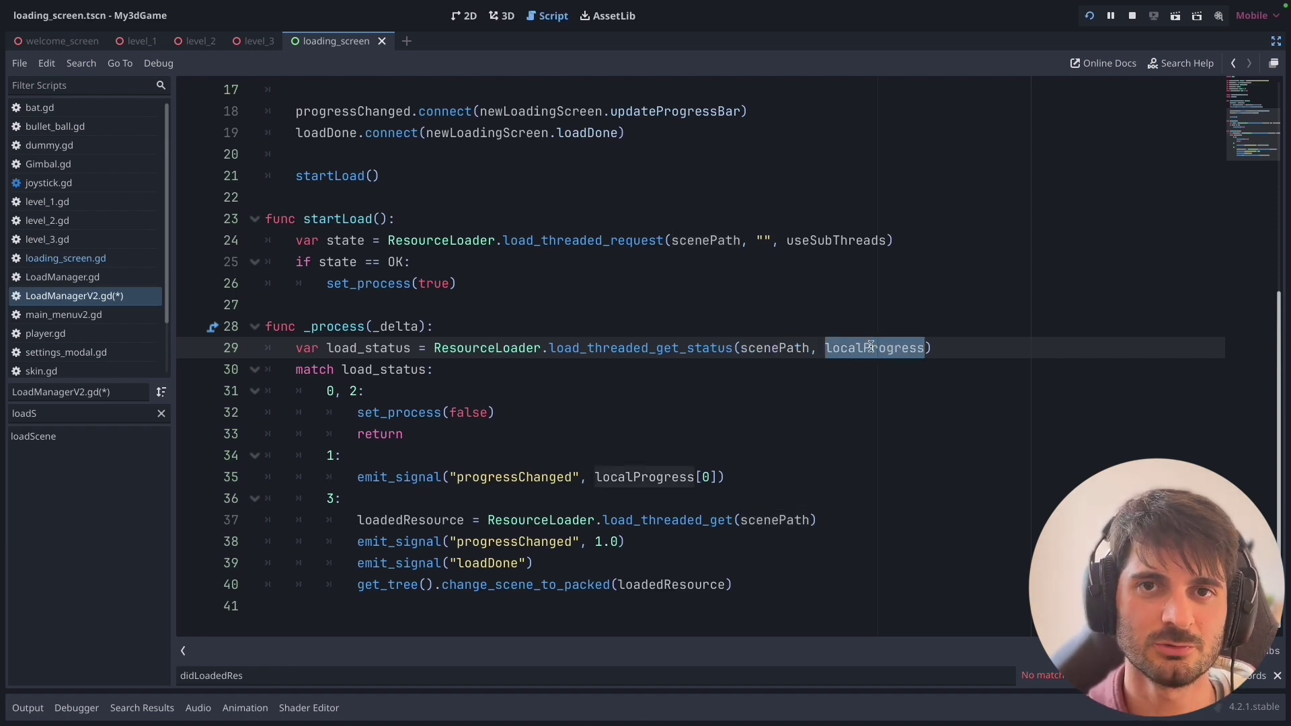
{"action": "left_click_drag", "start_coordinate": [931, 348], "coordinate": [444, 345]}
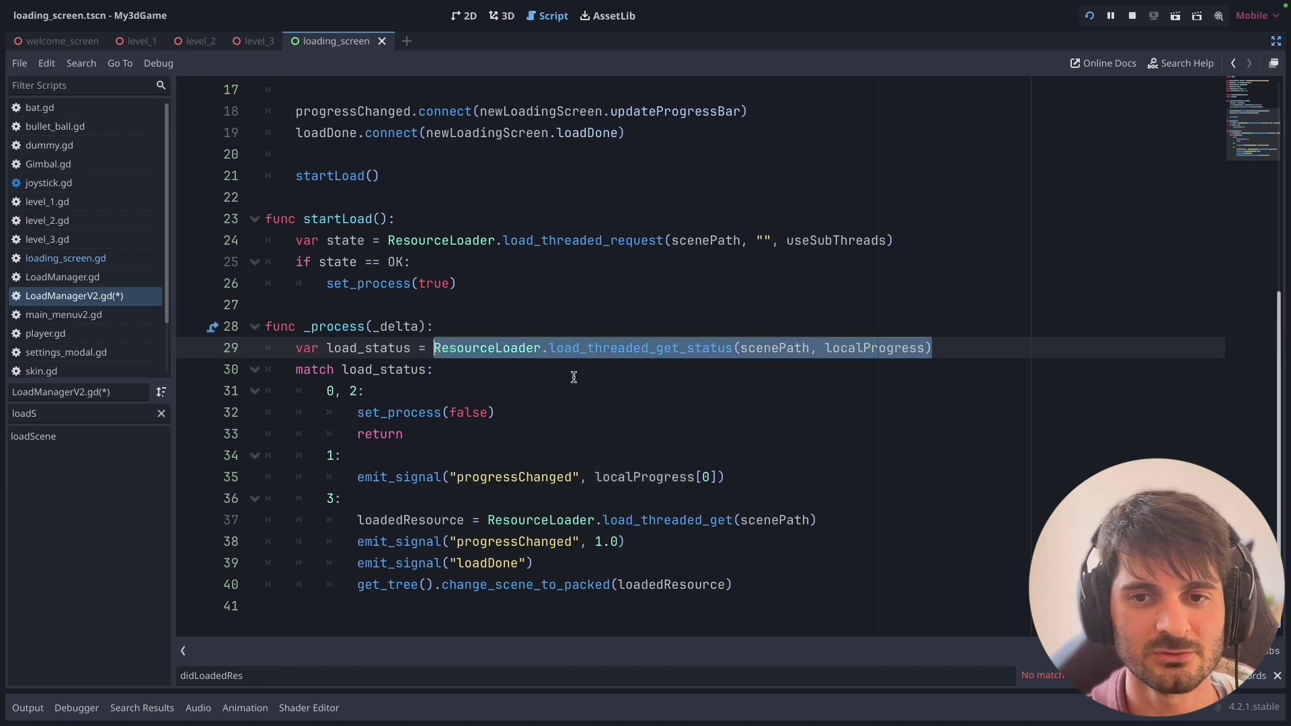
{"action": "left_click", "coordinate": [595, 366]}
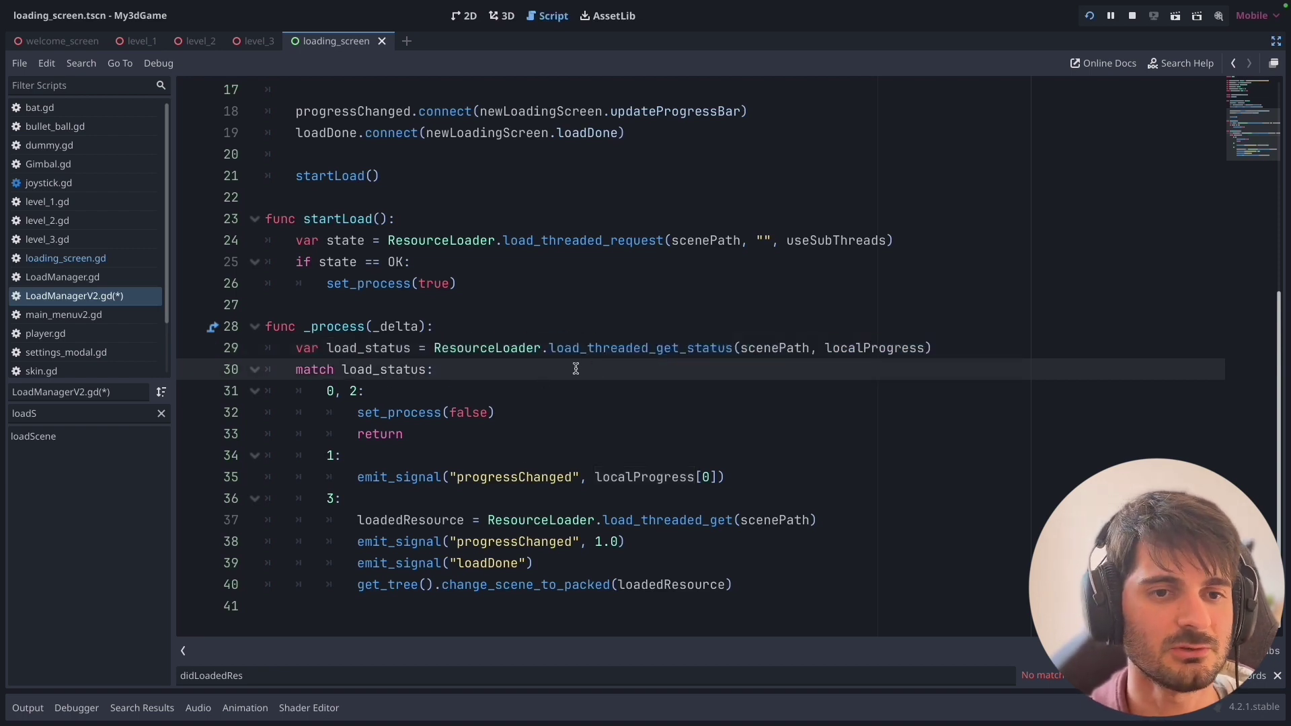
{"action": "left_click_drag", "start_coordinate": [296, 369], "coordinate": [417, 363]}
{"action": "left_click", "coordinate": [414, 348]}
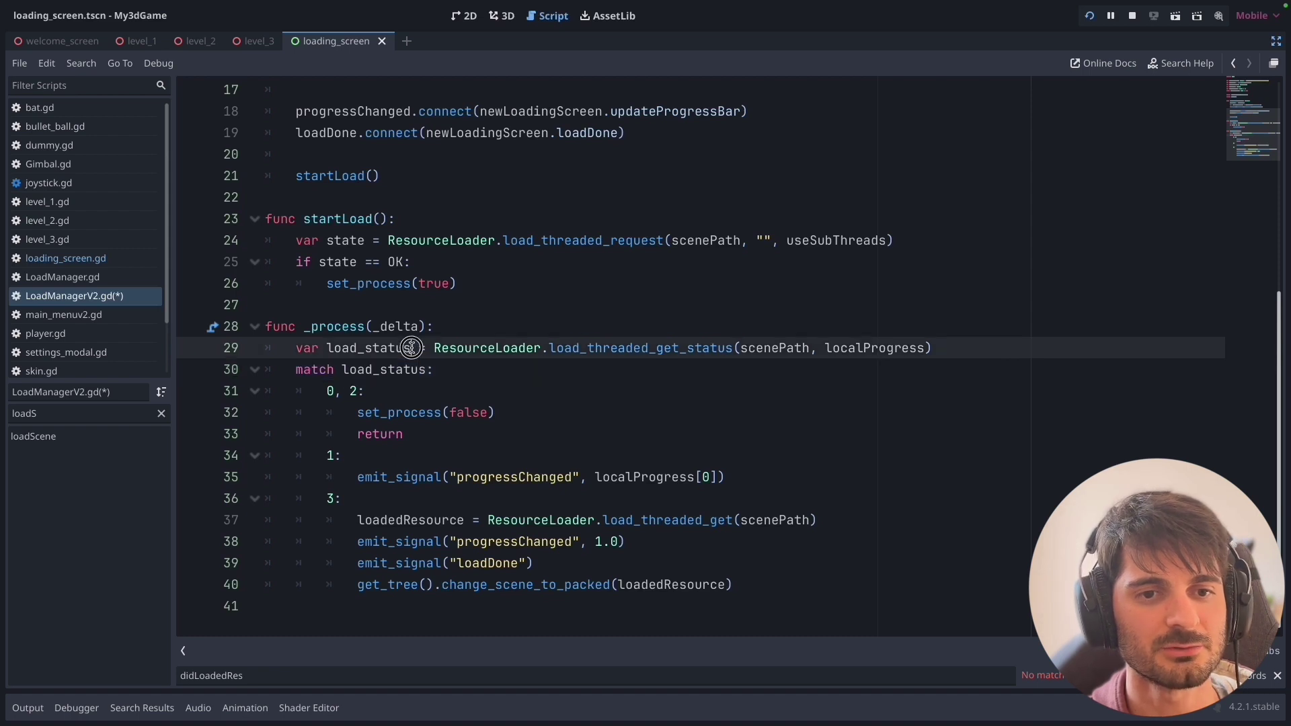
{"action": "double_click", "coordinate": [774, 349]}
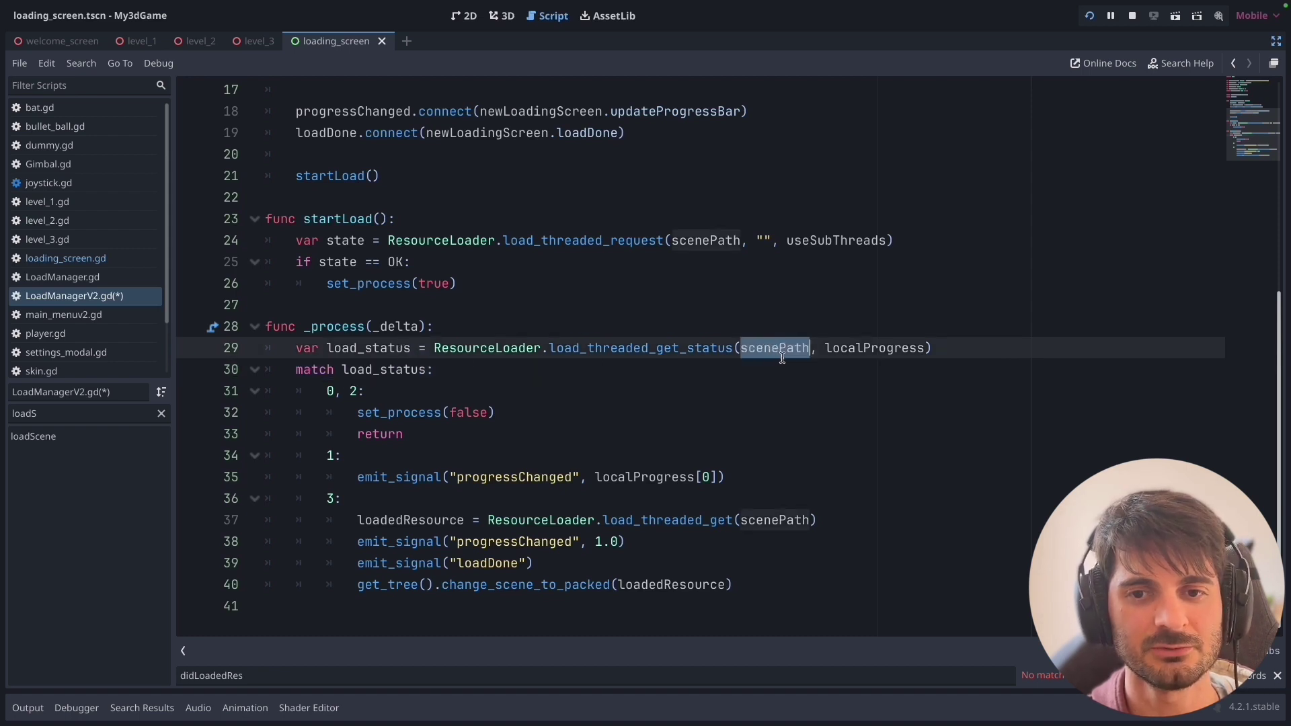
{"action": "double_click", "coordinate": [880, 349]}
{"action": "left_click", "coordinate": [305, 369]}
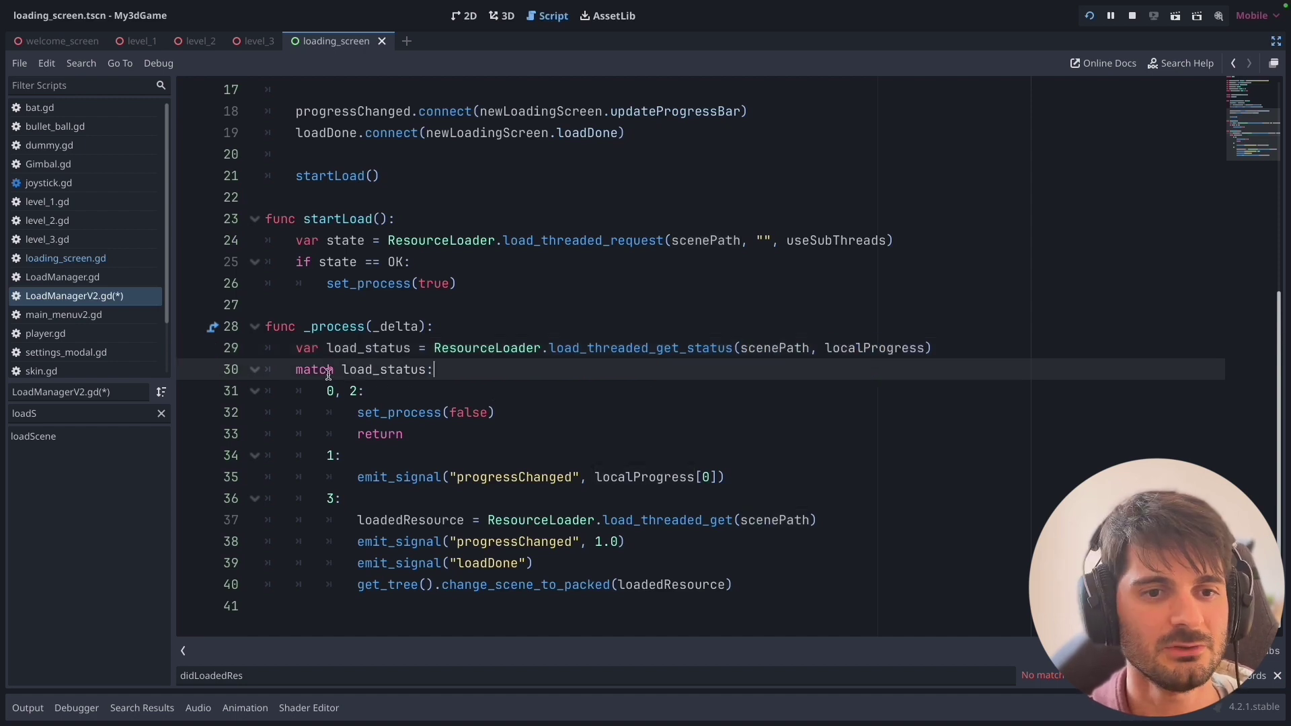
{"action": "left_click_drag", "start_coordinate": [295, 369], "coordinate": [475, 368]}
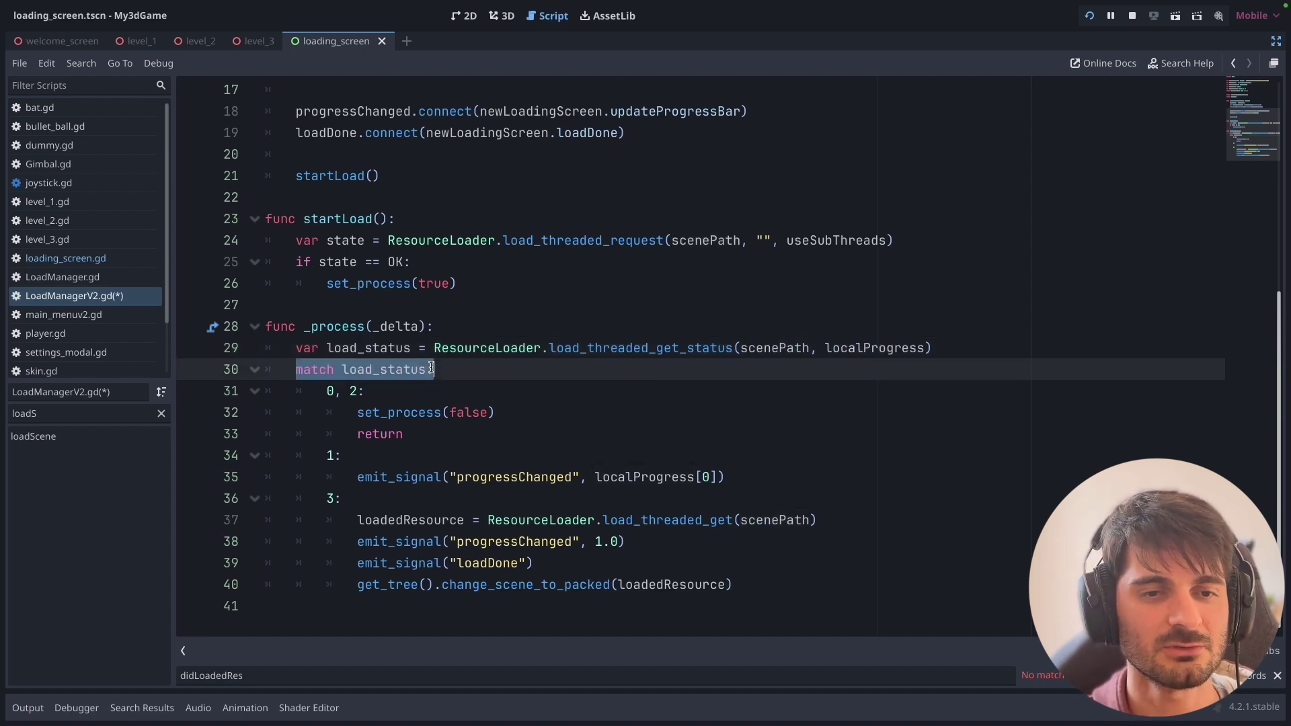
{"action": "left_click", "coordinate": [395, 370]}
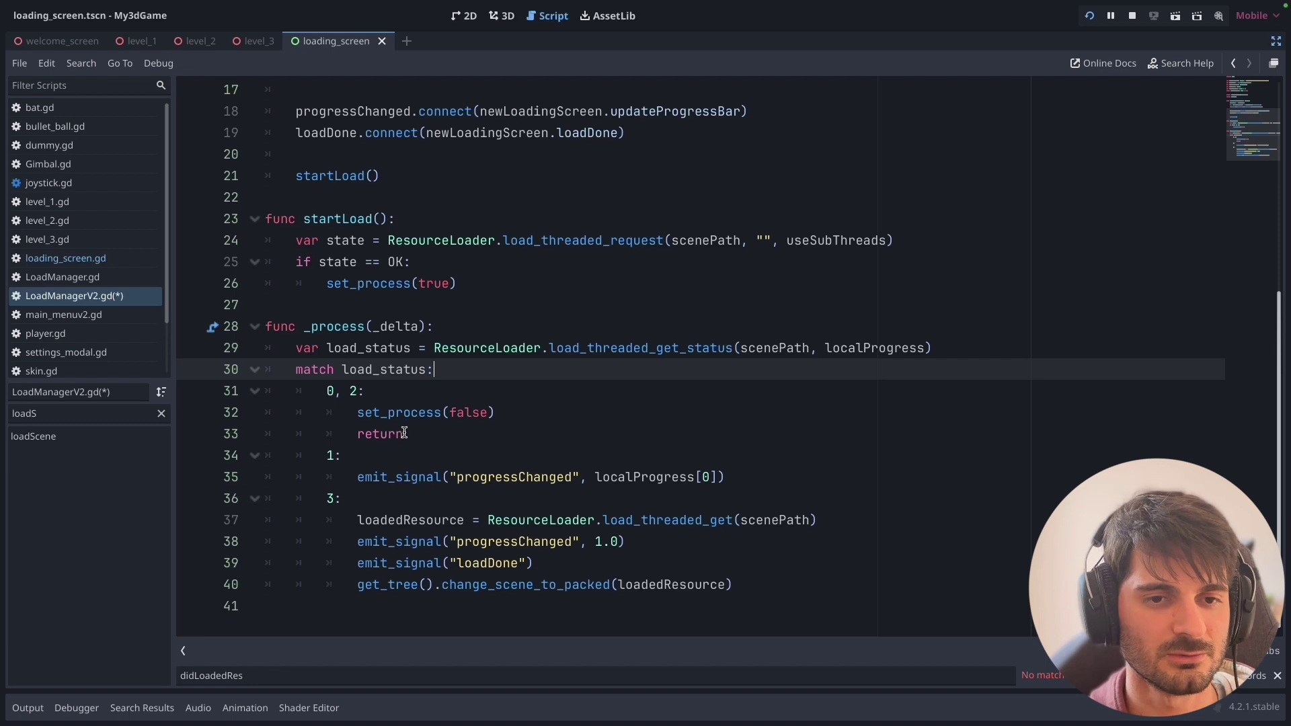
{"action": "left_click_drag", "start_coordinate": [358, 412], "coordinate": [495, 411]}
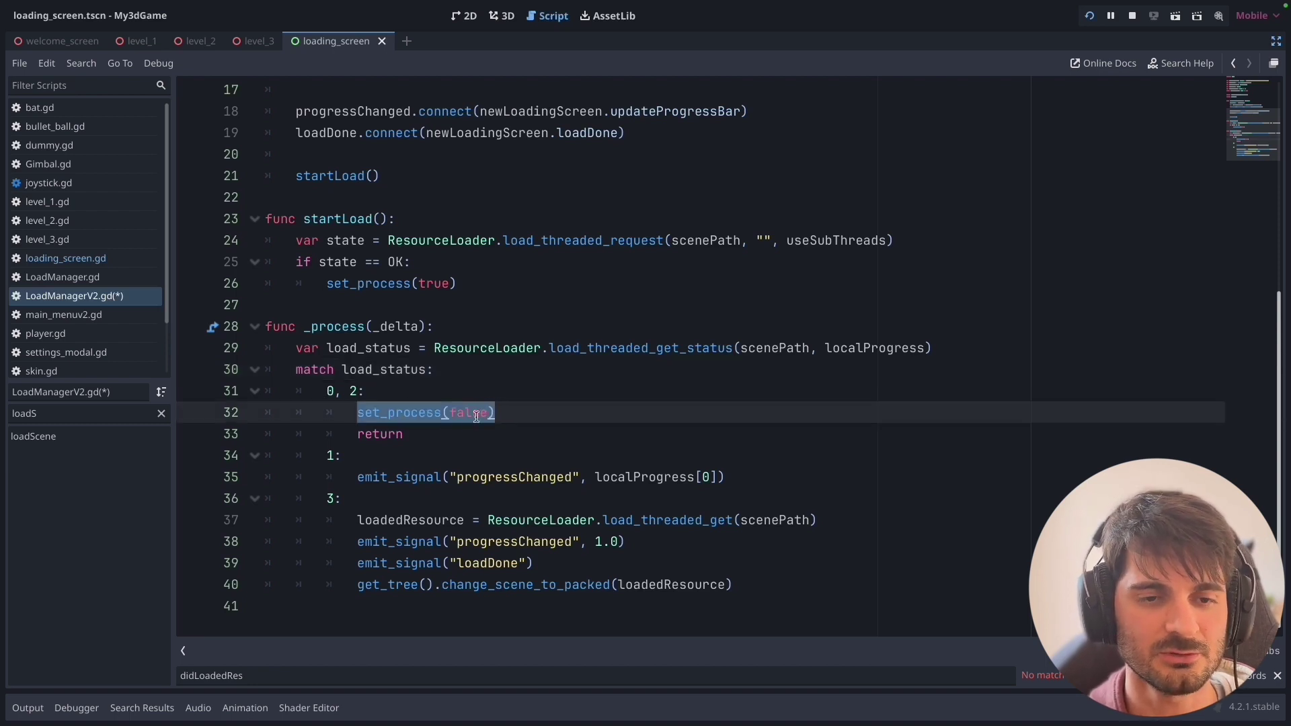
{"action": "double_click", "coordinate": [417, 431]}
{"action": "double_click", "coordinate": [367, 375]}
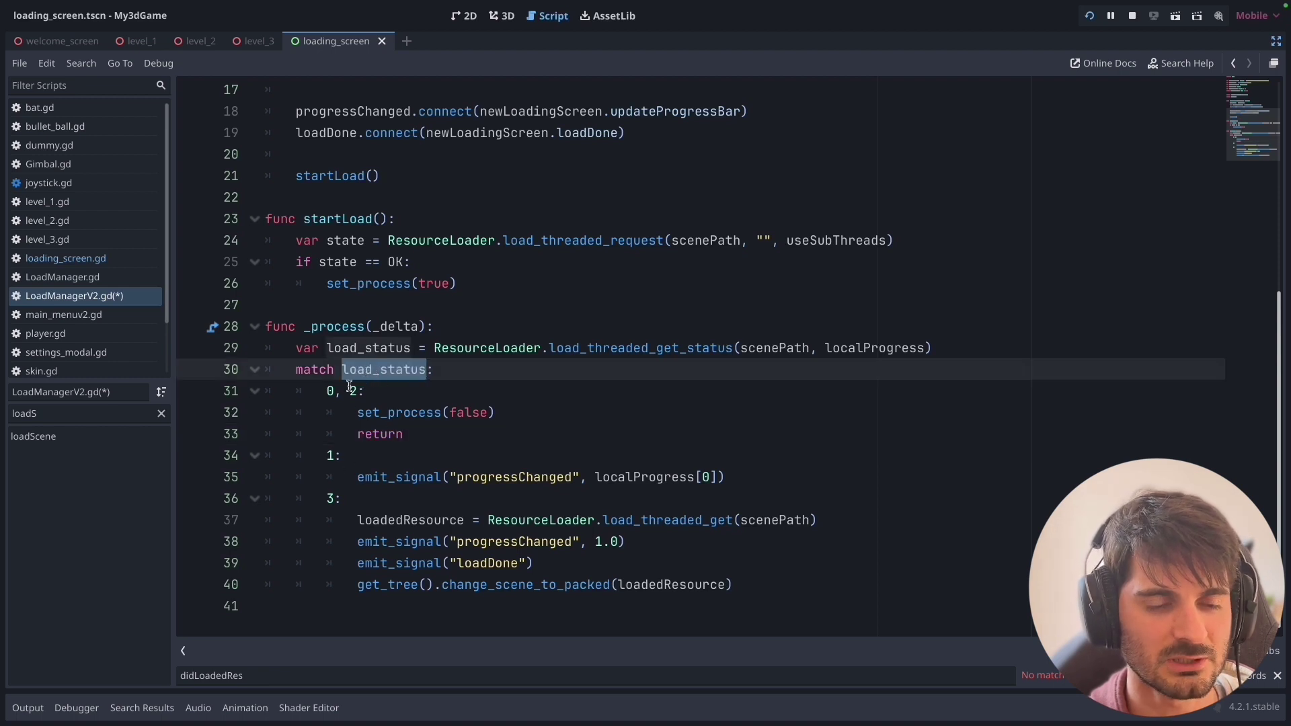
{"action": "double_click", "coordinate": [531, 477]}
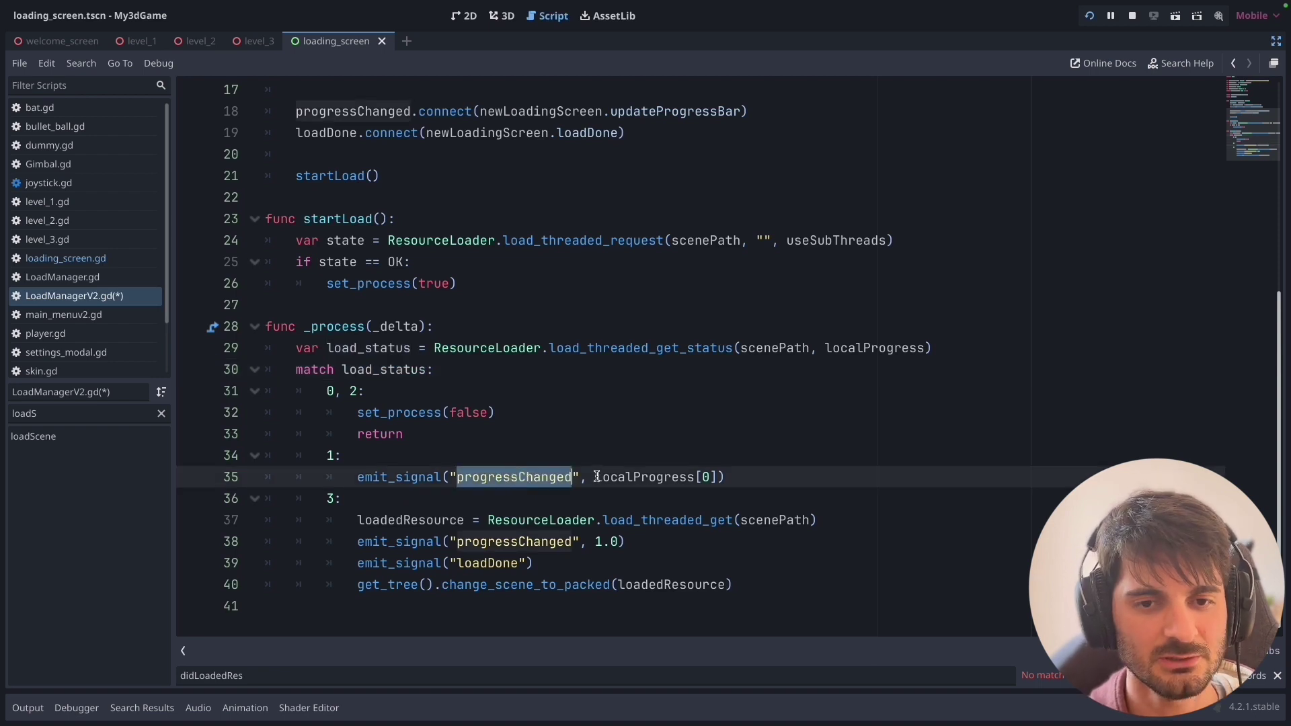
{"action": "left_click_drag", "start_coordinate": [597, 477], "coordinate": [721, 472]}
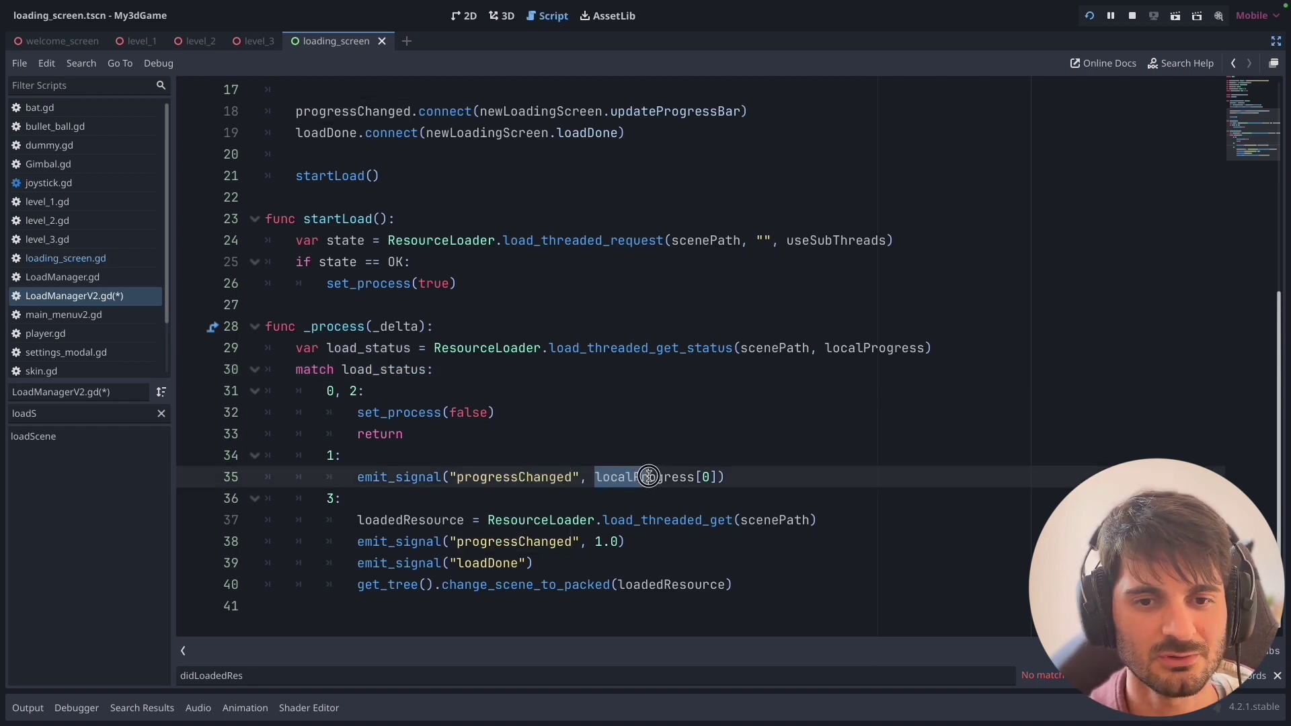
{"action": "left_click", "coordinate": [718, 475]}
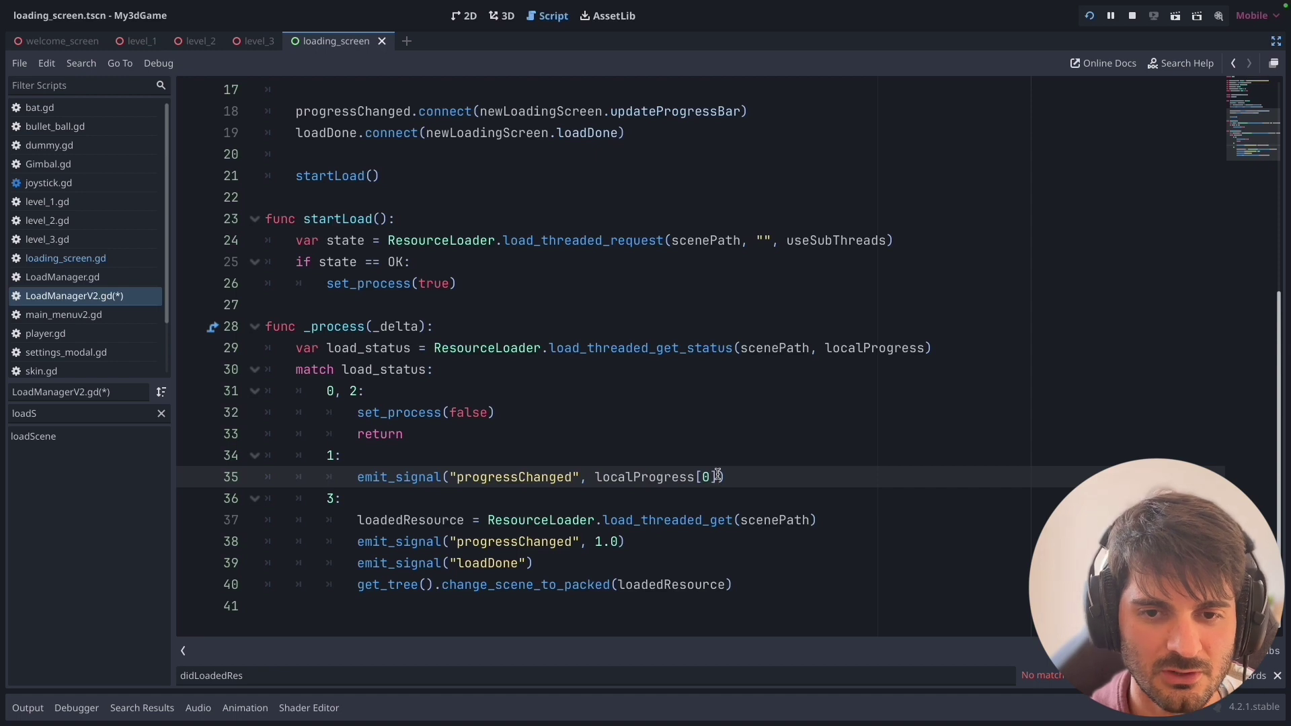
{"action": "left_click_drag", "start_coordinate": [718, 477], "coordinate": [695, 476]}
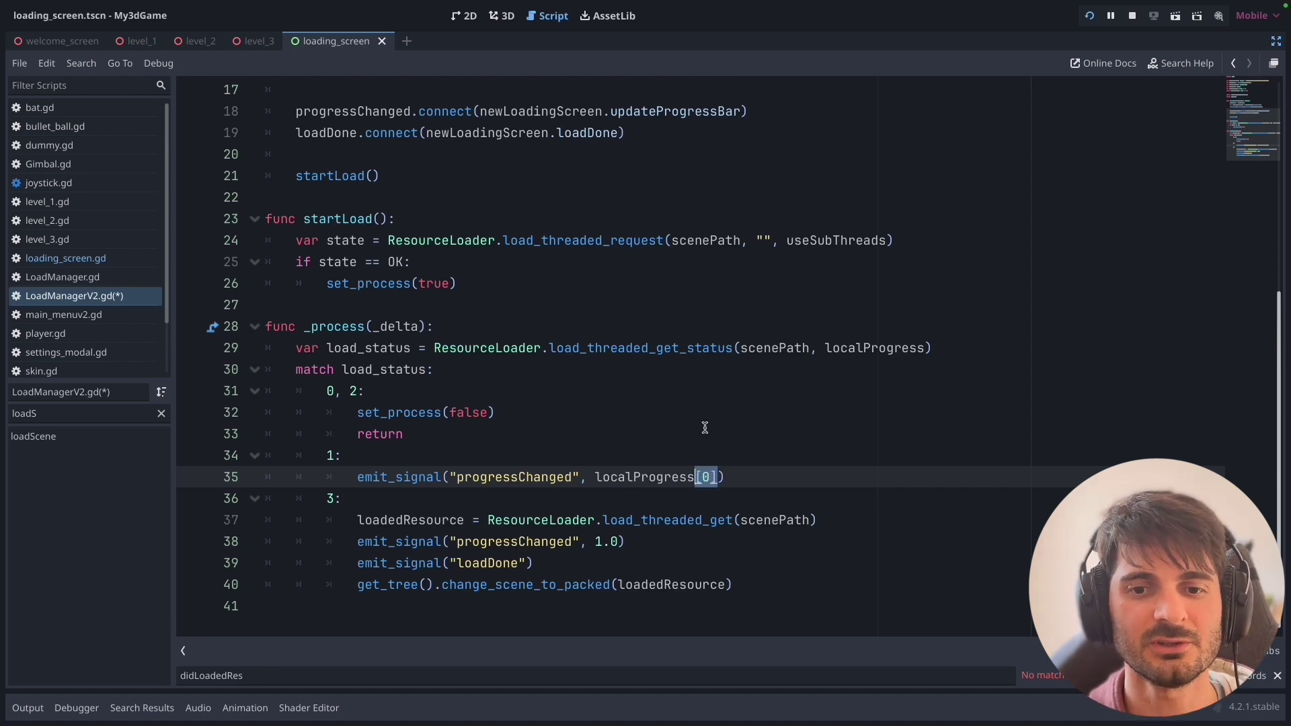
{"action": "left_click", "coordinate": [717, 476]}
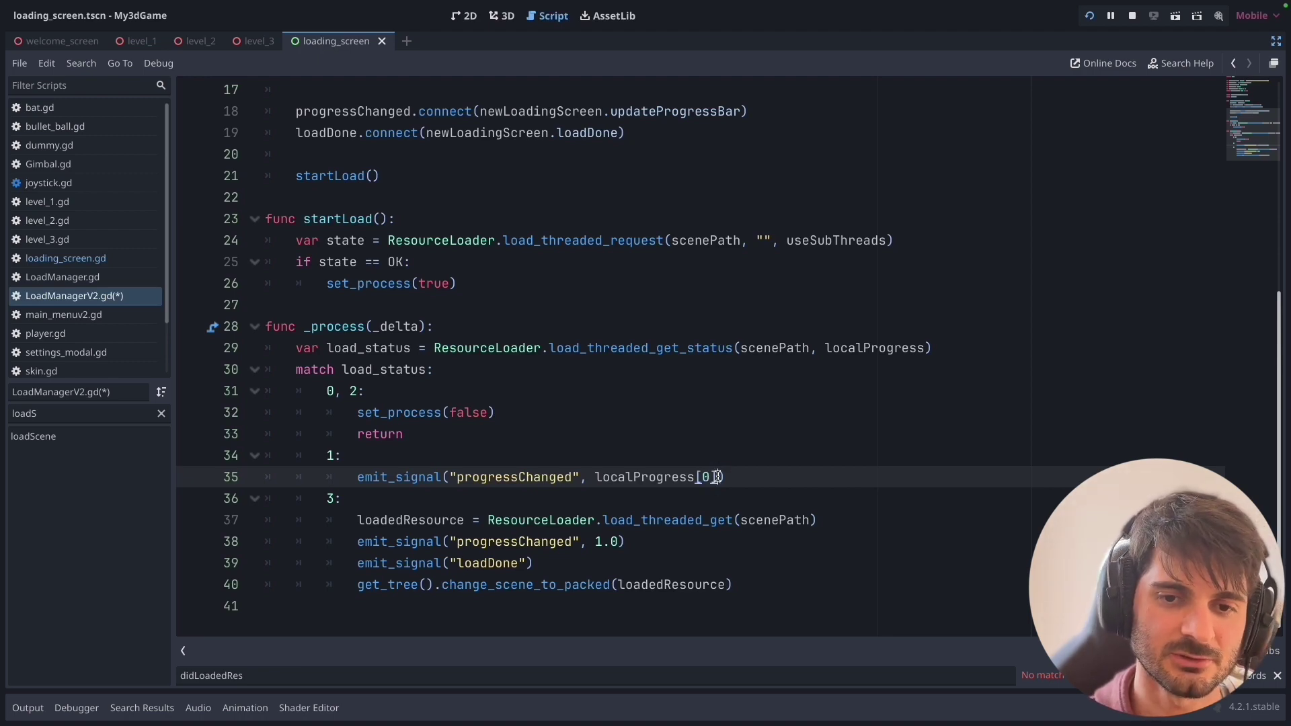
{"action": "left_click", "coordinate": [596, 477], "text": "shift"}
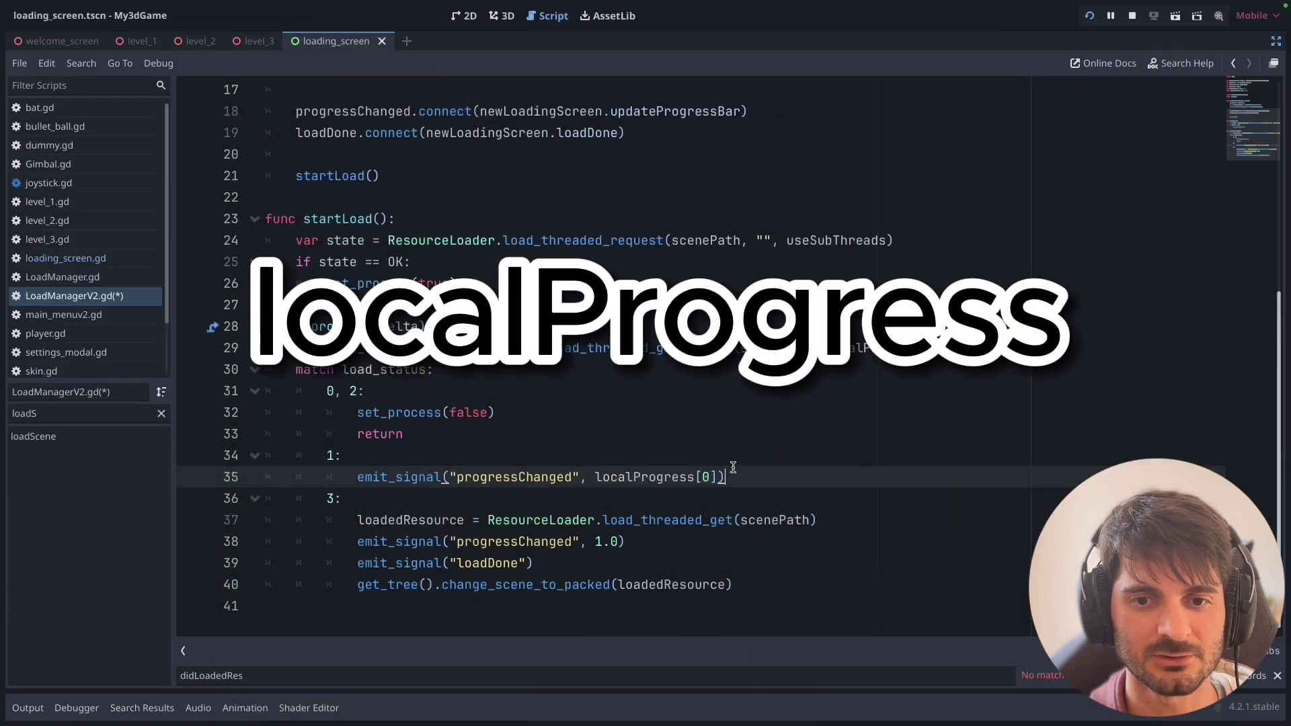
{"action": "double_click", "coordinate": [496, 477]}
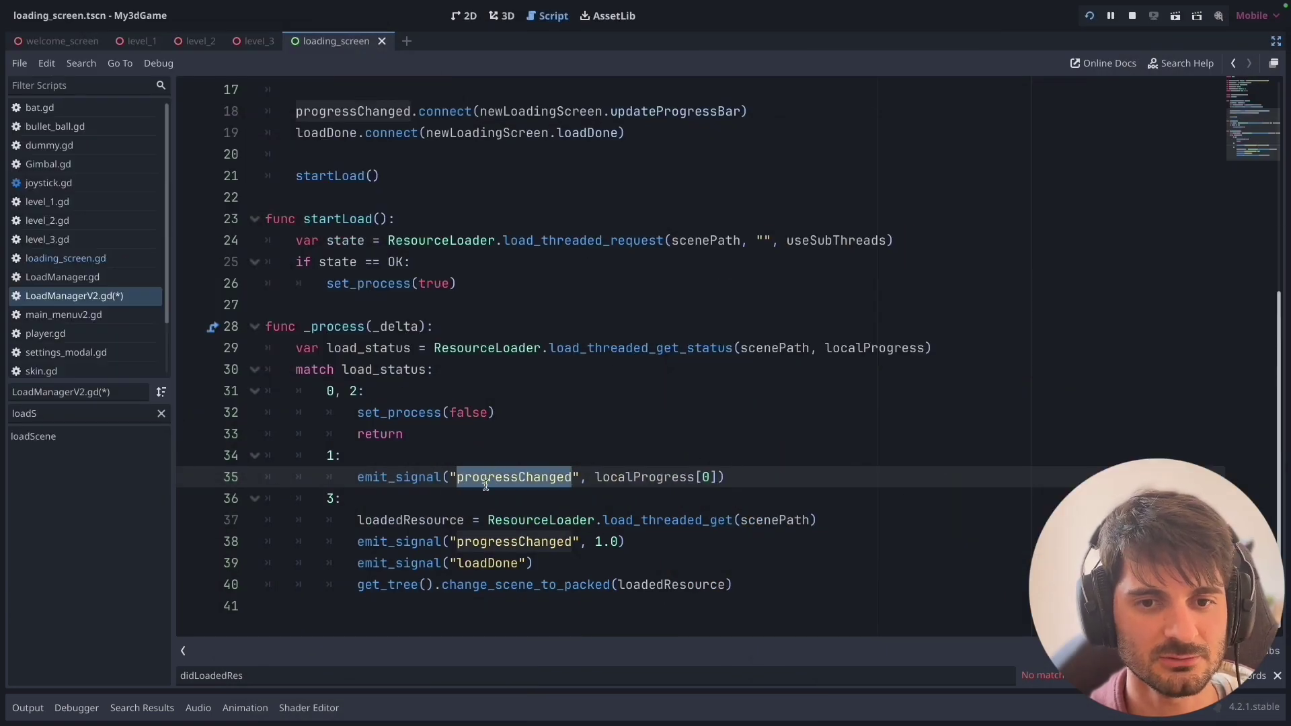
{"action": "left_click_drag", "start_coordinate": [724, 477], "coordinate": [357, 477]}
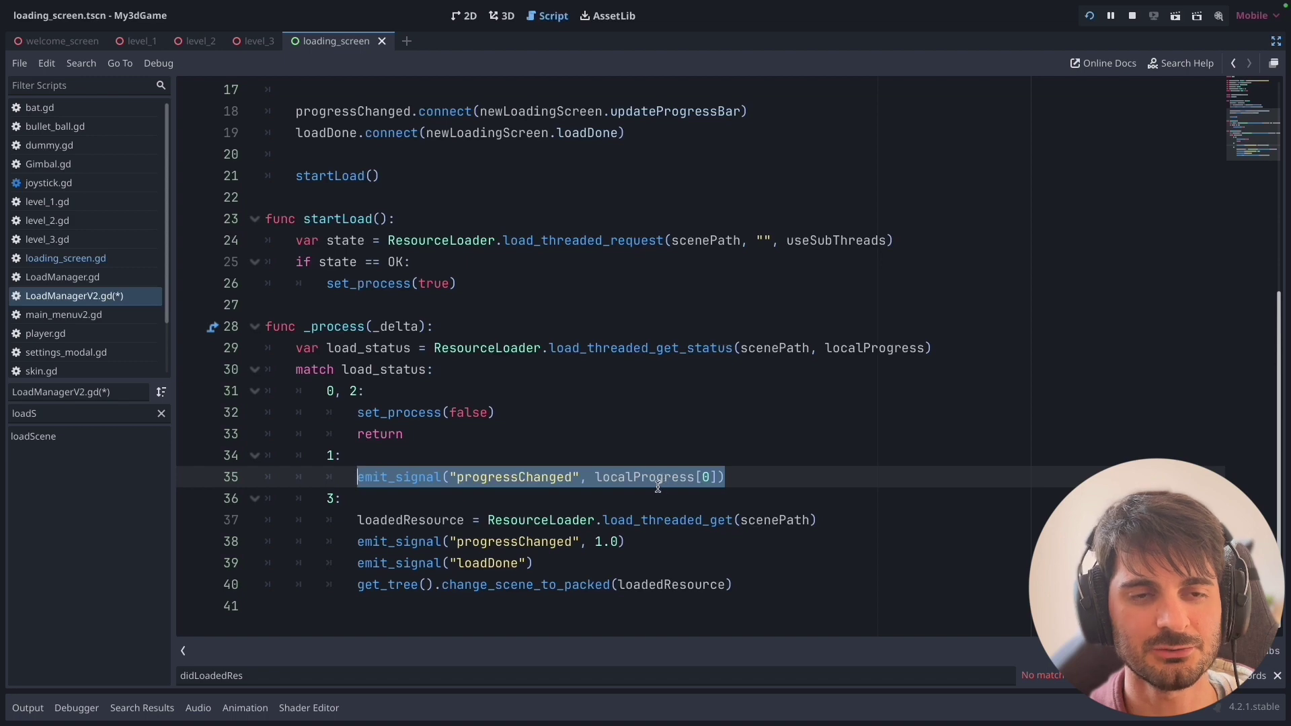
{"action": "scroll", "coordinate": [658, 485], "scroll_direction": "up", "scroll_amount": 5}
{"action": "left_click_drag", "start_coordinate": [508, 285], "coordinate": [263, 284]}
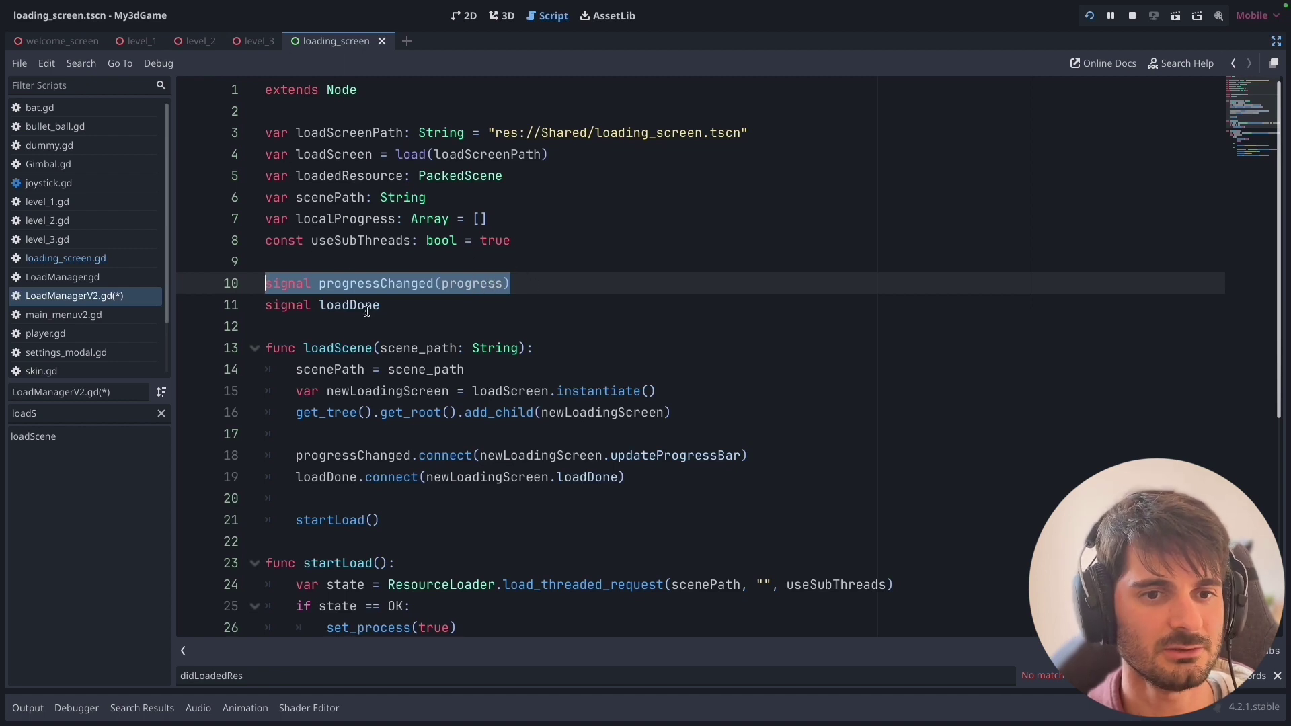
{"action": "left_click_drag", "start_coordinate": [293, 458], "coordinate": [754, 454]}
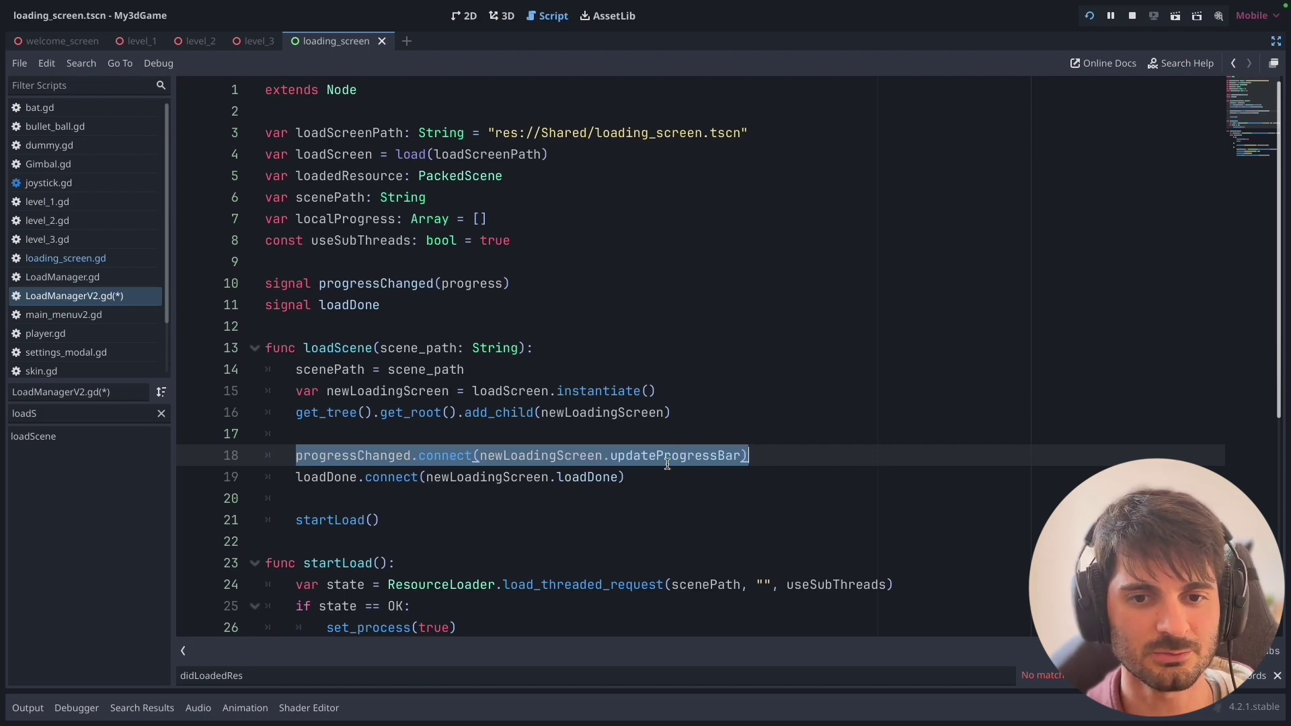
{"action": "left_click", "coordinate": [598, 457]}
{"action": "scroll", "coordinate": [522, 464], "scroll_direction": "down", "scroll_amount": 5}
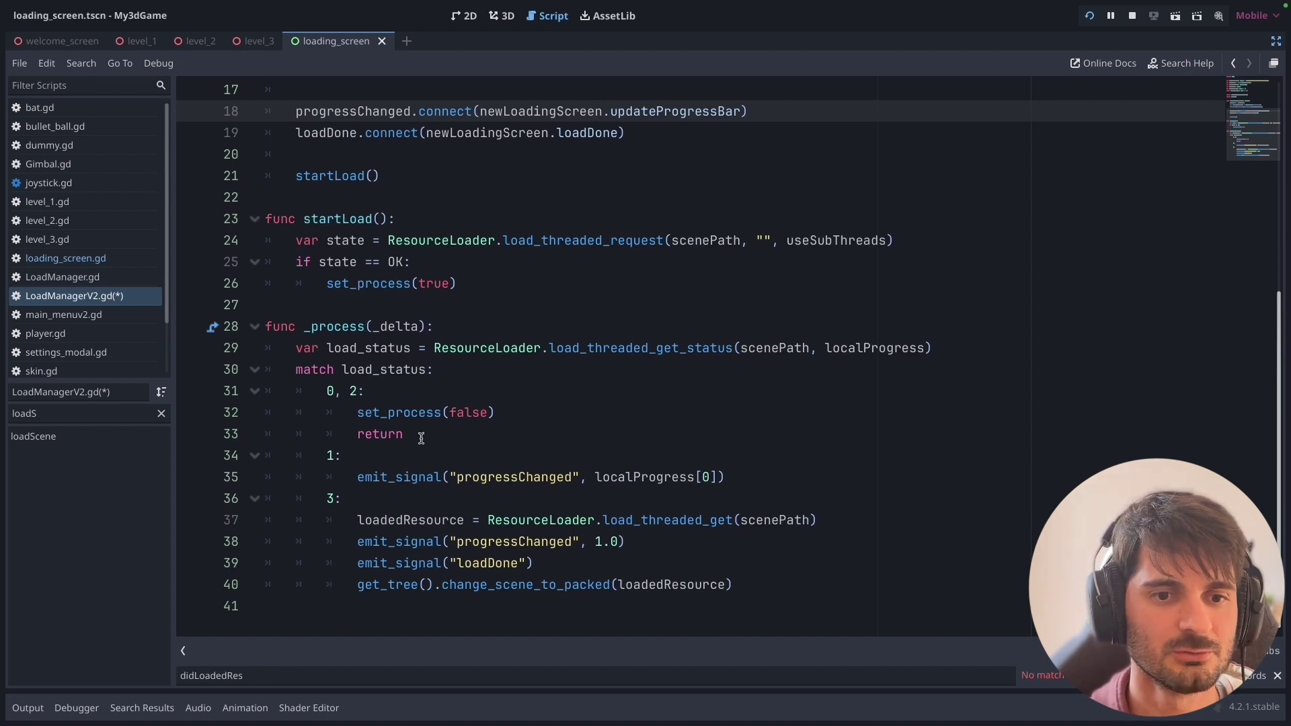
{"action": "left_click_drag", "start_coordinate": [357, 477], "coordinate": [727, 474]}
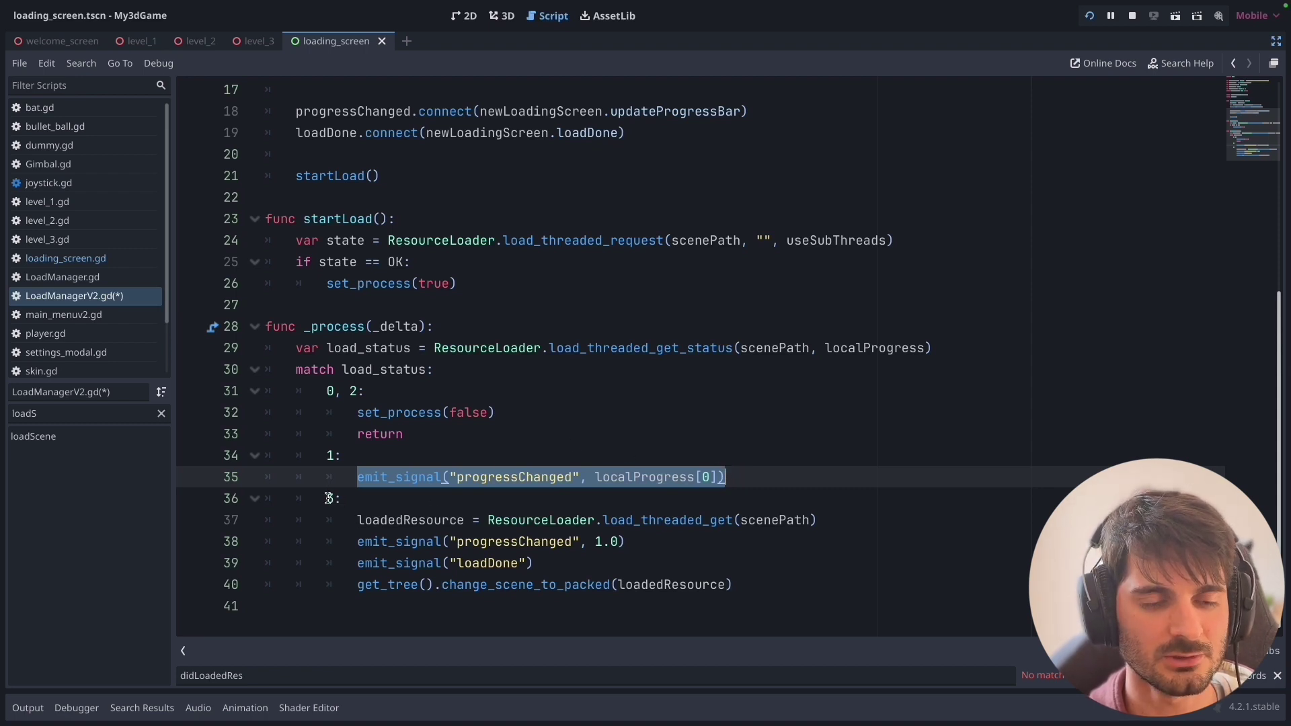
{"action": "left_click_drag", "start_coordinate": [327, 498], "coordinate": [343, 498]}
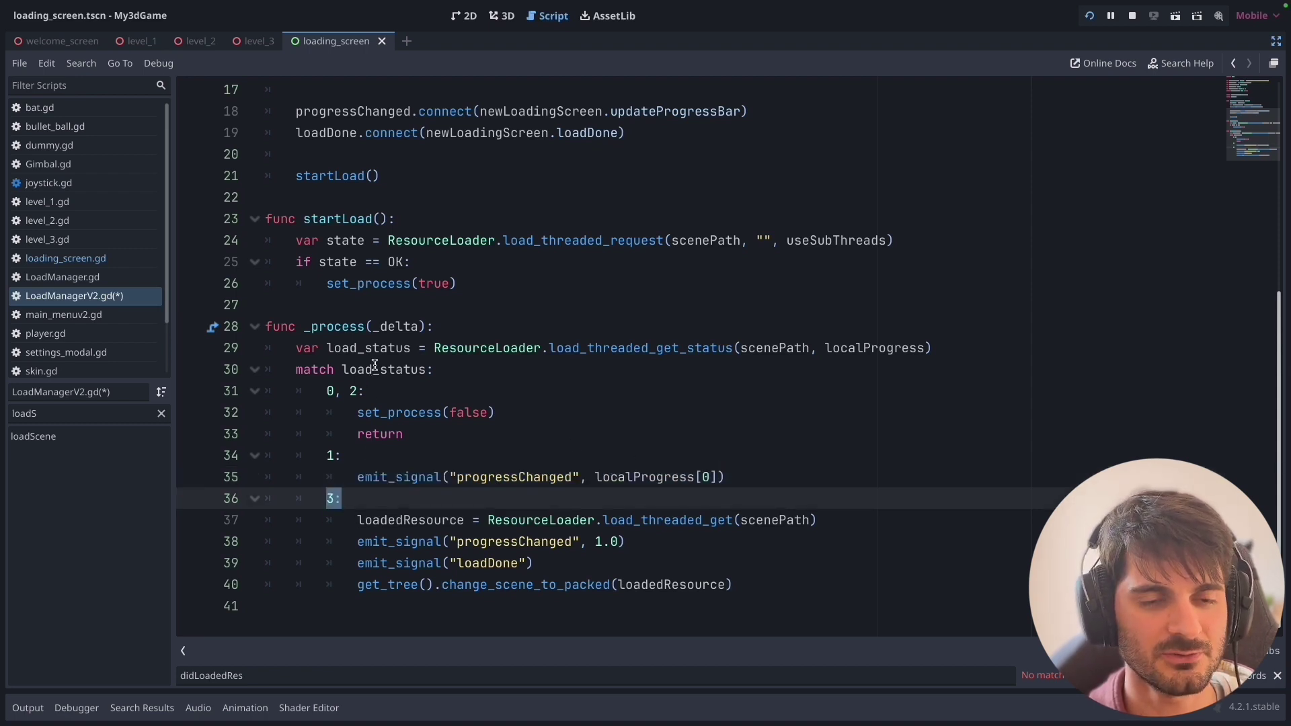
- Review load_status and the finished-loading block's load_threaded_get(scenePath) call on line 37
{"action": "double_click", "coordinate": [375, 369]}
{"action": "left_click", "coordinate": [341, 500]}
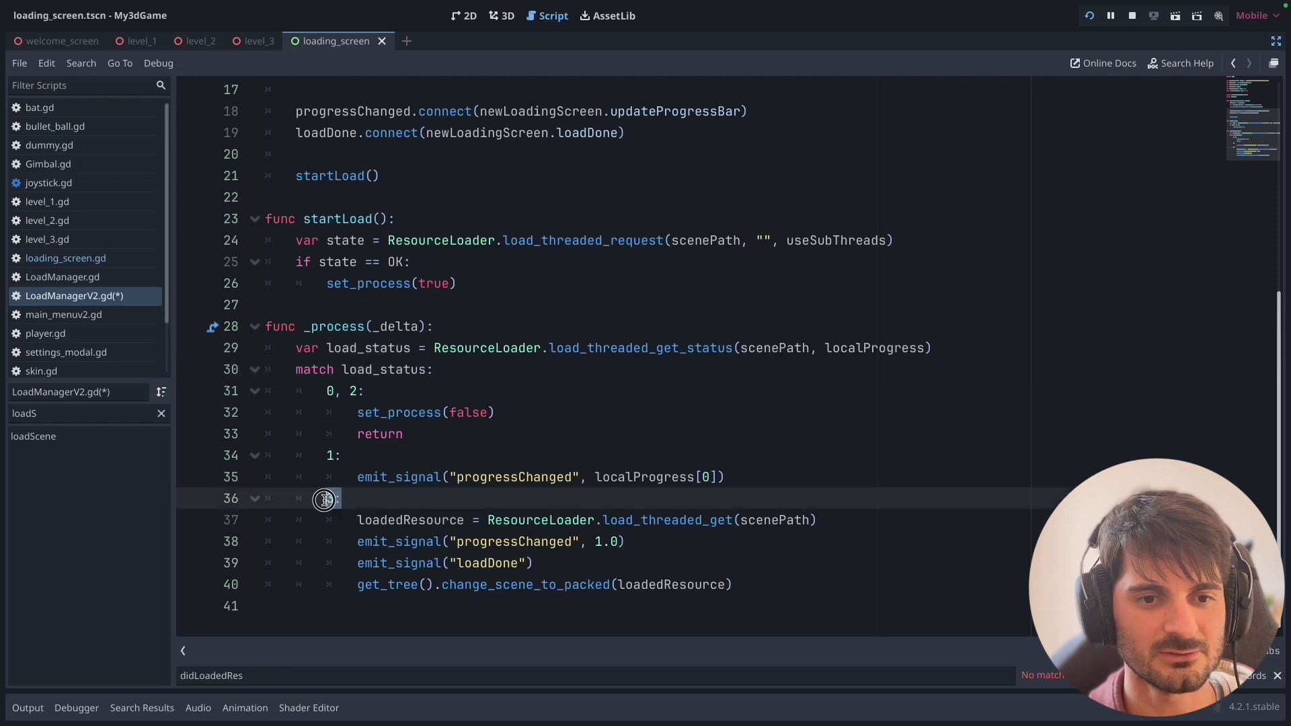
{"action": "left_click", "coordinate": [463, 519]}
{"action": "left_click_drag", "start_coordinate": [358, 520], "coordinate": [744, 584]}
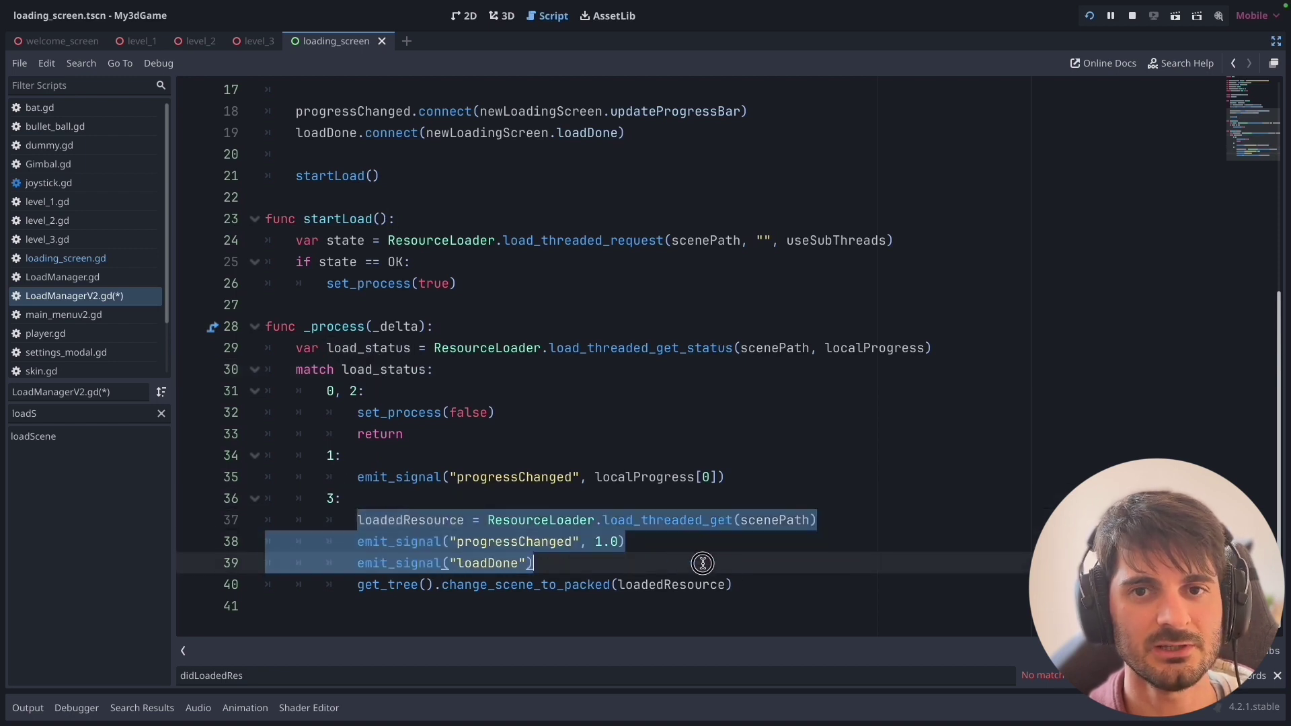
{"action": "left_click", "coordinate": [711, 554]}
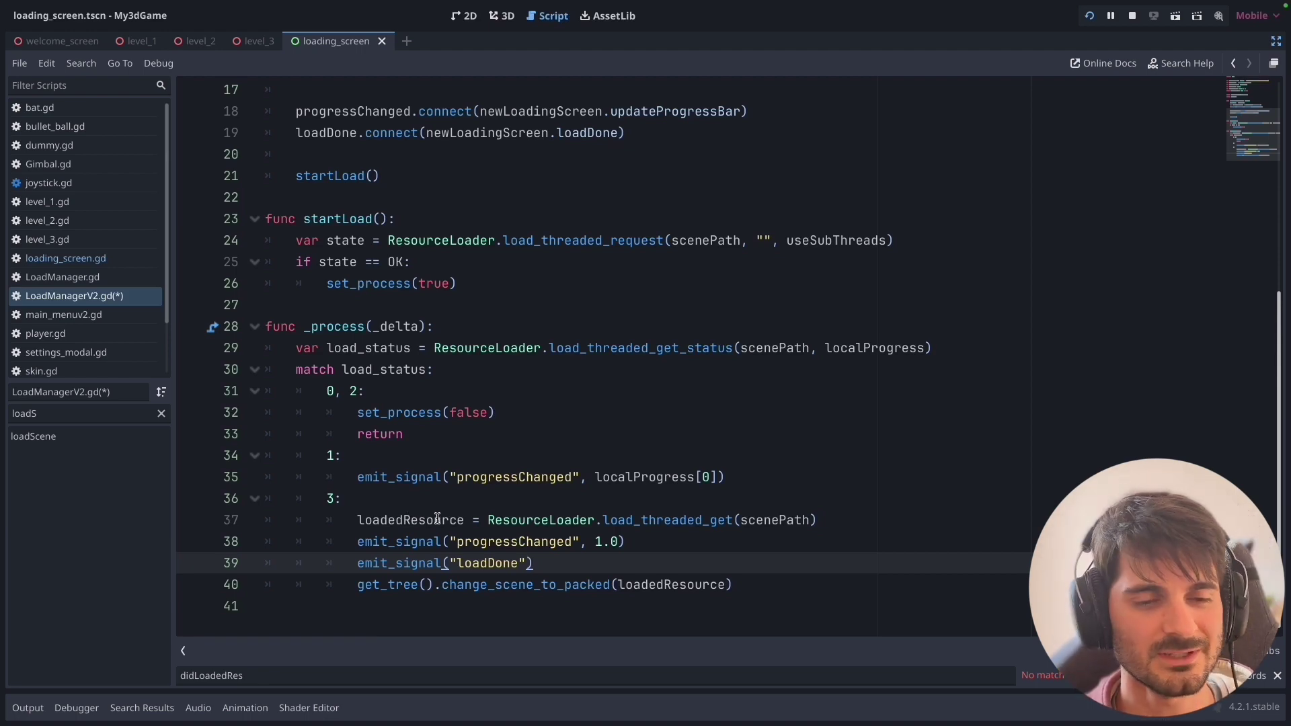
{"action": "double_click", "coordinate": [437, 520]}
{"action": "scroll", "coordinate": [422, 476], "scroll_direction": "up", "scroll_amount": 2}
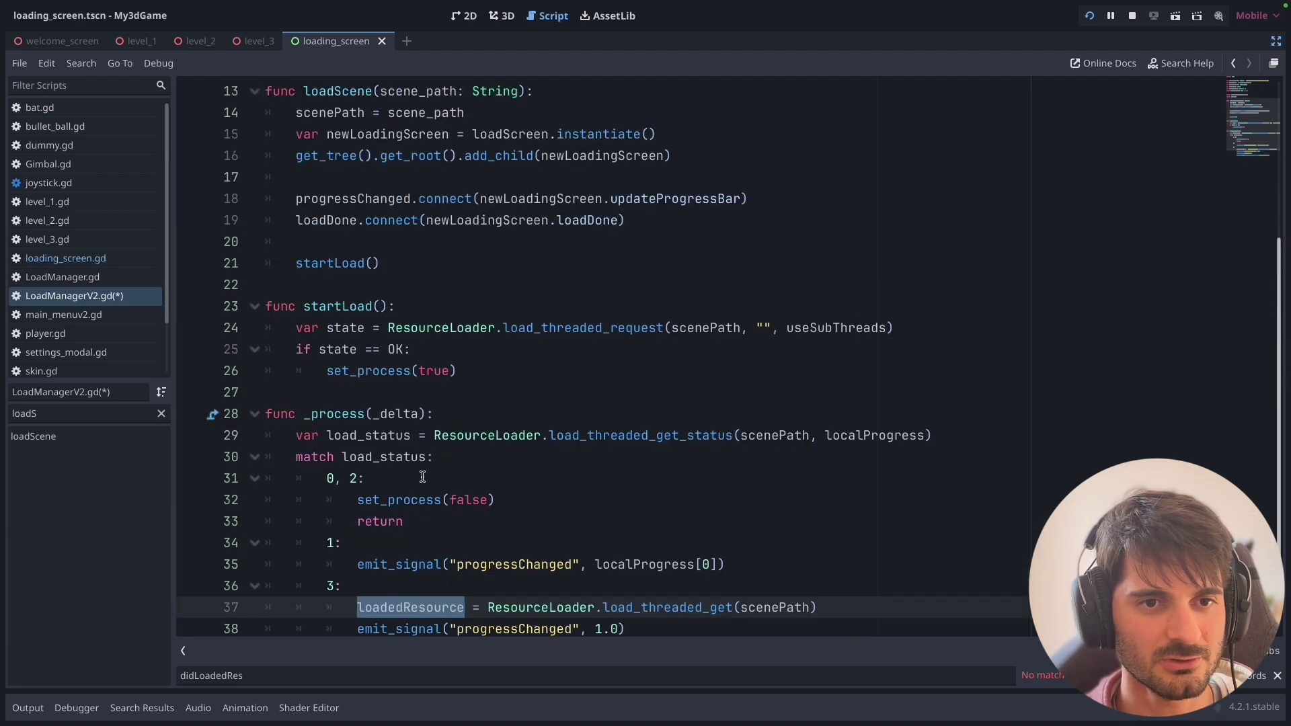
{"action": "scroll", "coordinate": [422, 477], "scroll_direction": "up", "scroll_amount": 4}
{"action": "scroll", "coordinate": [454, 193], "scroll_direction": "down", "scroll_amount": 3}
{"action": "scroll", "coordinate": [471, 294], "scroll_direction": "down", "scroll_amount": 3}
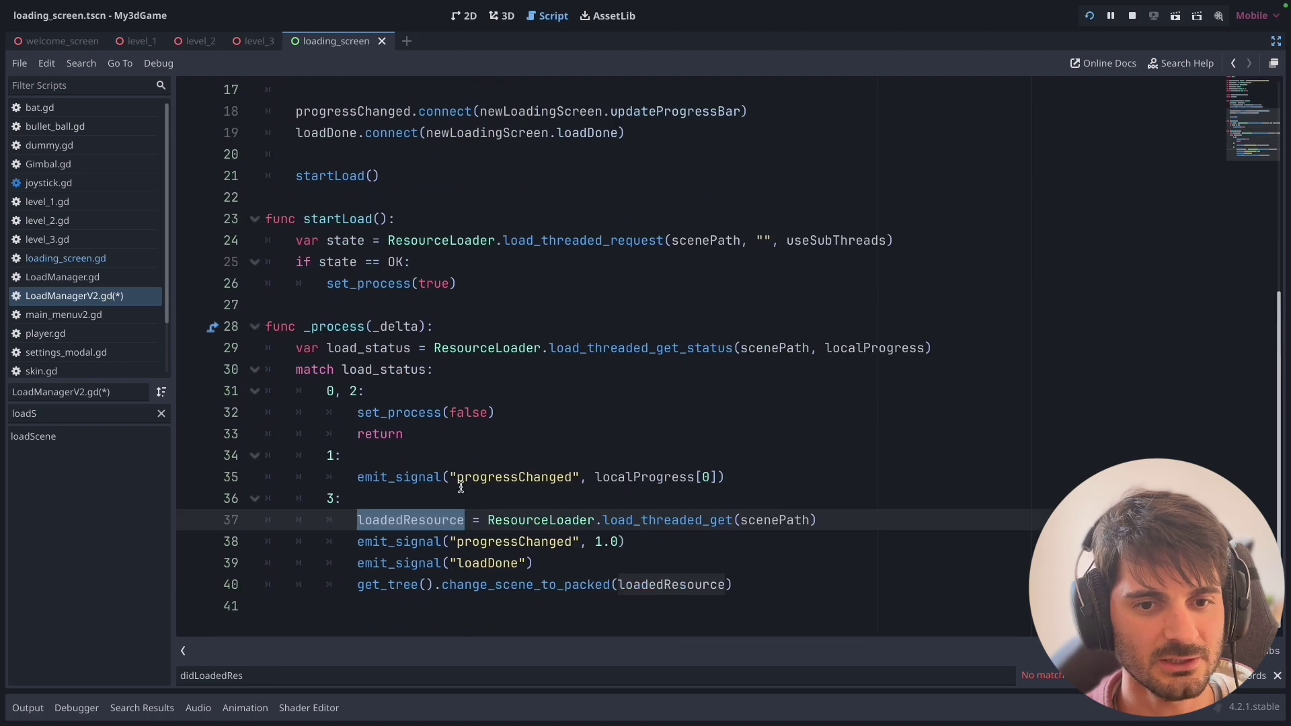
{"action": "left_click_drag", "start_coordinate": [489, 520], "coordinate": [817, 520]}
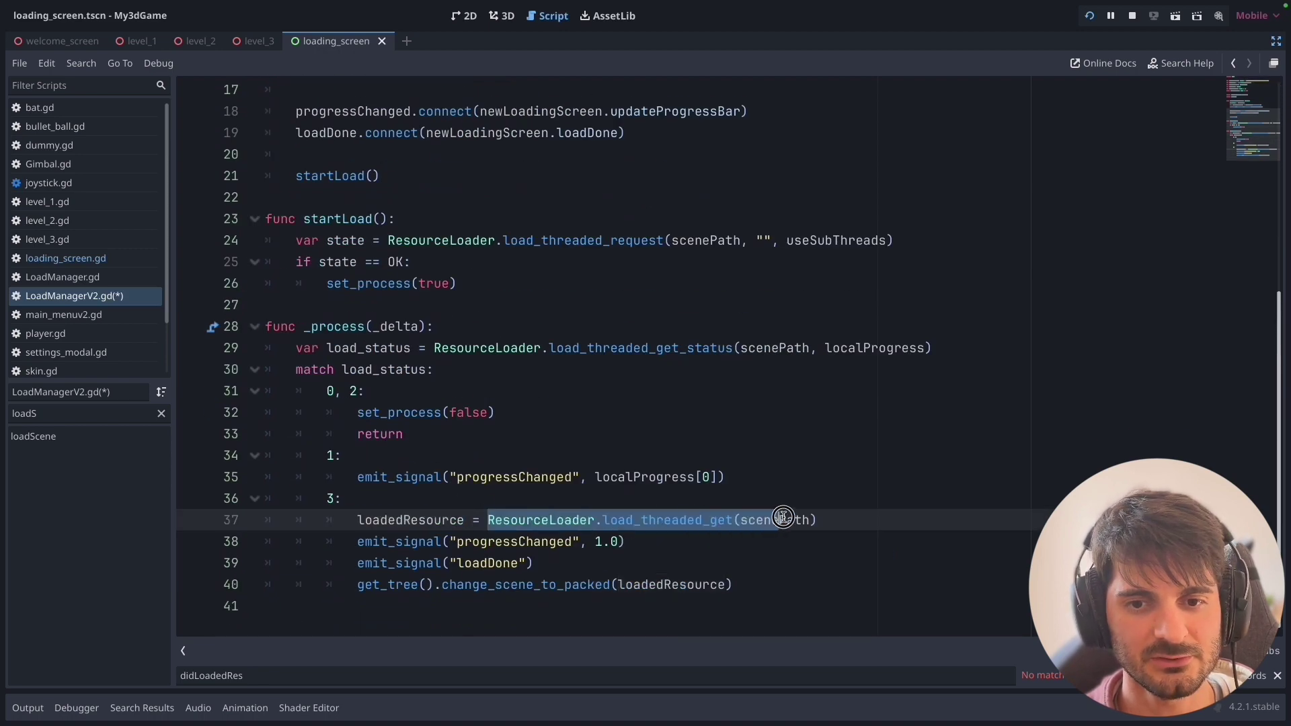
{"action": "left_click", "coordinate": [751, 541]}
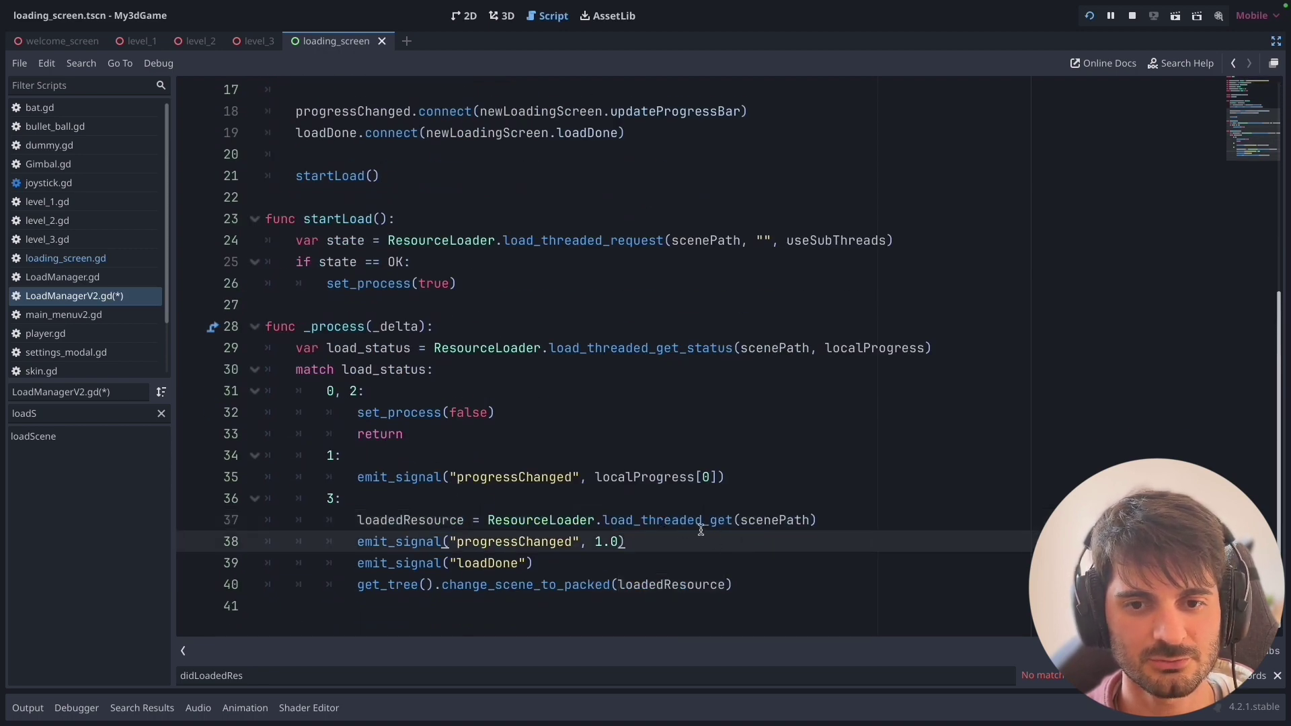
{"action": "double_click", "coordinate": [755, 520]}
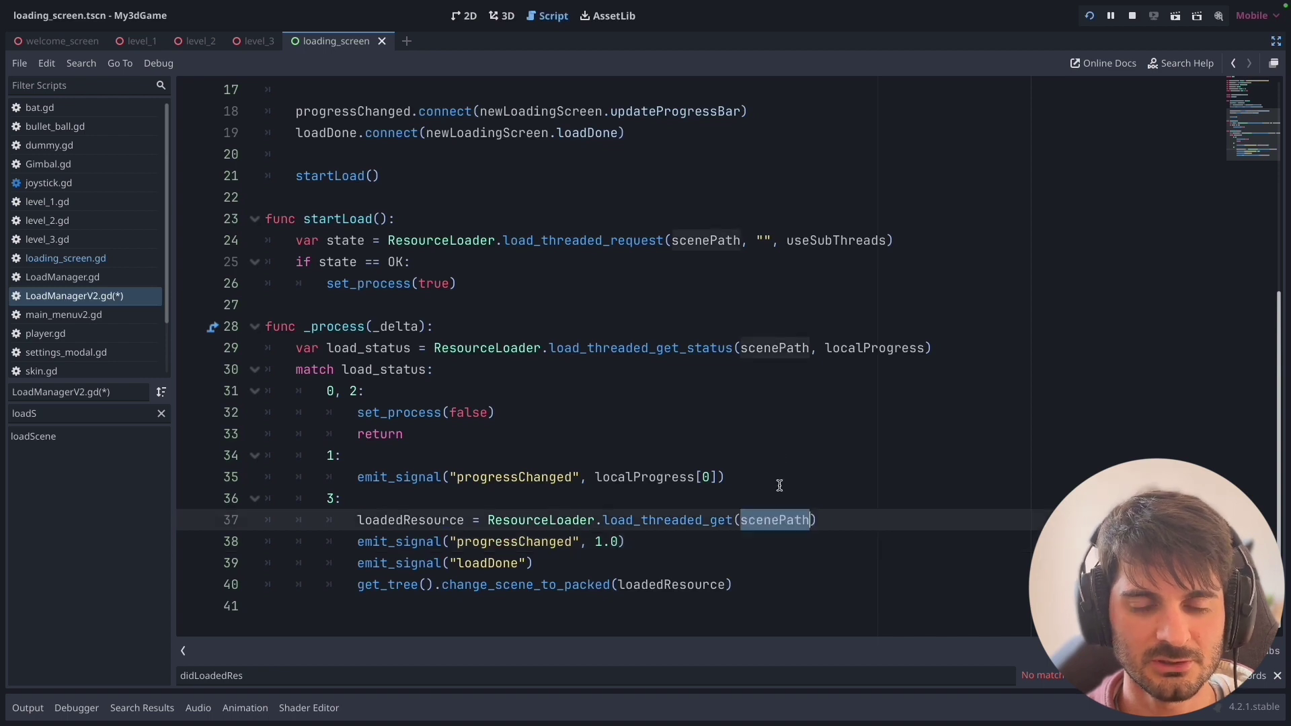
- Go over the progressChanged and loadDone emissions and the scene change using loadedResource
{"action": "left_click_drag", "start_coordinate": [357, 541], "coordinate": [620, 541]}
{"action": "double_click", "coordinate": [512, 541]}
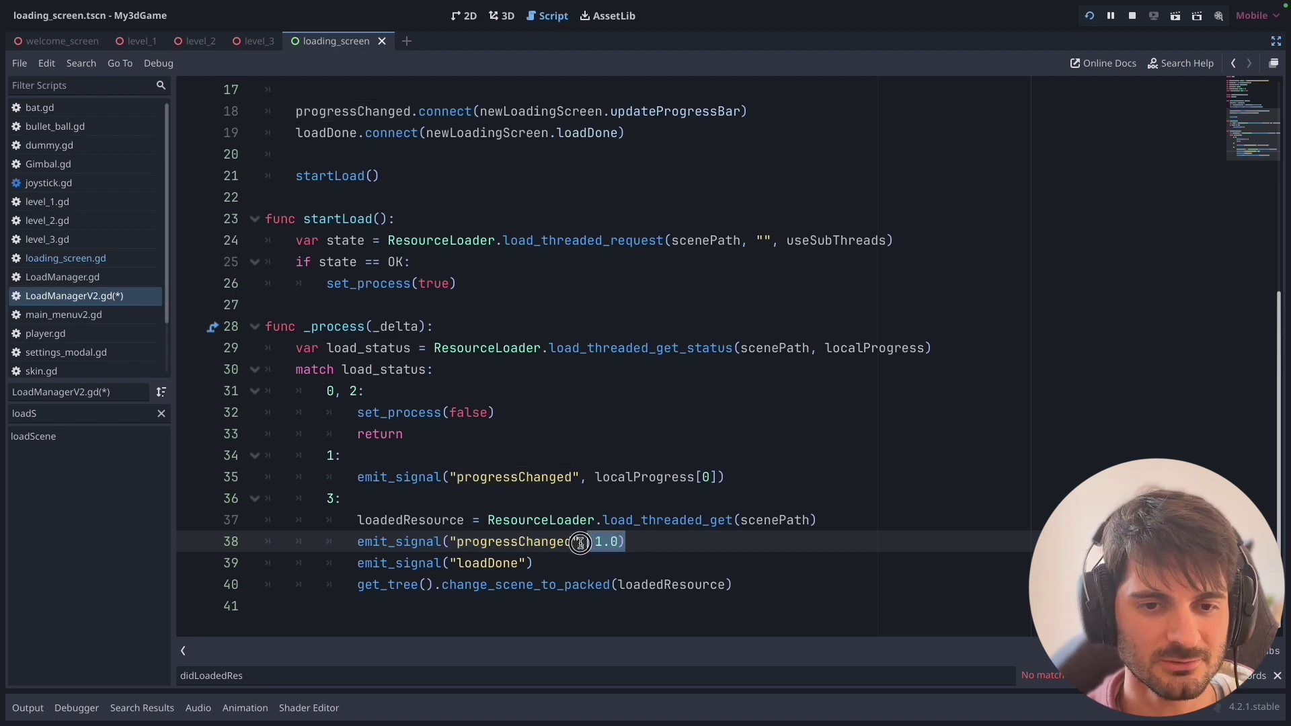
{"action": "left_click_drag", "start_coordinate": [533, 563], "coordinate": [357, 560]}
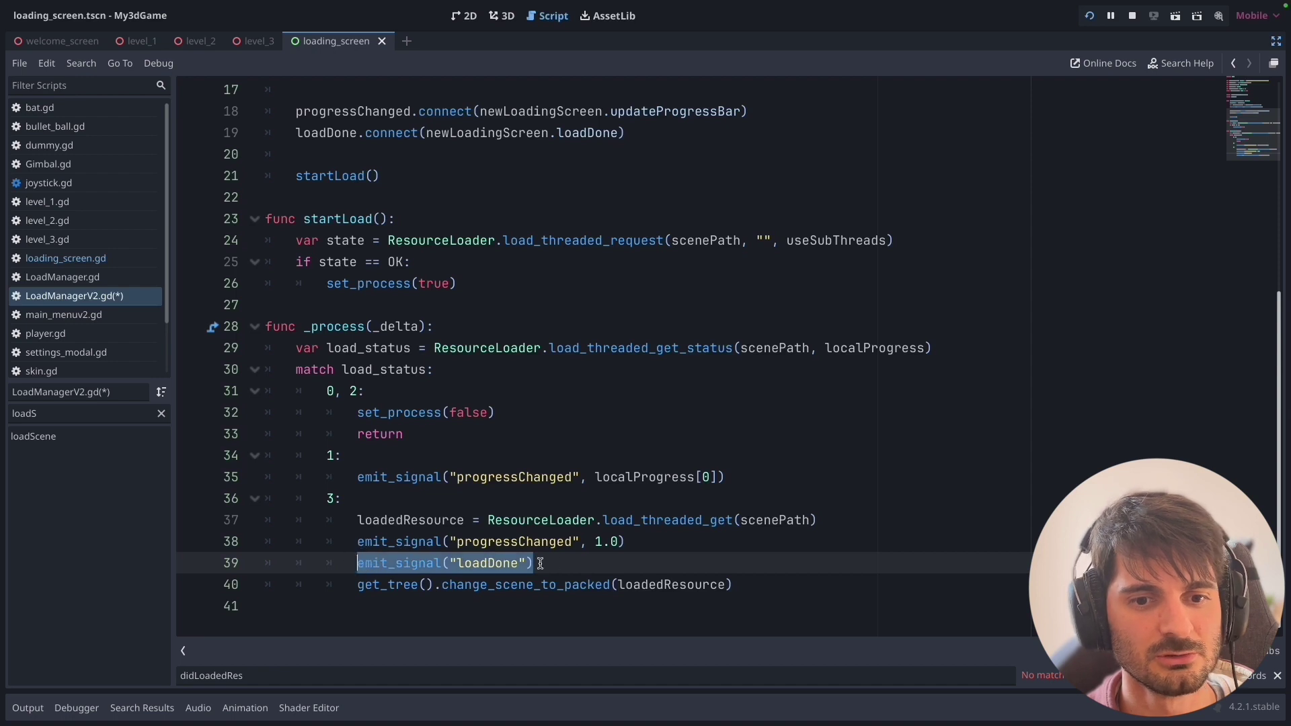
{"action": "left_click", "coordinate": [578, 565]}
{"action": "left_click_drag", "start_coordinate": [360, 585], "coordinate": [629, 585]}
{"action": "double_click", "coordinate": [660, 586]}
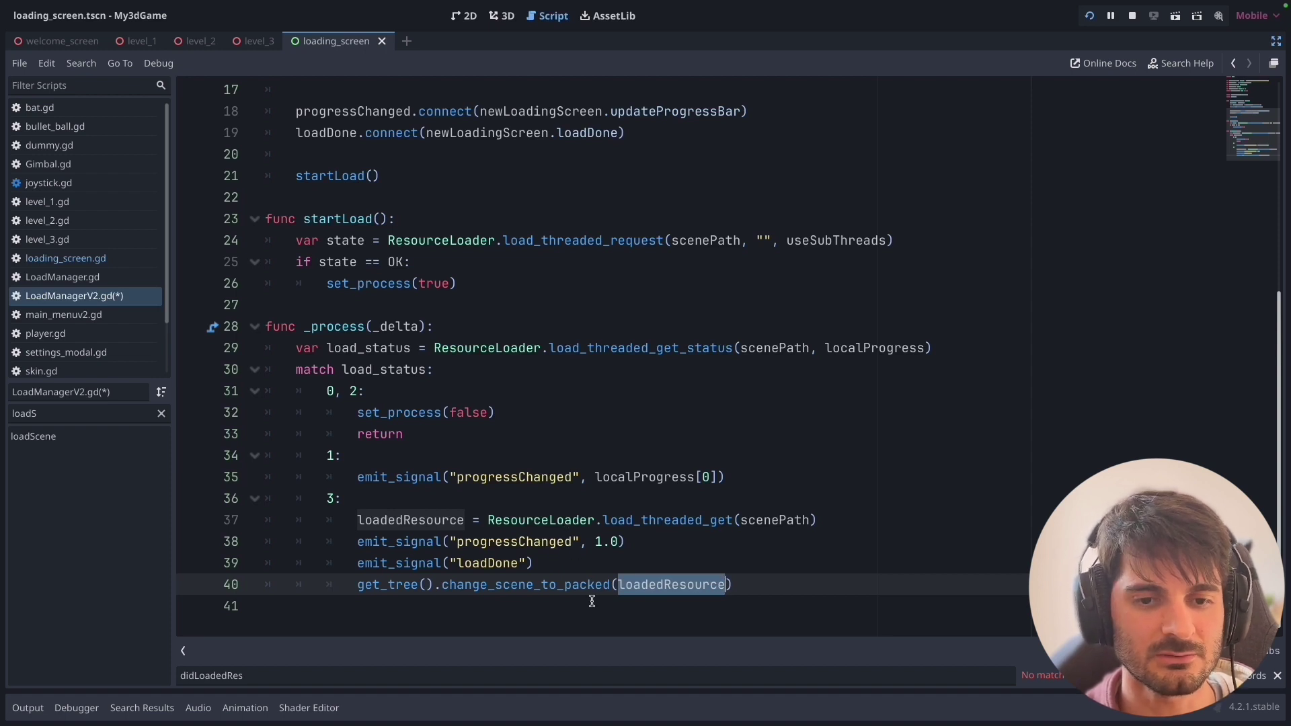
- Return to the signal declarations at the top and save LoadManagerV2.gd
{"action": "scroll", "coordinate": [592, 601], "scroll_direction": "up", "scroll_amount": 5}
{"action": "left_click", "coordinate": [513, 283]}
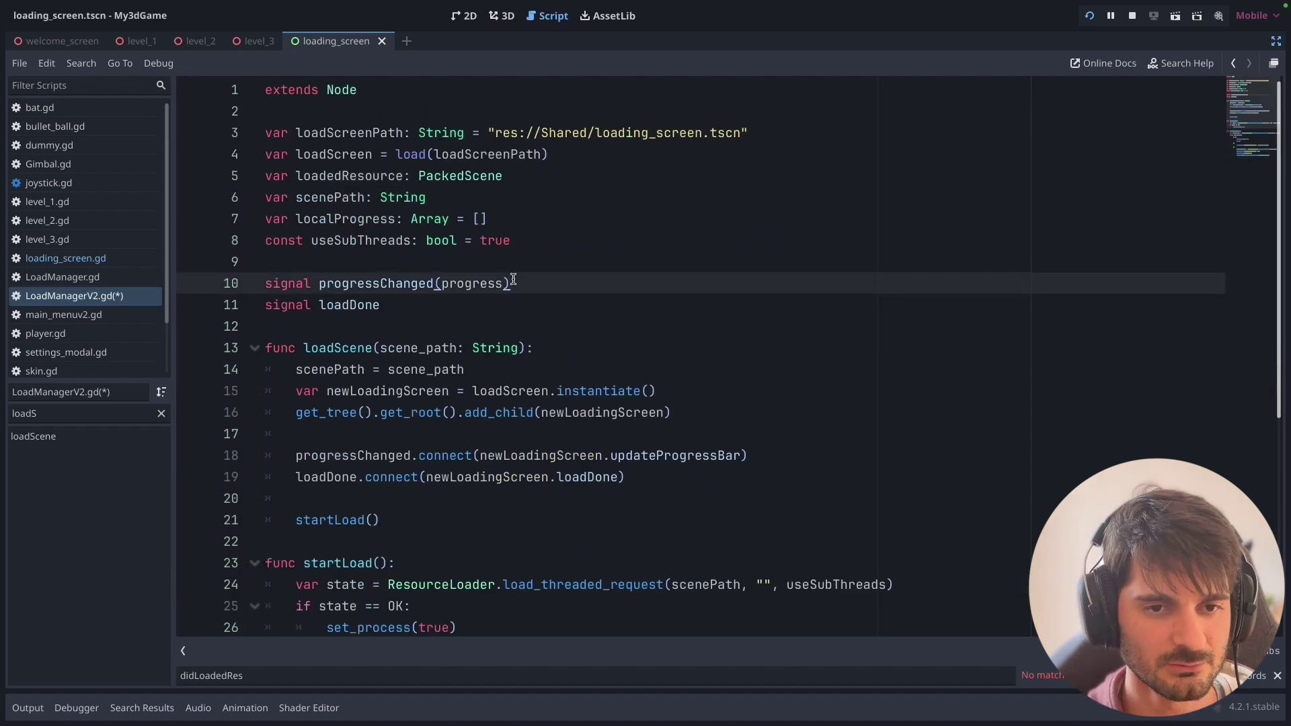
{"action": "key", "text": "ctrl+s"}
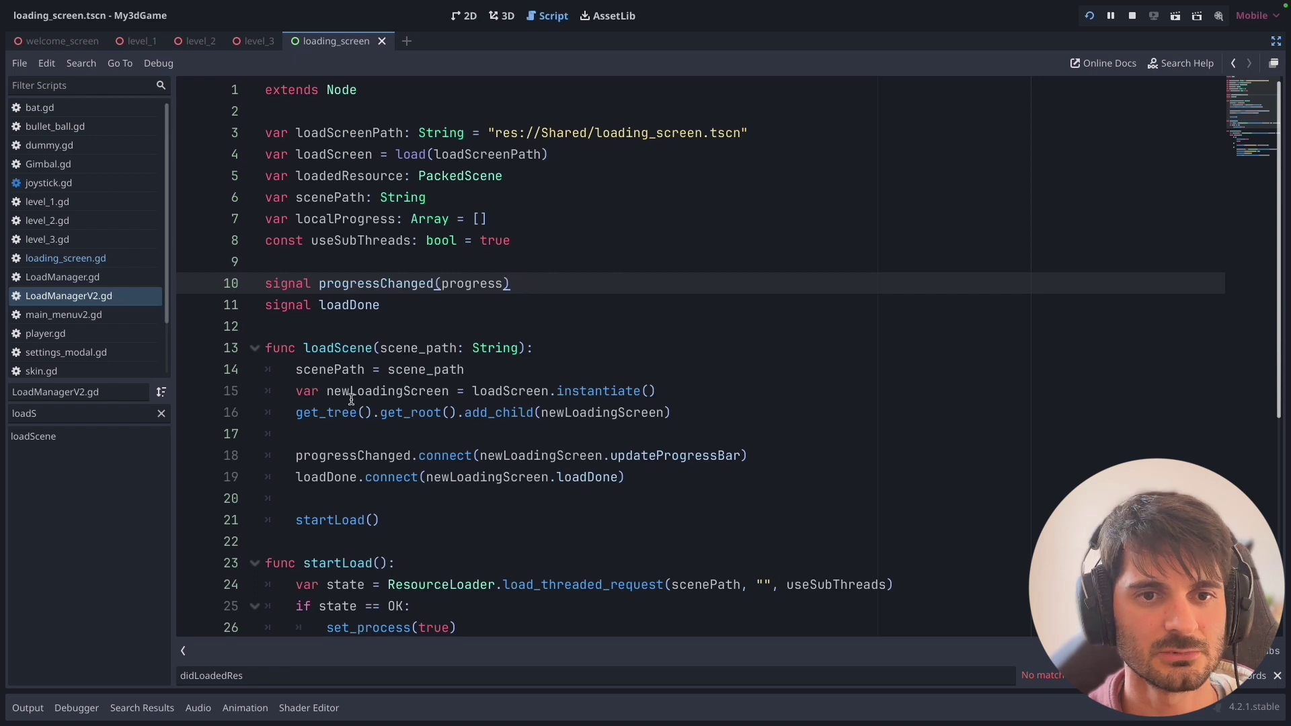
- In Project Settings > Autoload, browse to res://Shared/LoadManagerV2.gd as the new autoload path
{"action": "mouse_move", "coordinate": [255, 5]}
{"action": "left_click", "coordinate": [132, 10]}
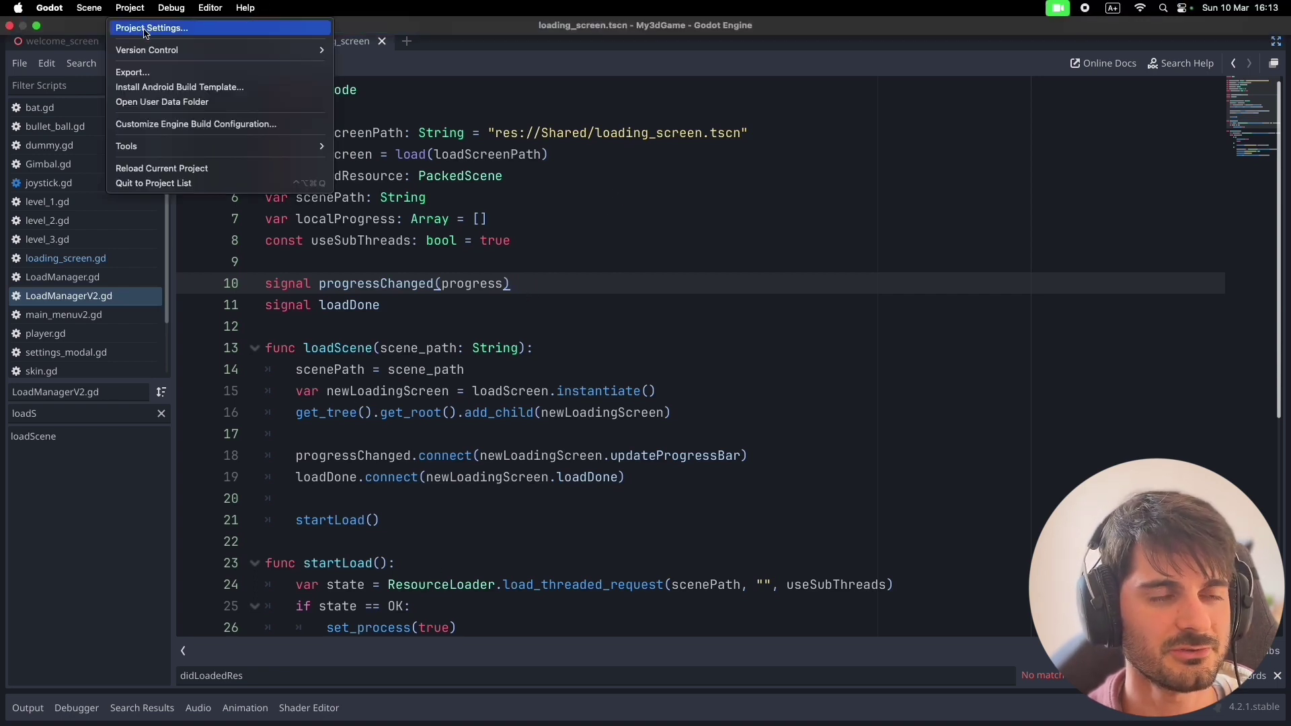
{"action": "left_click", "coordinate": [146, 29]}
{"action": "left_click", "coordinate": [548, 150]}
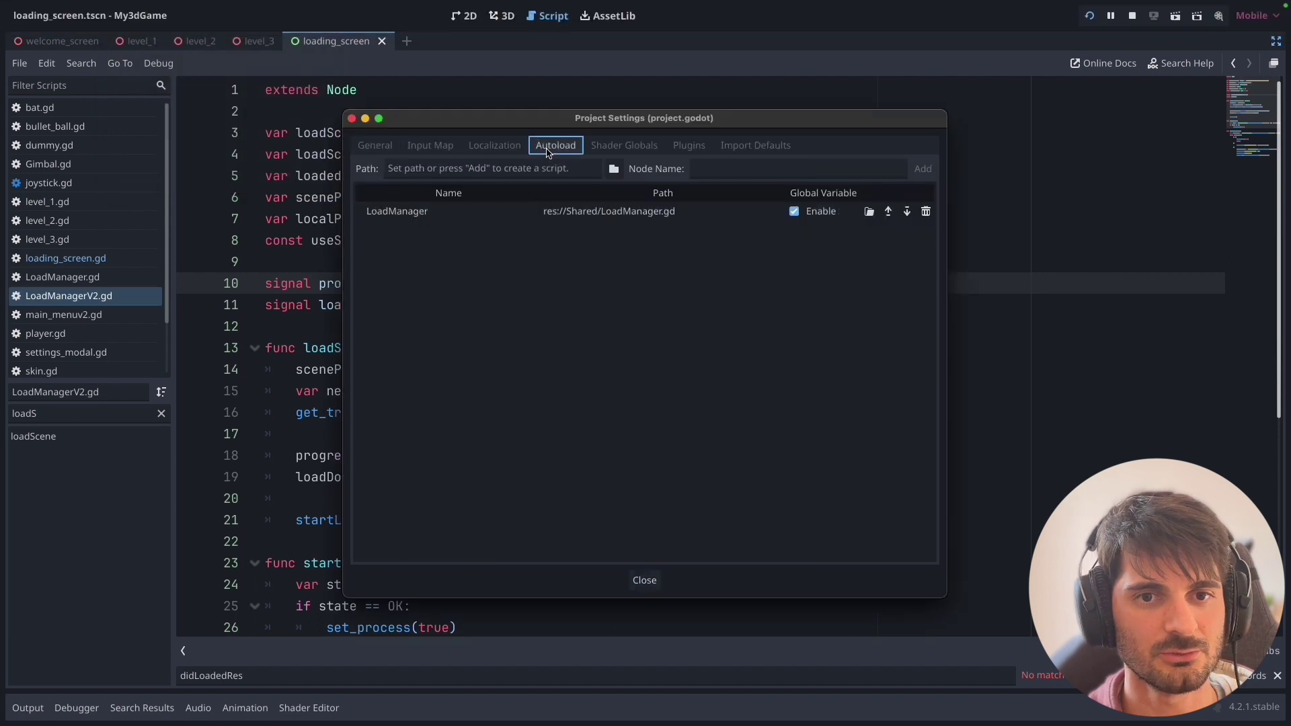
{"action": "left_click", "coordinate": [455, 211]}
{"action": "left_click", "coordinate": [578, 168]}
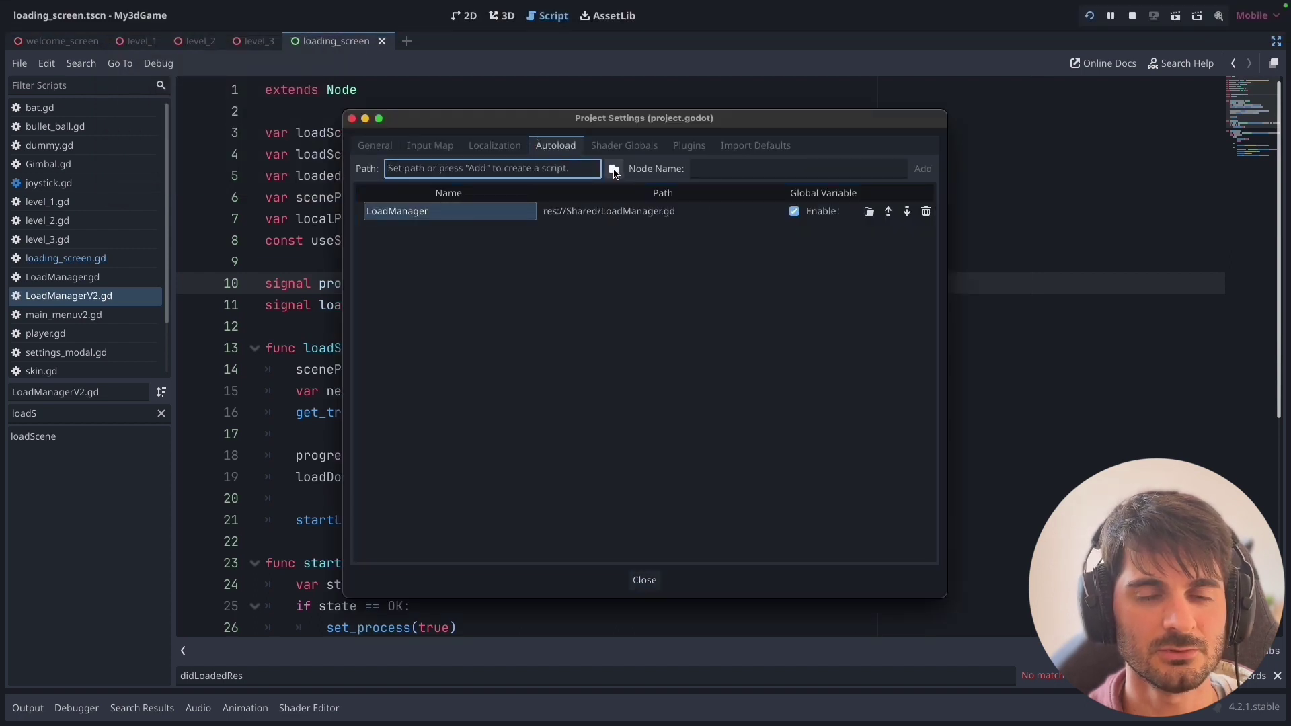
{"action": "left_click", "coordinate": [614, 169]}
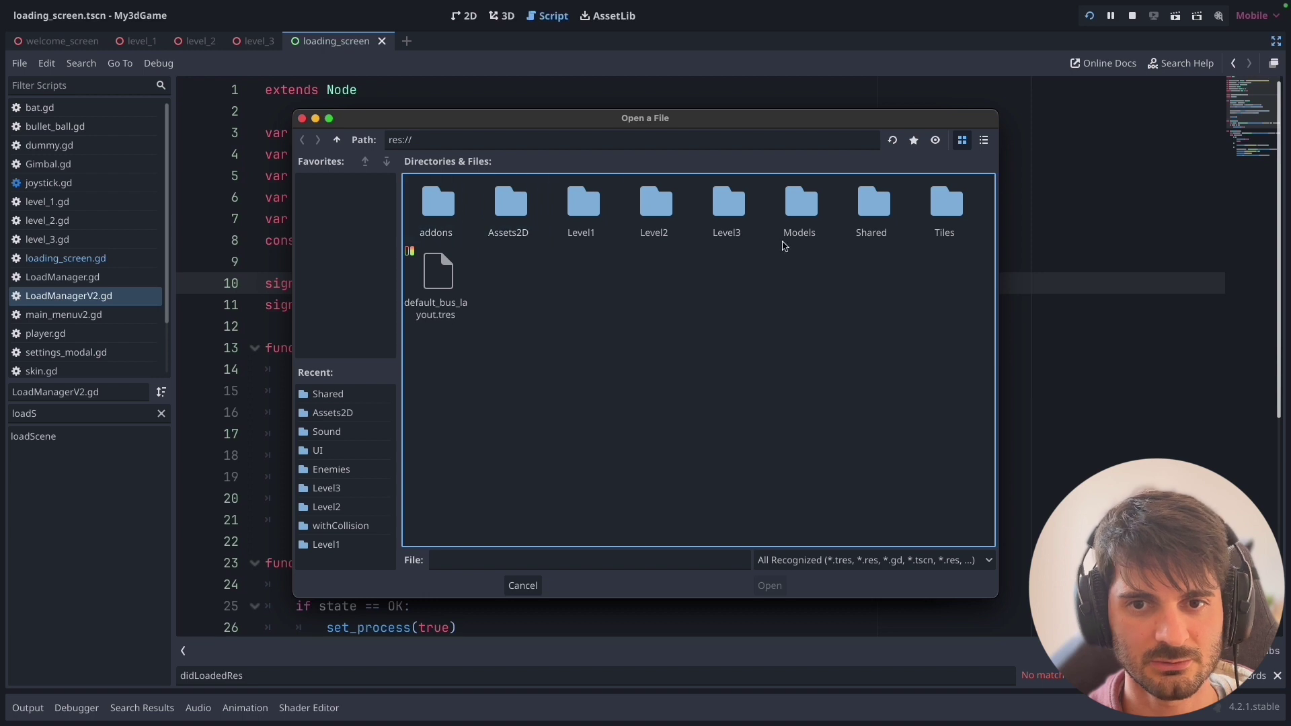
{"action": "left_click", "coordinate": [877, 204]}
{"action": "double_click", "coordinate": [877, 205]}
{"action": "left_click", "coordinate": [730, 298]}
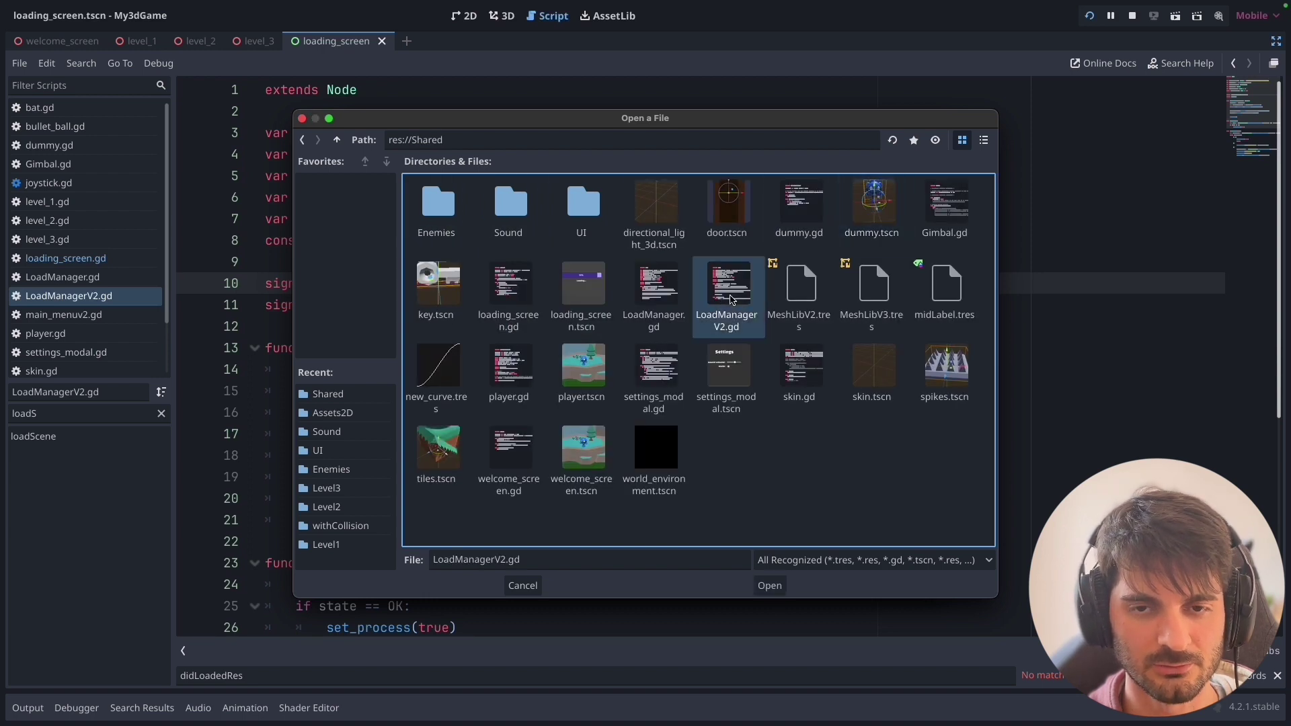
{"action": "double_click", "coordinate": [731, 299]}
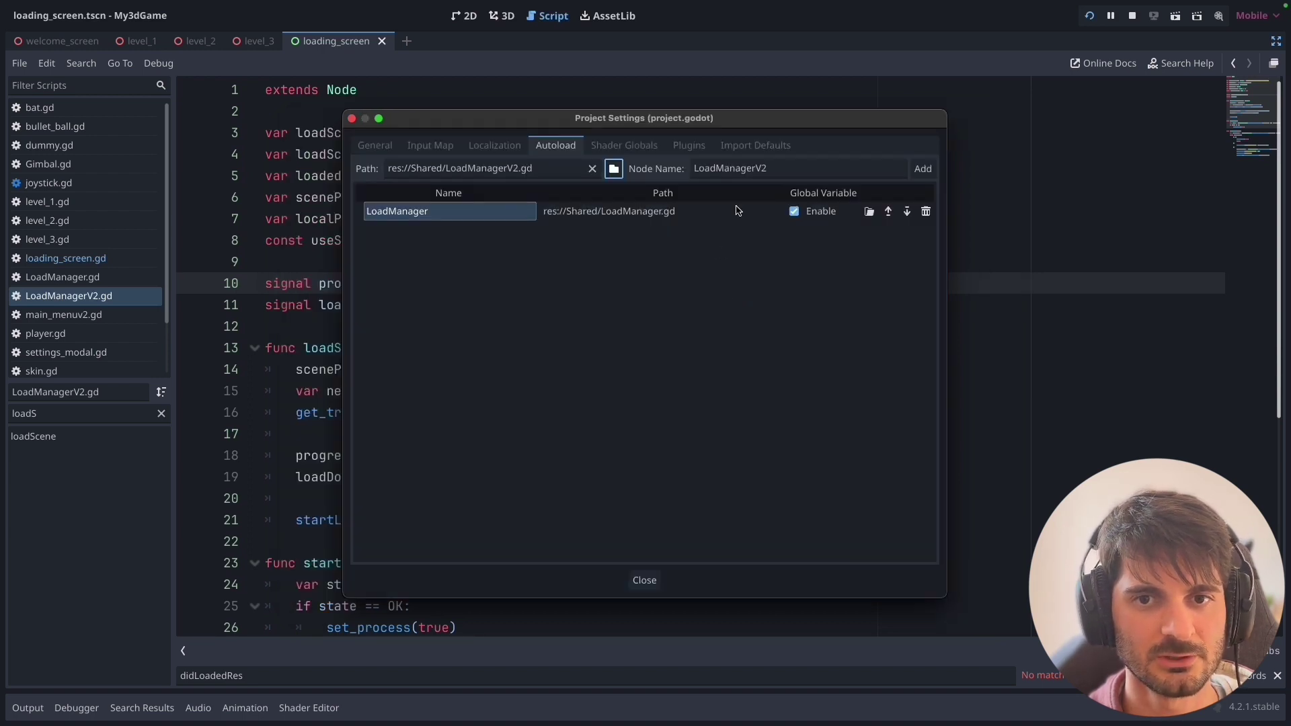
- Add LoadManagerV2 to the autoload list next to LoadManager and close Project Settings
{"action": "left_click", "coordinate": [928, 171]}
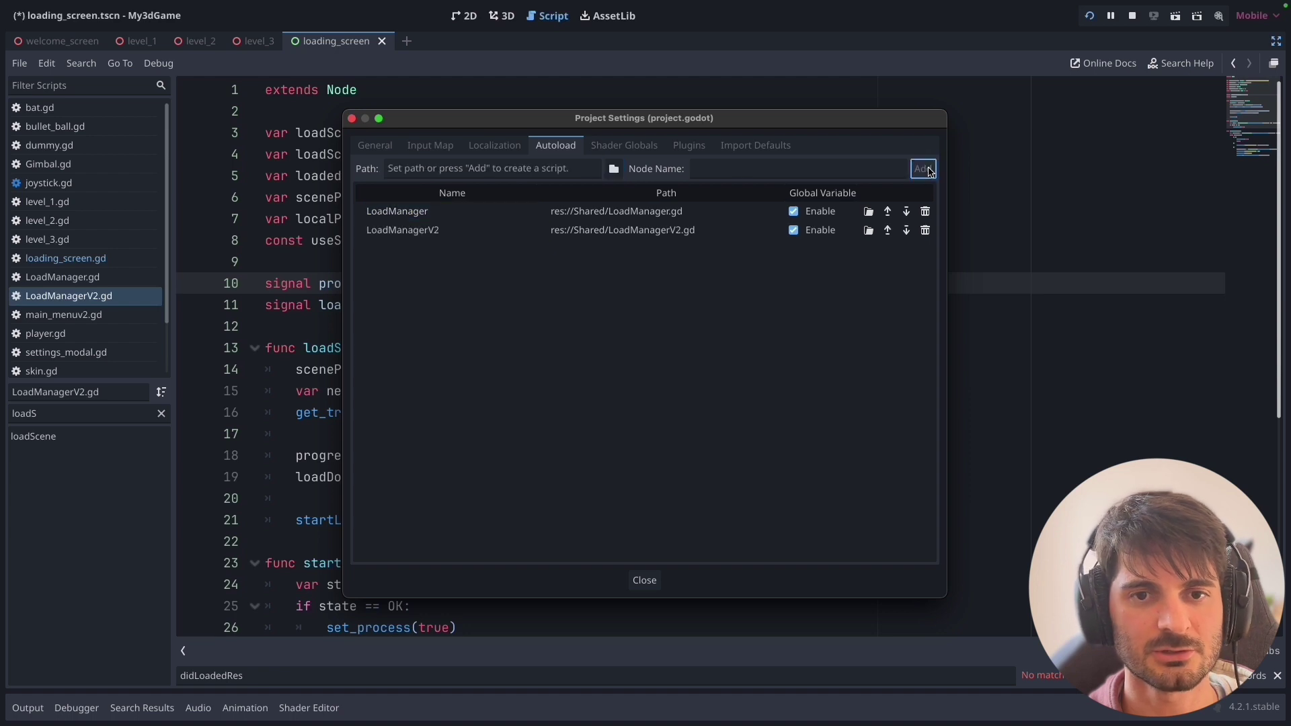
{"action": "left_click", "coordinate": [406, 218]}
{"action": "left_click", "coordinate": [406, 234]}
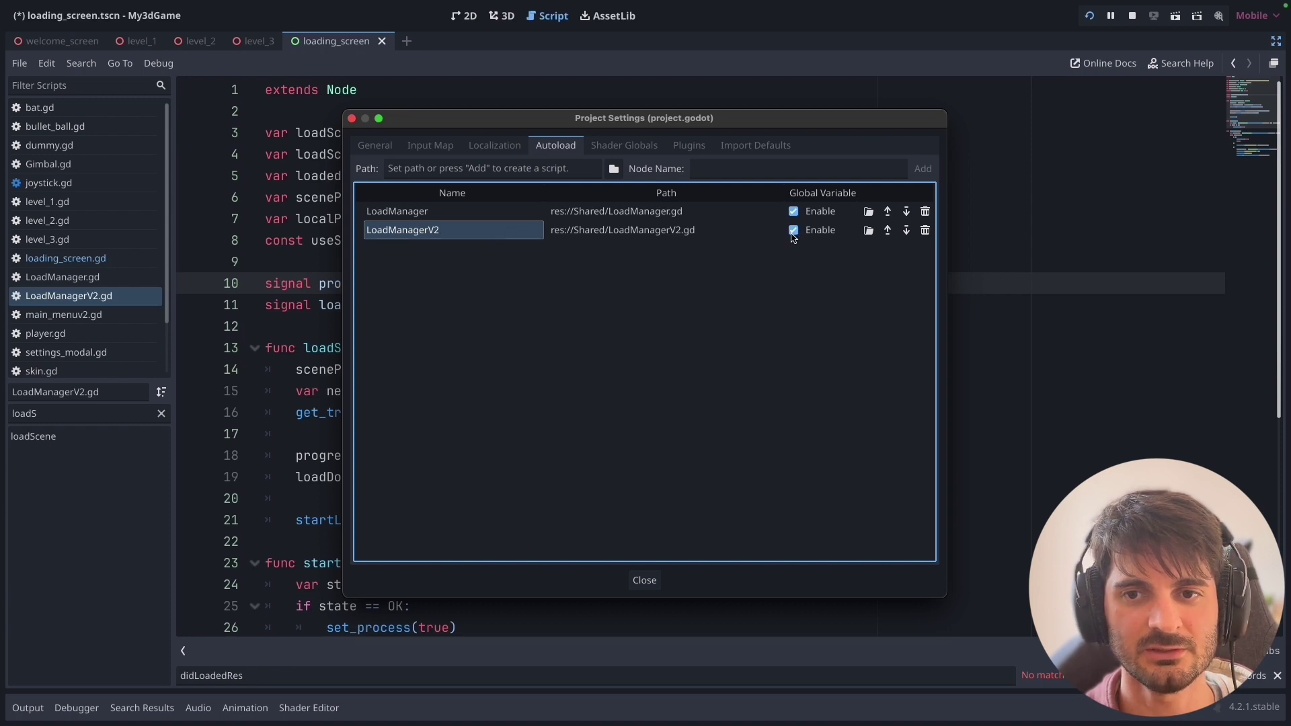
{"action": "left_click", "coordinate": [642, 581]}
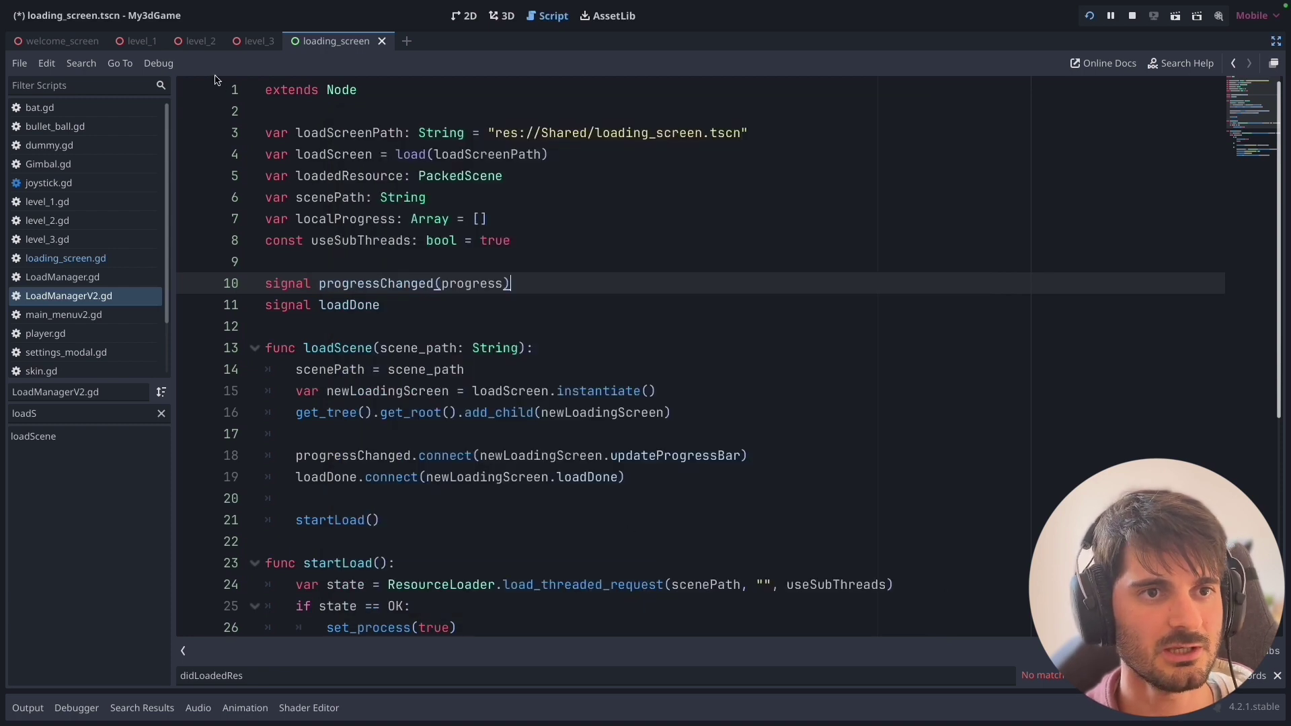
- Trace level_1.gd's LoadManager.loadScene call to its definition and back to the res://Level2/level_2.tscn path
{"action": "left_click", "coordinate": [150, 42]}
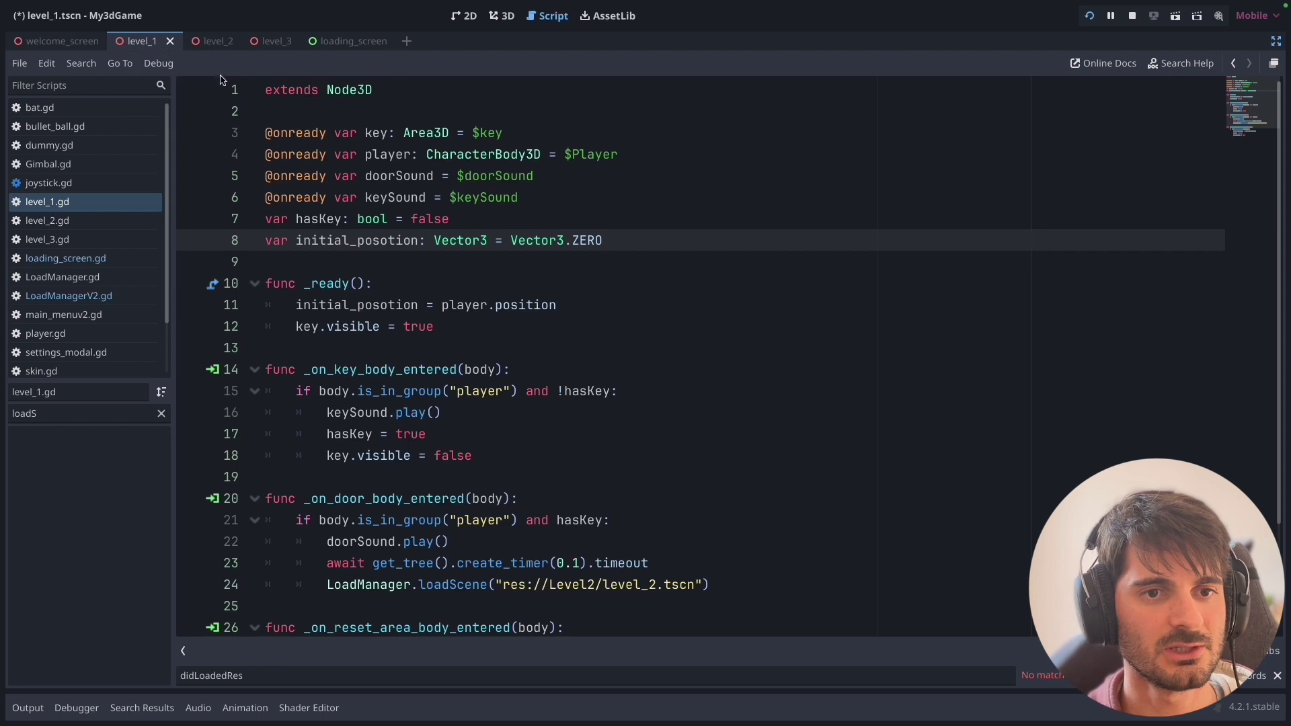
{"action": "scroll", "coordinate": [692, 297], "scroll_direction": "down", "scroll_amount": 2}
{"action": "left_click_drag", "start_coordinate": [327, 455], "coordinate": [714, 455]}
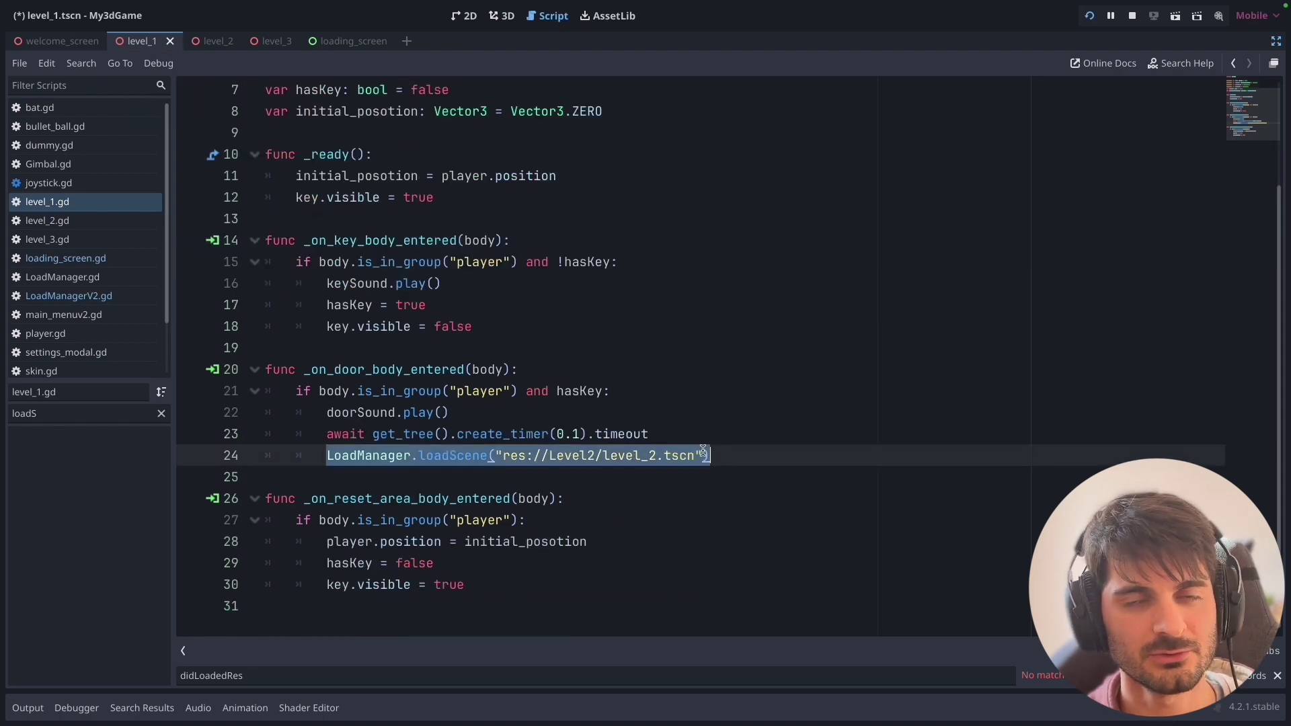
{"action": "left_click", "coordinate": [445, 457]}
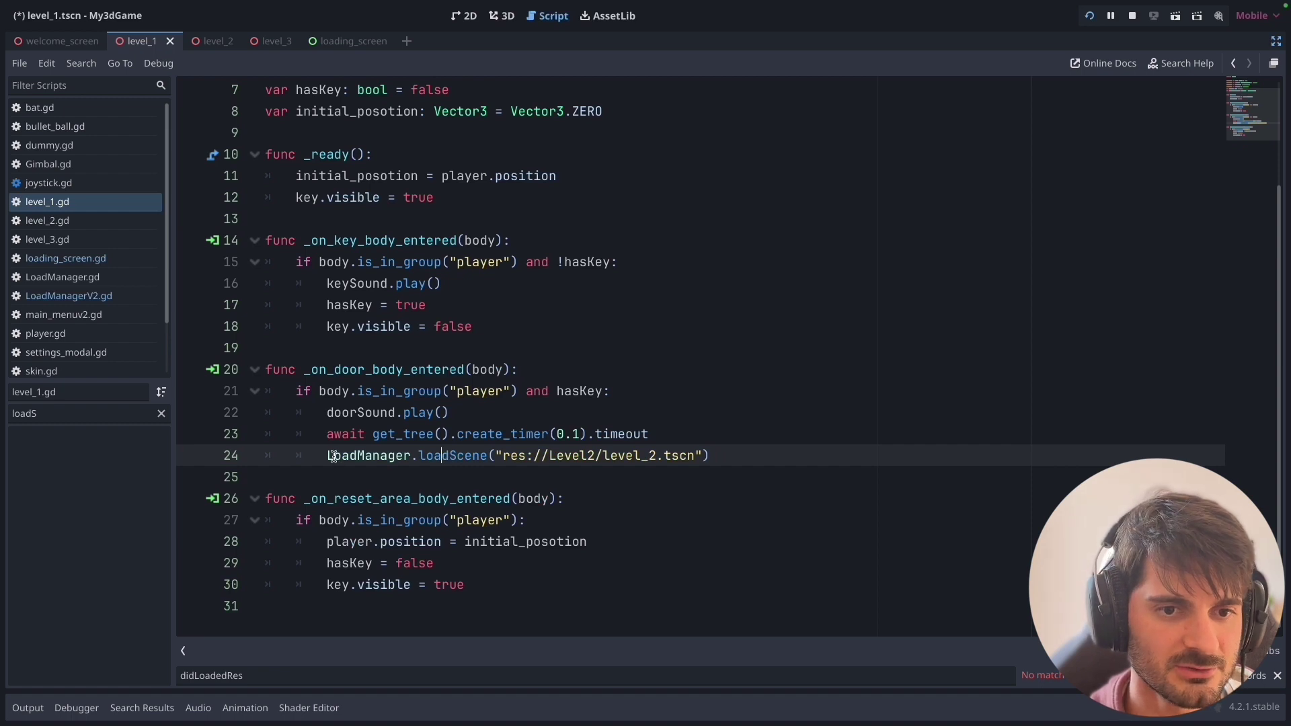
{"action": "left_click_drag", "start_coordinate": [327, 455], "coordinate": [405, 452]}
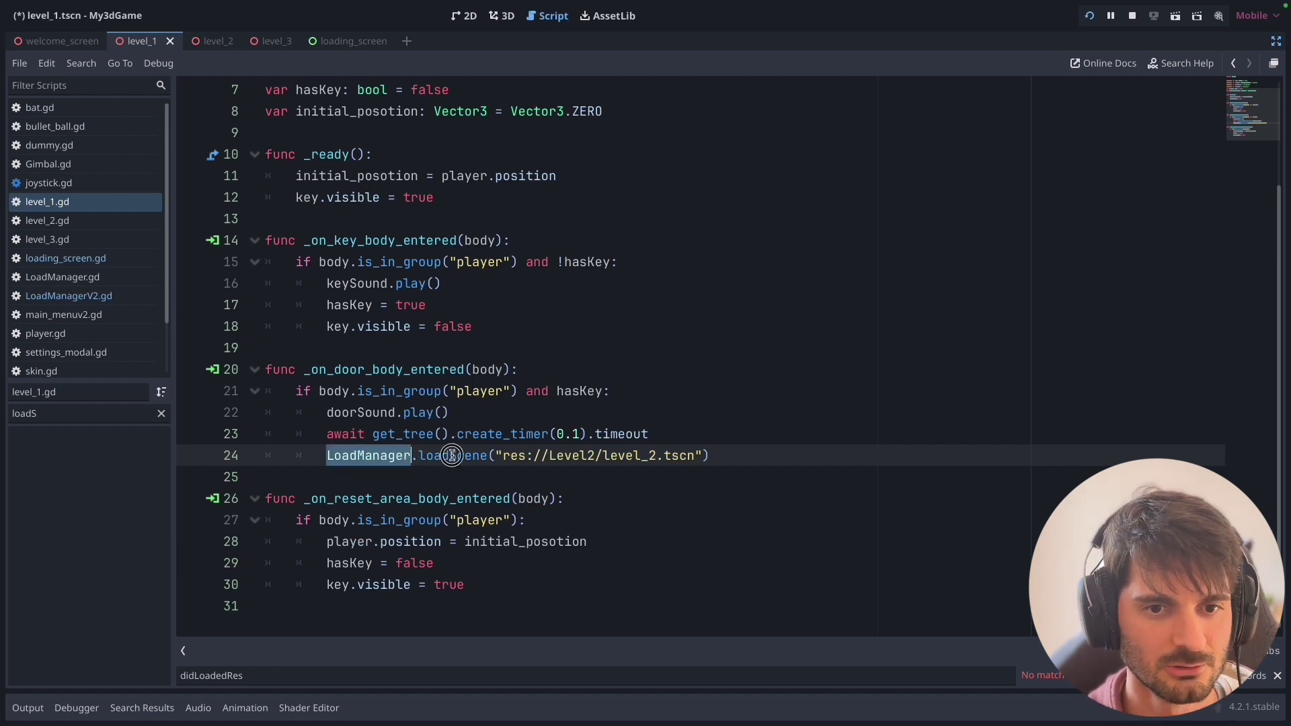
{"action": "double_click", "coordinate": [453, 456]}
{"action": "left_click", "coordinate": [454, 457], "text": "ctrl"}
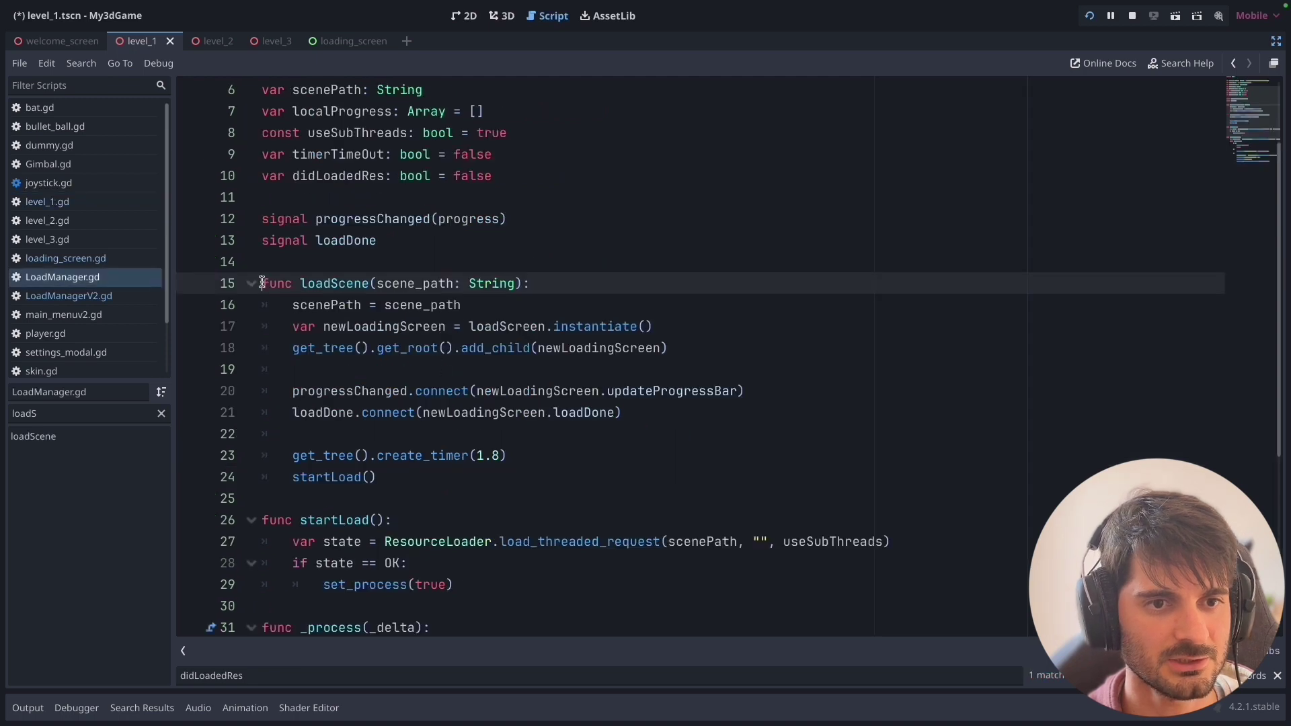
{"action": "left_click_drag", "start_coordinate": [262, 283], "coordinate": [404, 481]}
{"action": "key", "text": "alt+Left"}
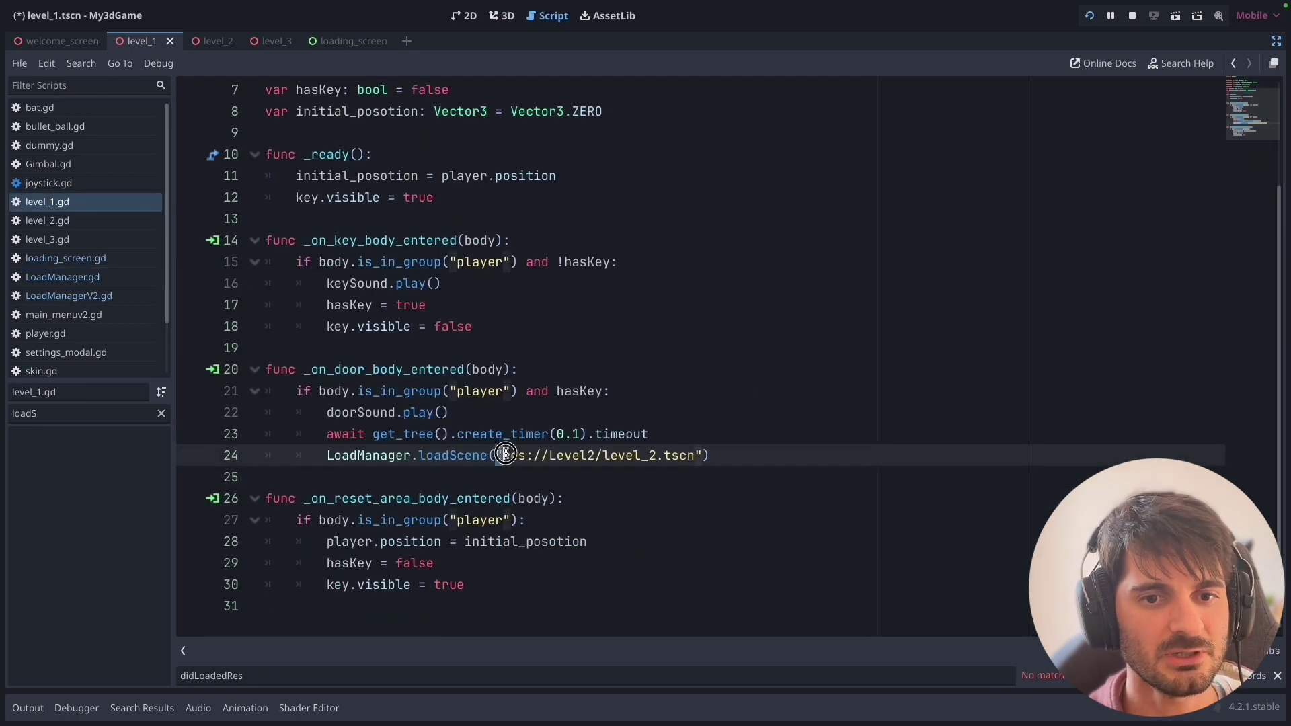
{"action": "left_click_drag", "start_coordinate": [497, 456], "coordinate": [701, 456]}
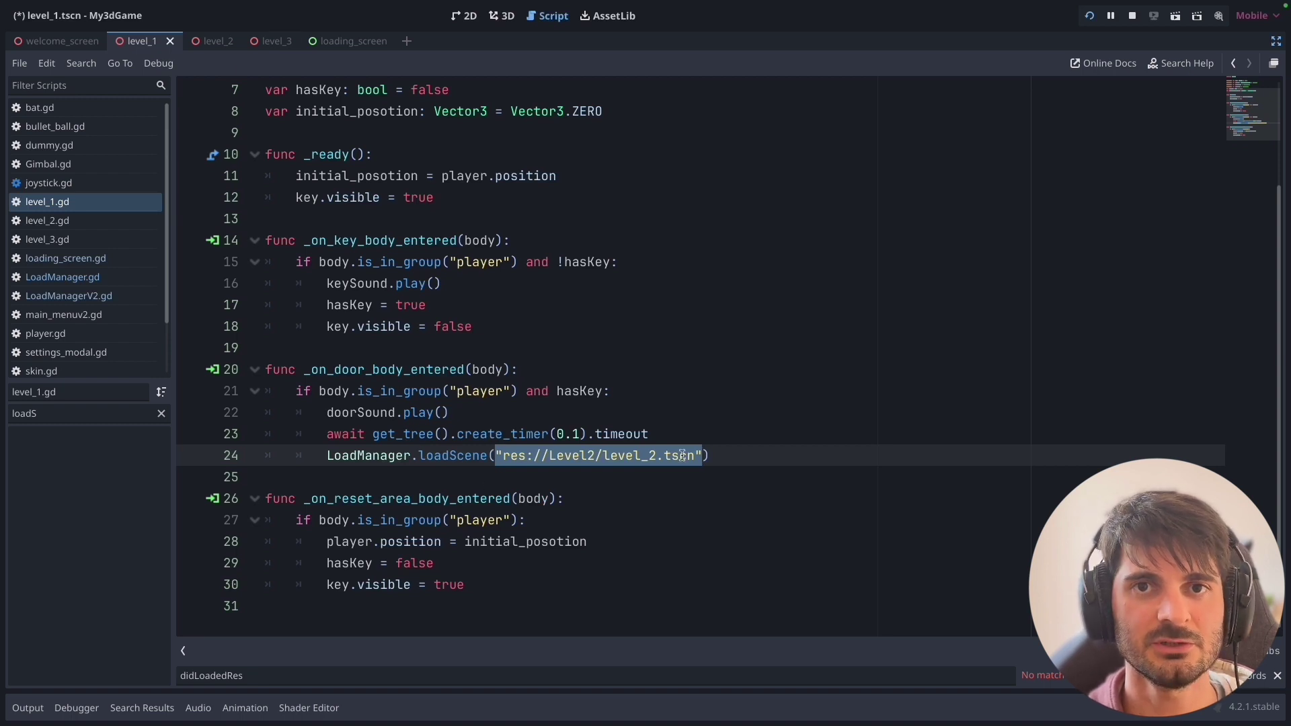
{"action": "left_click", "coordinate": [718, 456]}
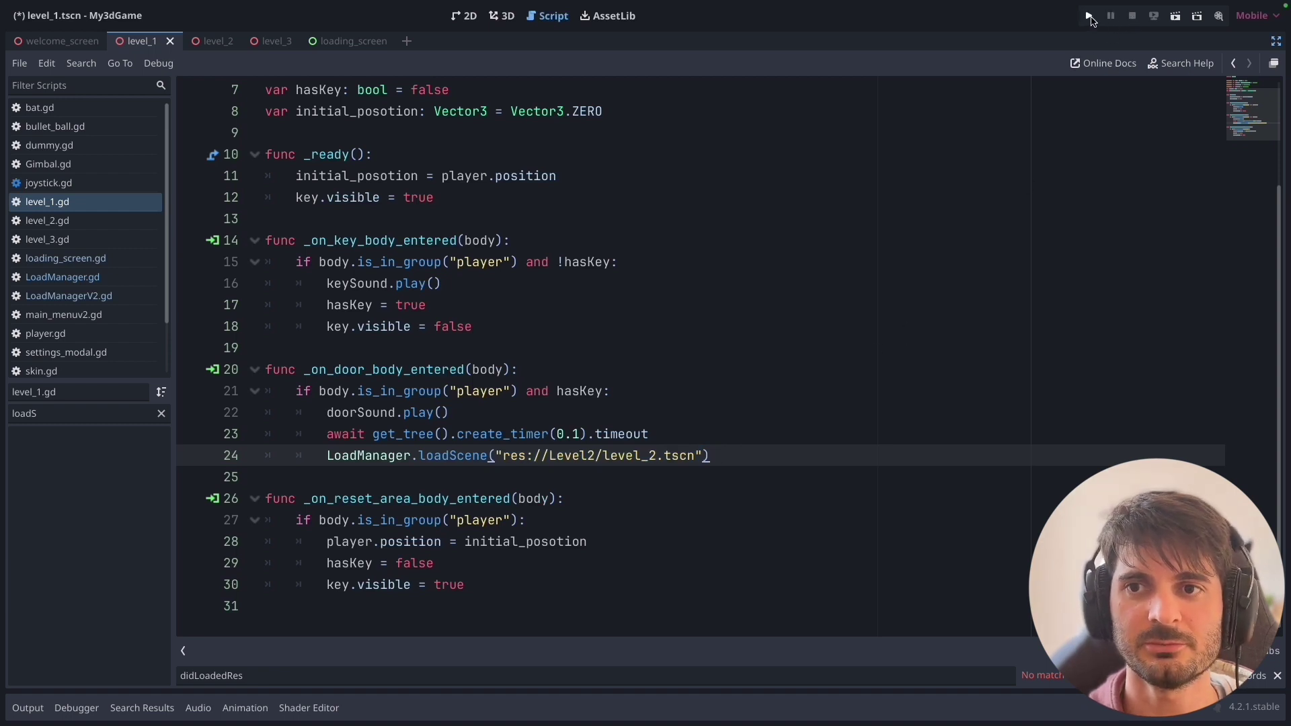
- Run the project, press Play, and steer the robot onto the key with the on-screen joystick
{"action": "left_click", "coordinate": [1091, 18]}
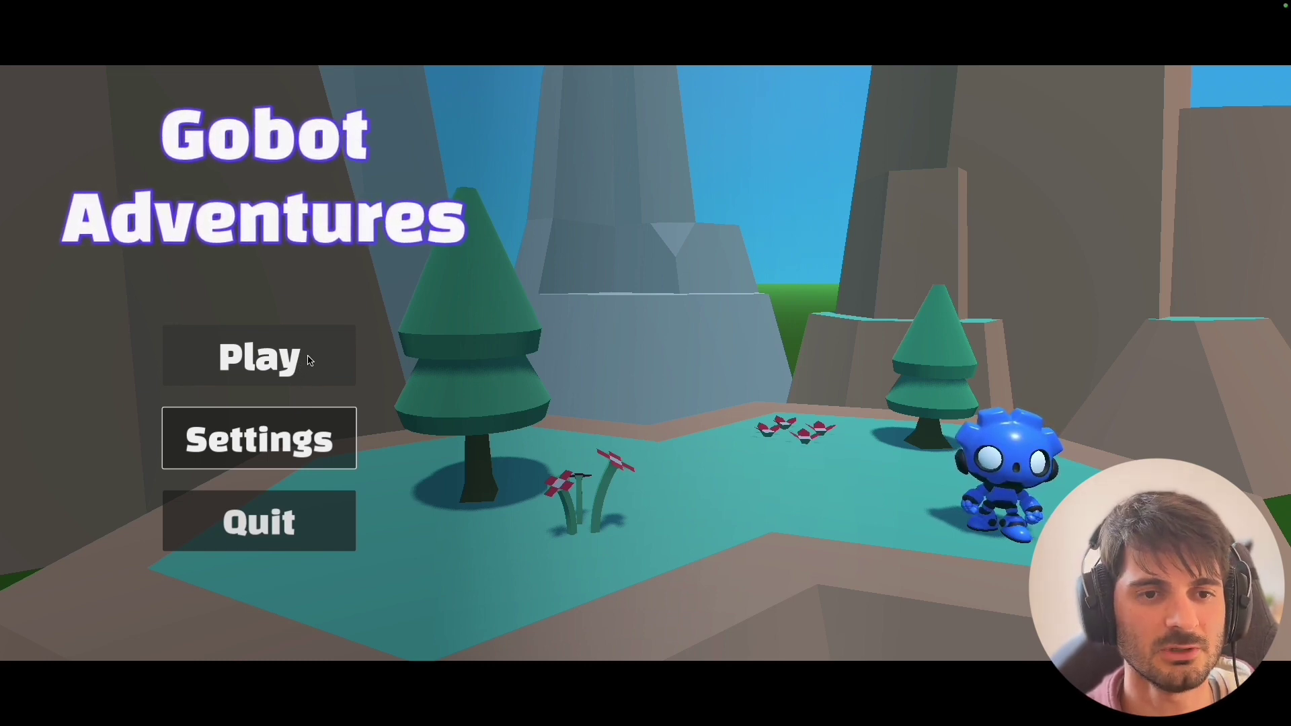
{"action": "left_click", "coordinate": [310, 361]}
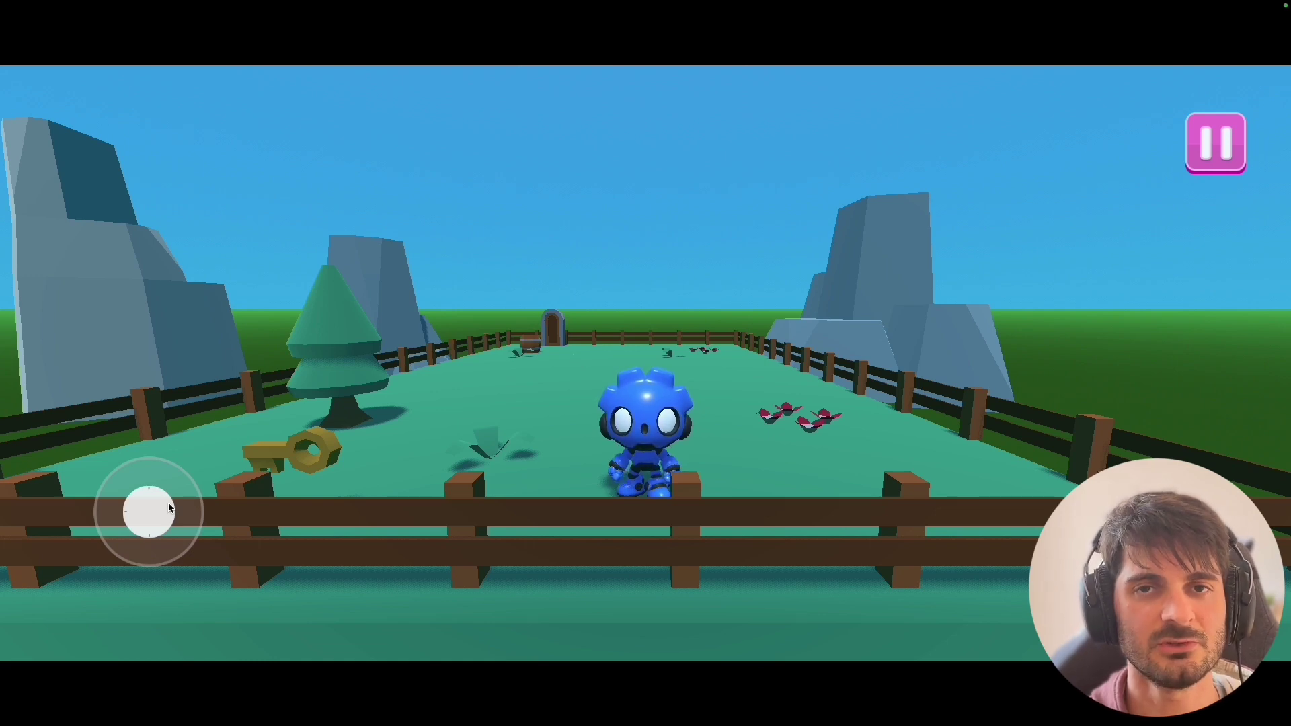
{"action": "left_click_drag", "start_coordinate": [168, 509], "coordinate": [151, 512]}
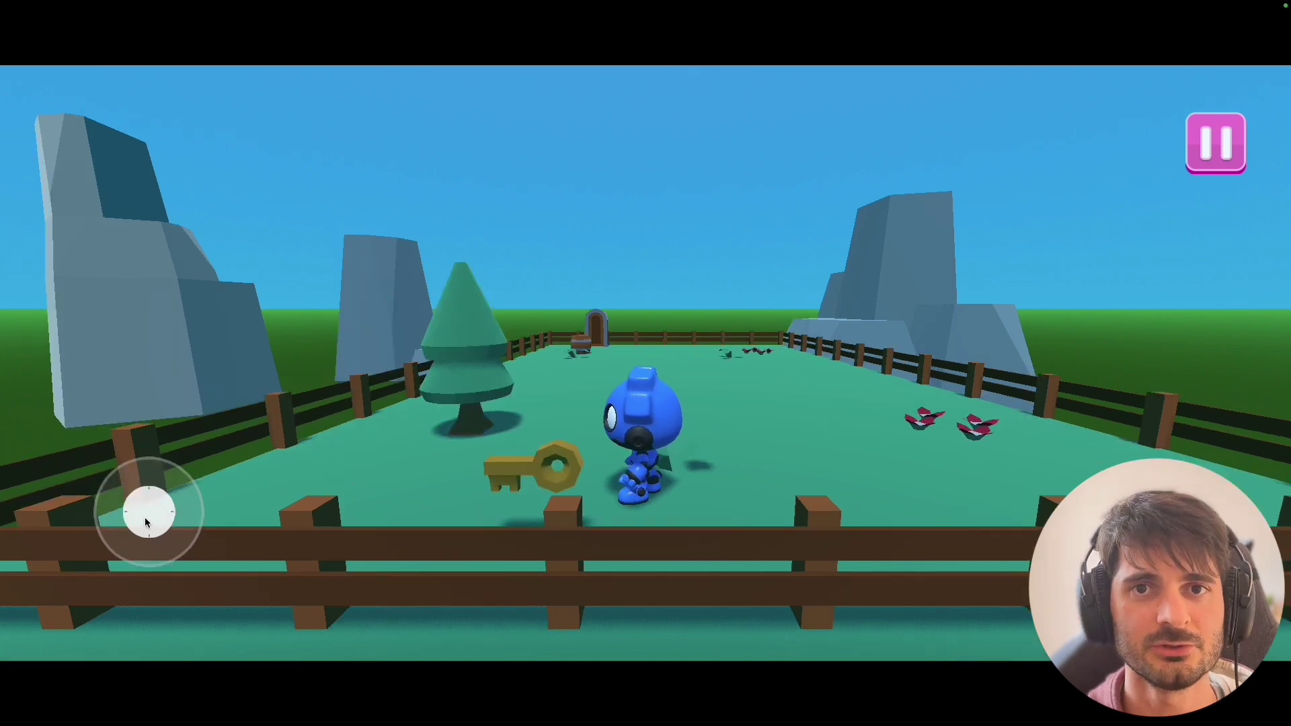
{"action": "mouse_move", "coordinate": [150, 512]}
{"action": "left_mouse_down"}
{"action": "mouse_move", "coordinate": [122, 532]}
{"action": "mouse_move", "coordinate": [190, 499]}
{"action": "left_mouse_up"}
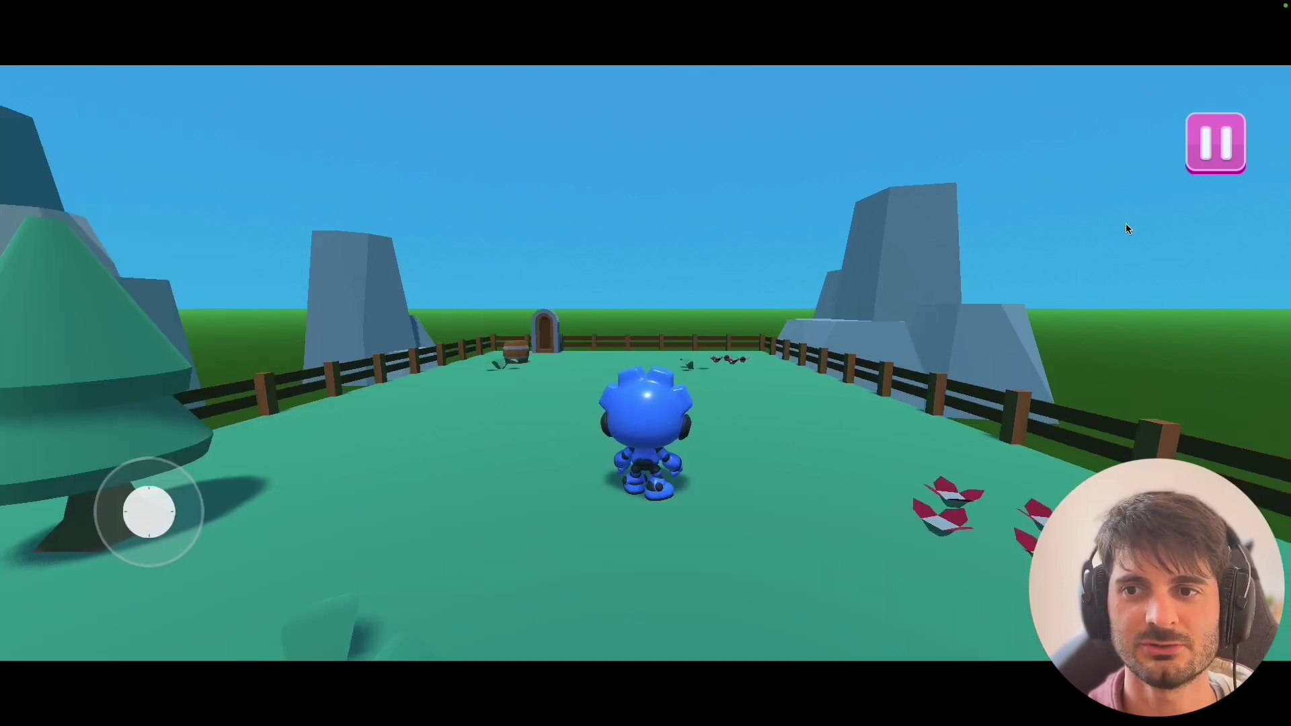
{"action": "left_click", "coordinate": [1197, 164]}
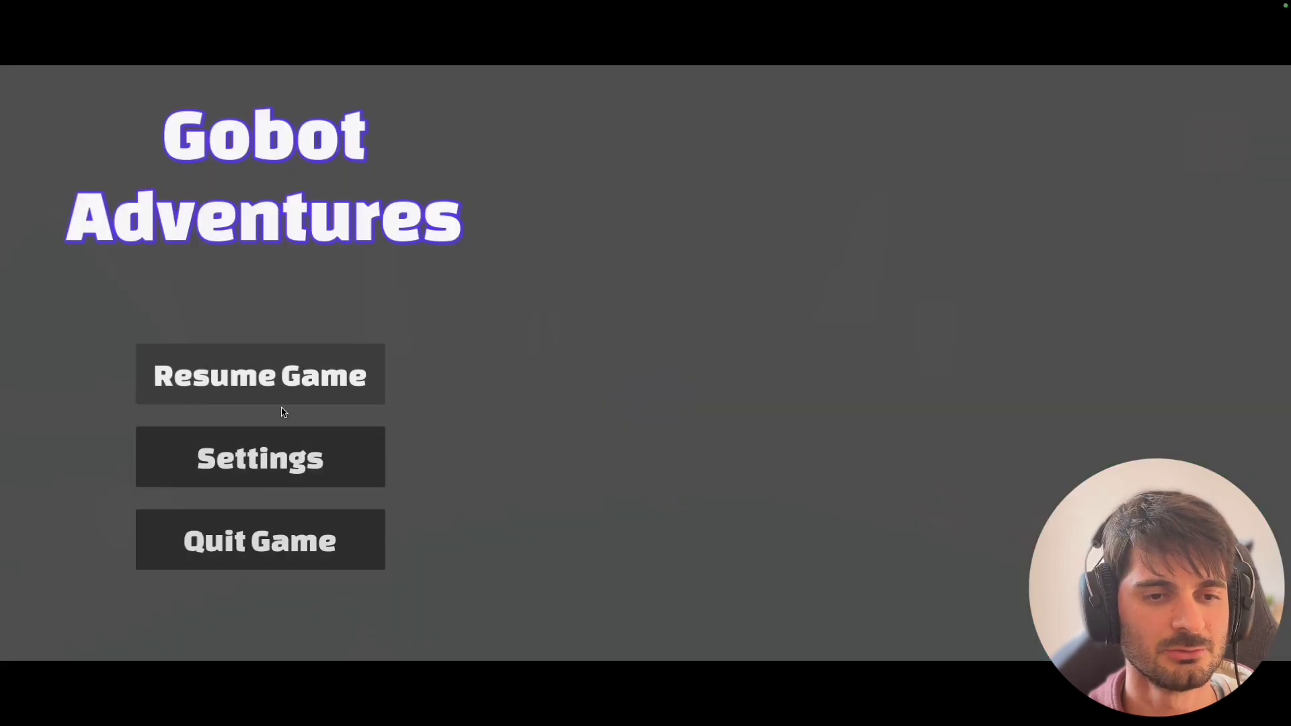
{"action": "left_click", "coordinate": [291, 465]}
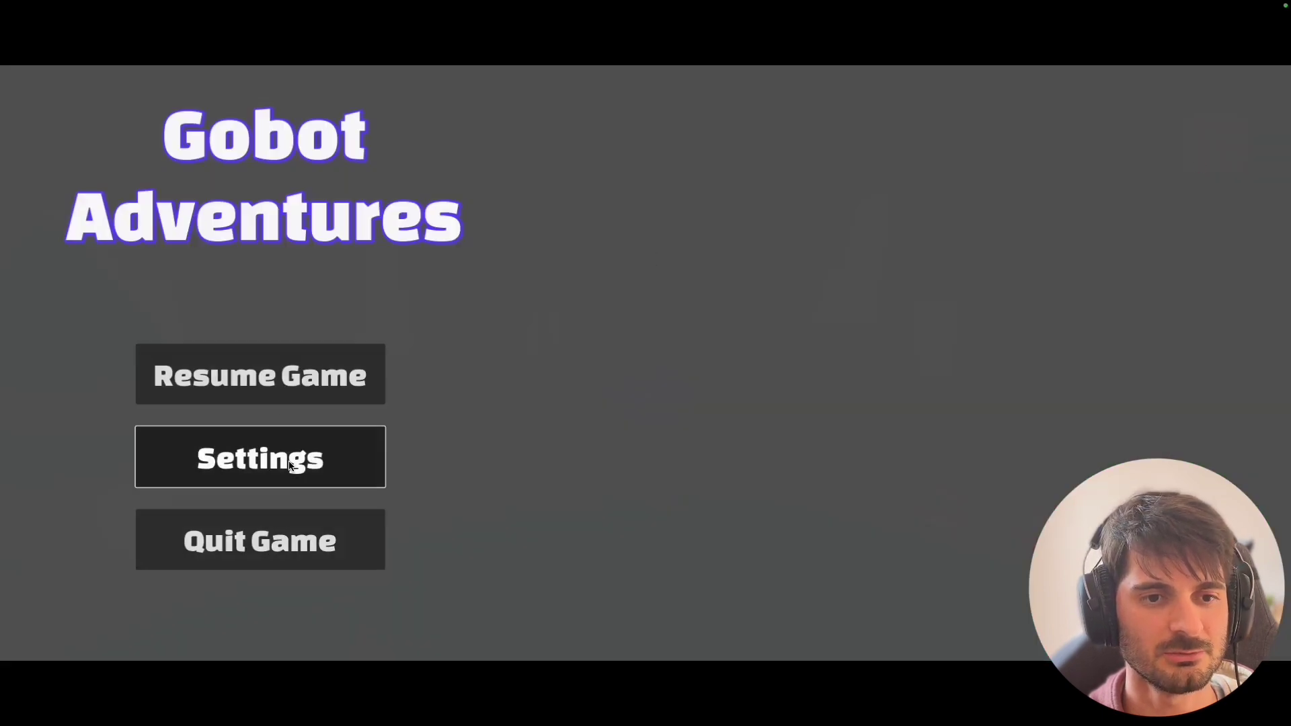
{"action": "left_click", "coordinate": [325, 373]}
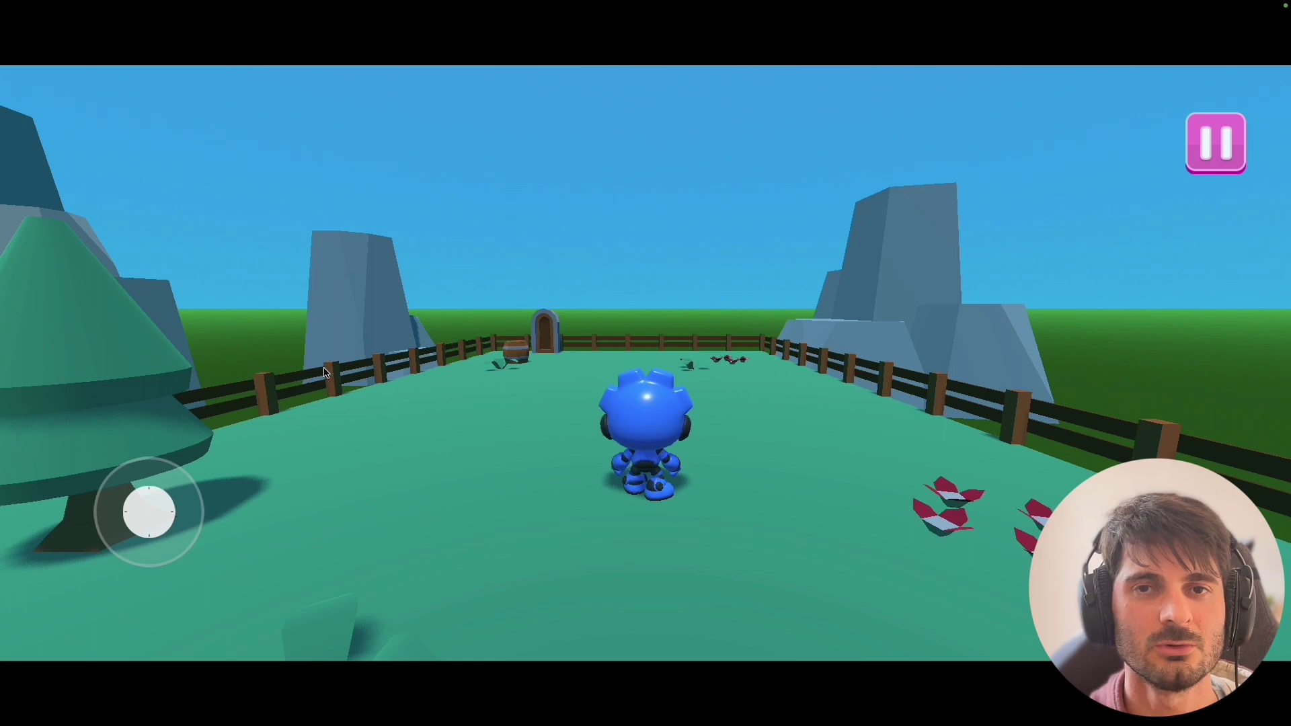